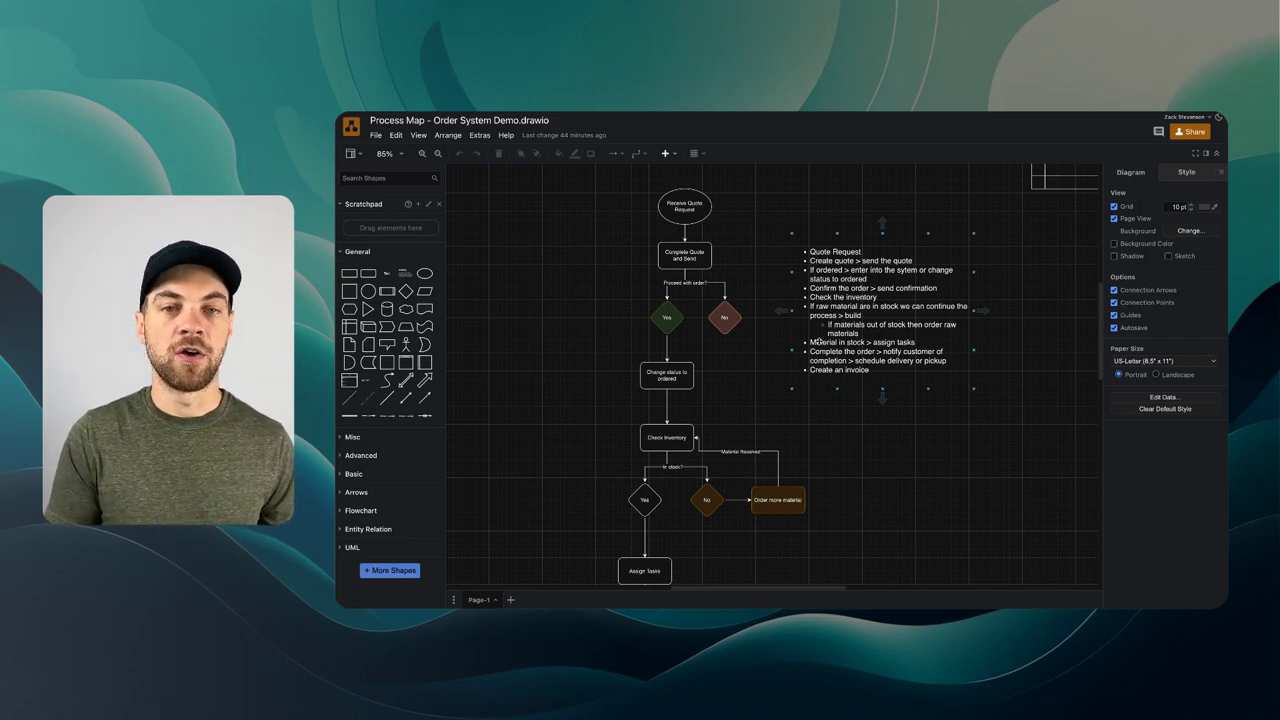
# - Start a bulleted text list beside the Sales Order table with the entries Sales Order and Sales Order Items
pyautogui.scroll(5, 659, 366)
pyautogui.hscroll(8, 659, 366)
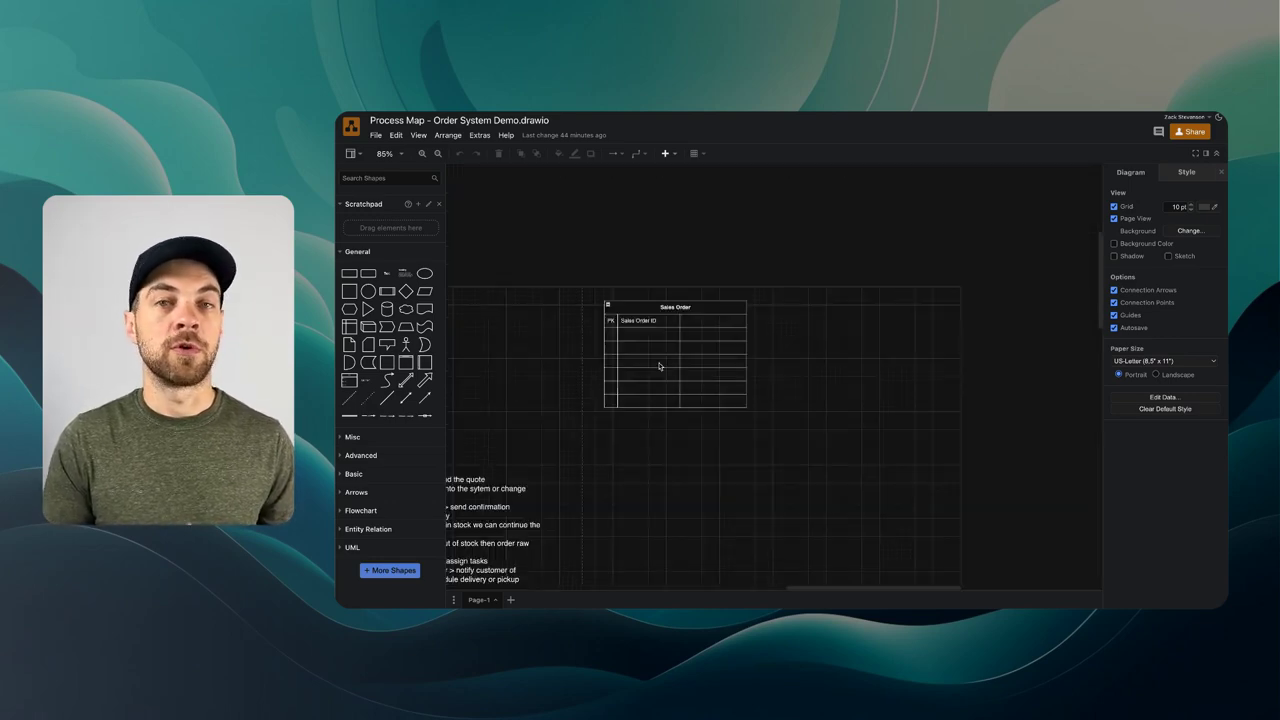
pyautogui.scroll(2, 637, 361)
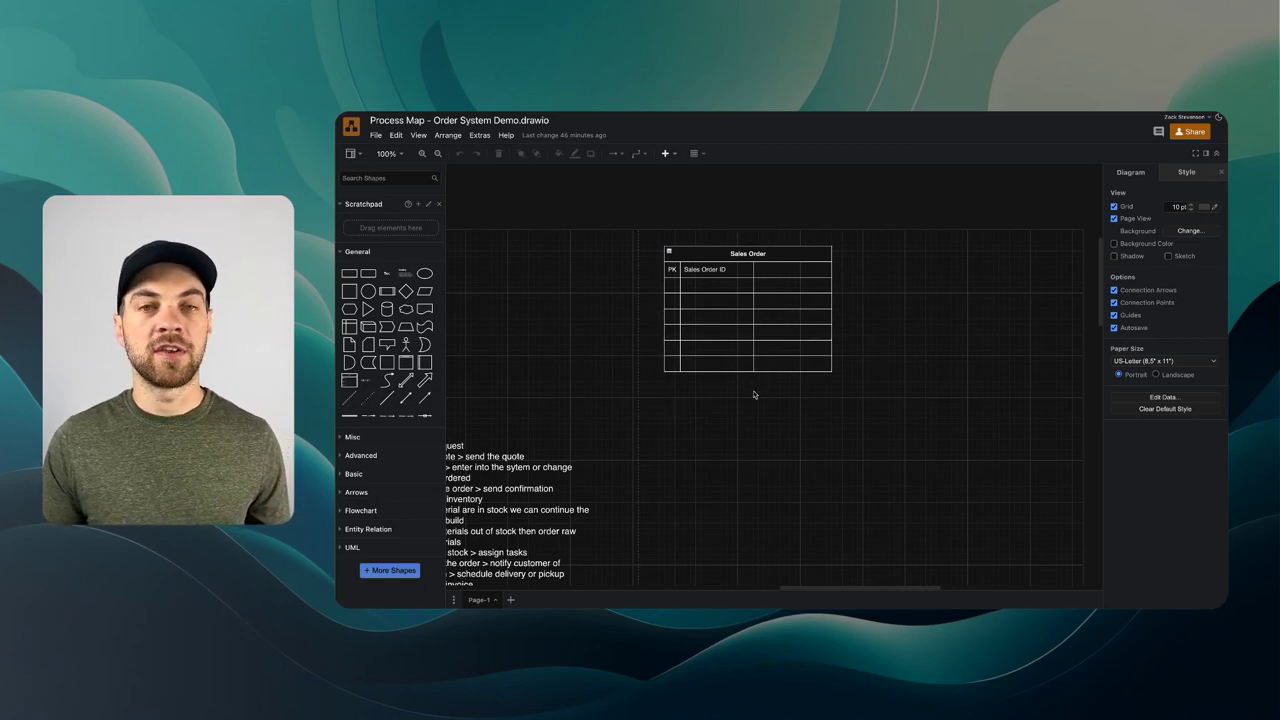
pyautogui.doubleClick(635, 307)
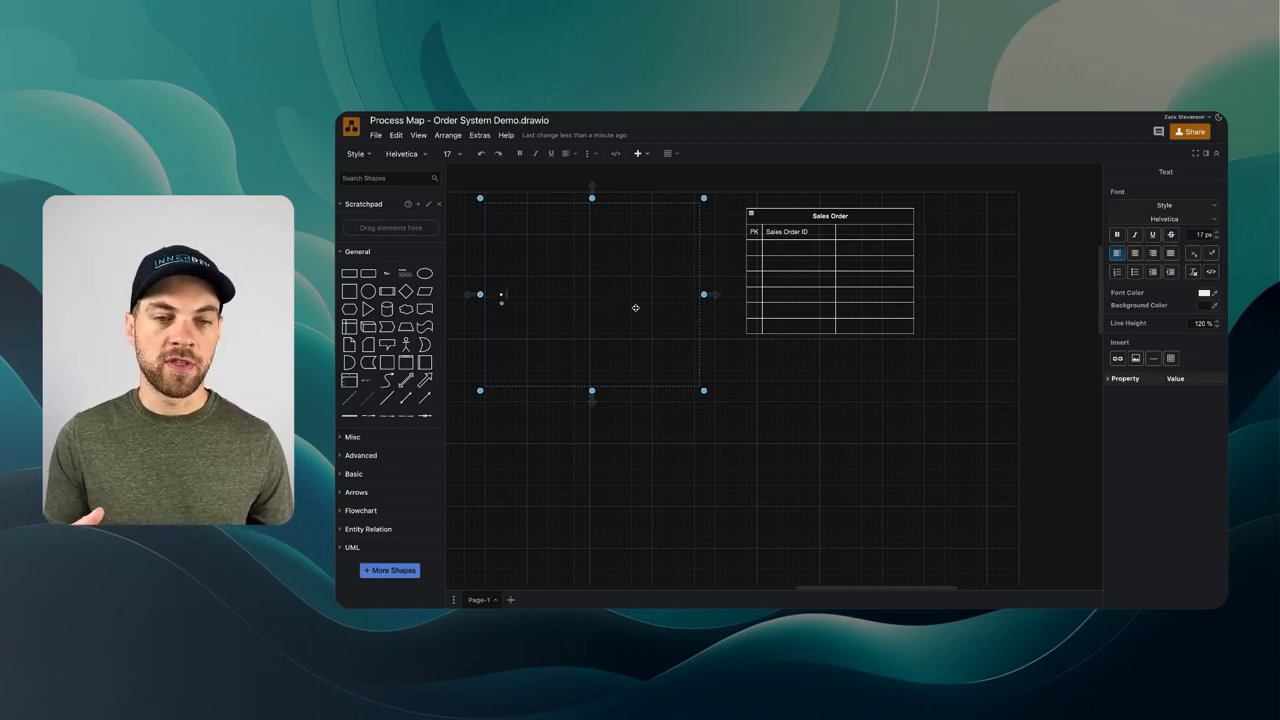
pyautogui.write('Sales Order')
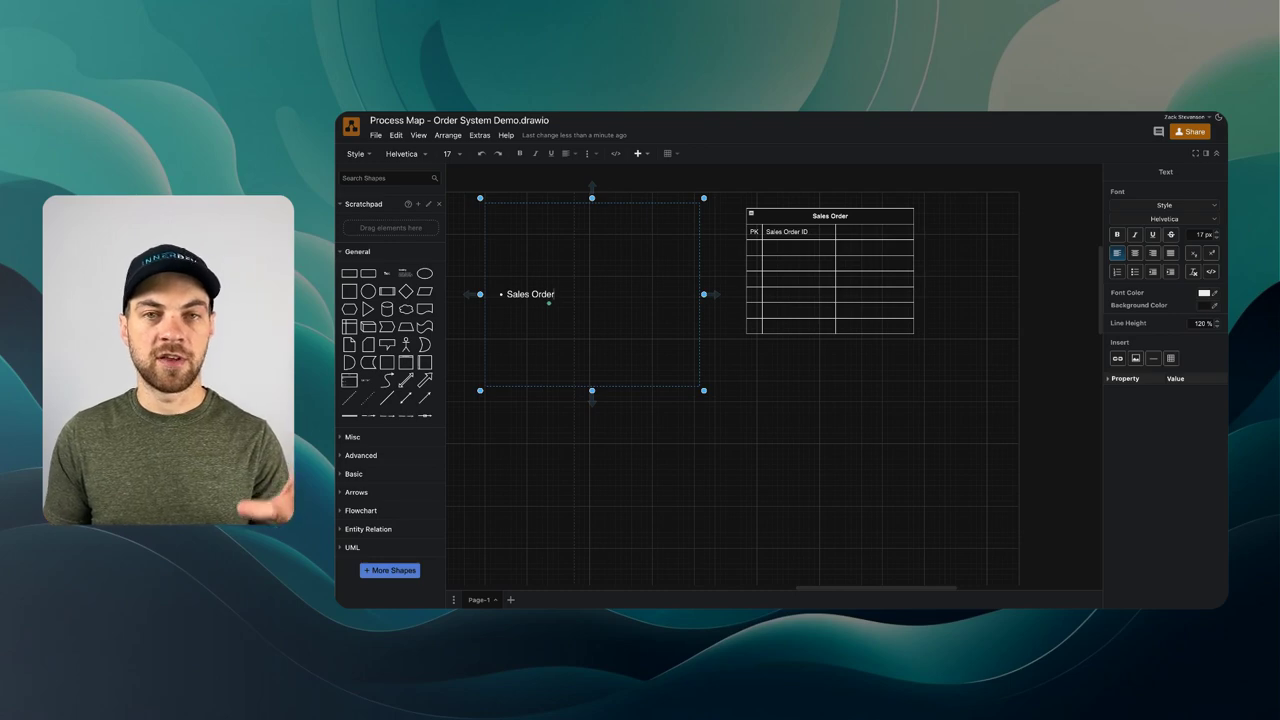
pyautogui.press('Return')
pyautogui.write('S')
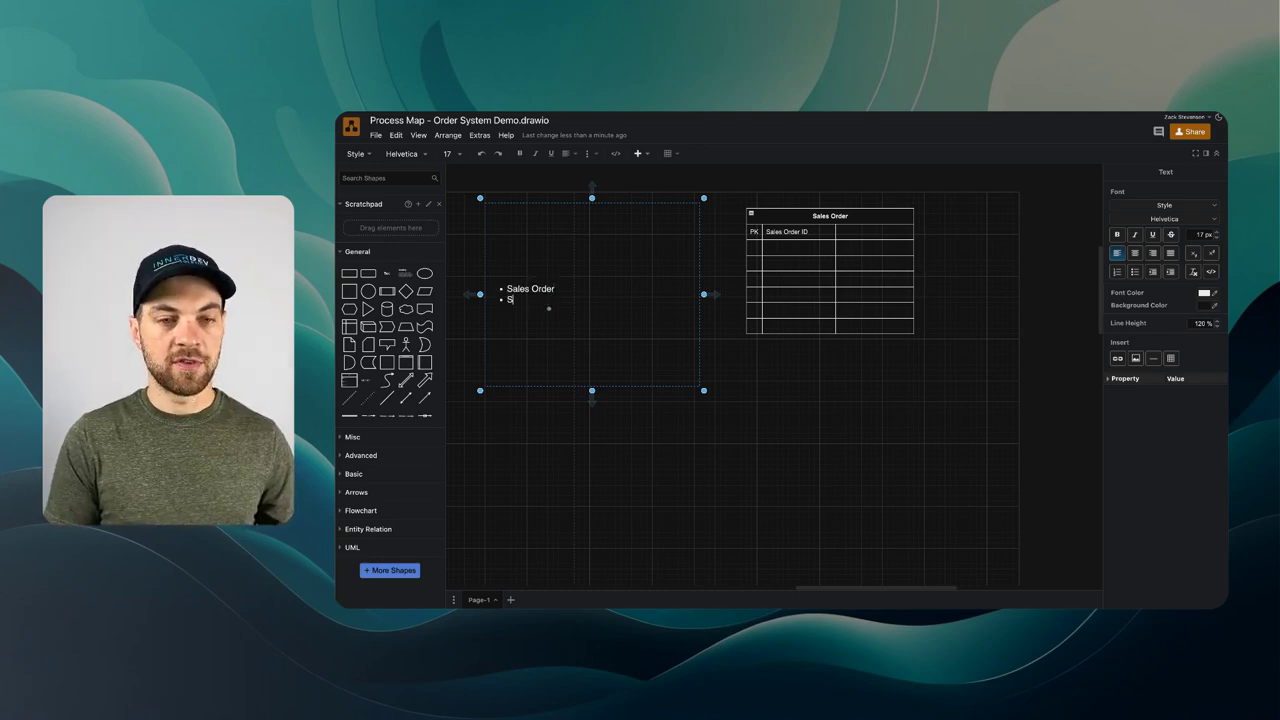
pyautogui.write('ales Order Items')
pyautogui.press('Return')
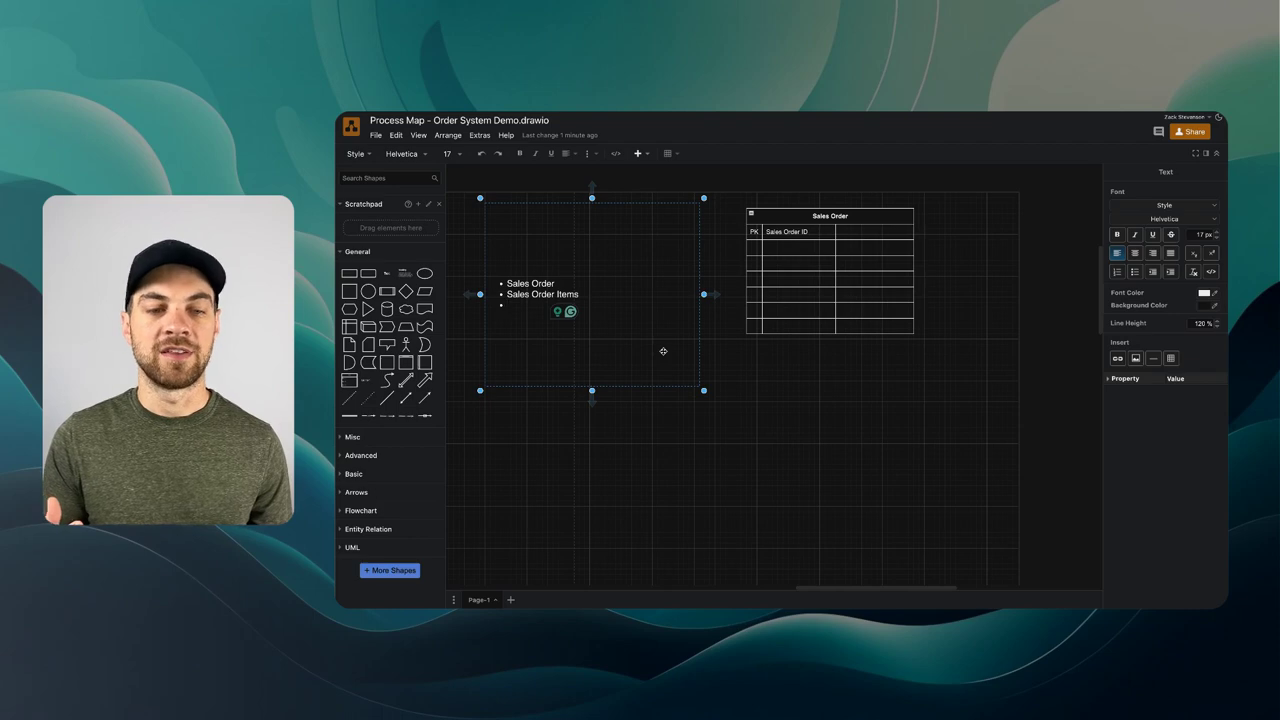
# - Add Inventory, Inventory Items and Parts Stock as further bullets in the list of tables
pyautogui.write('Inventory')
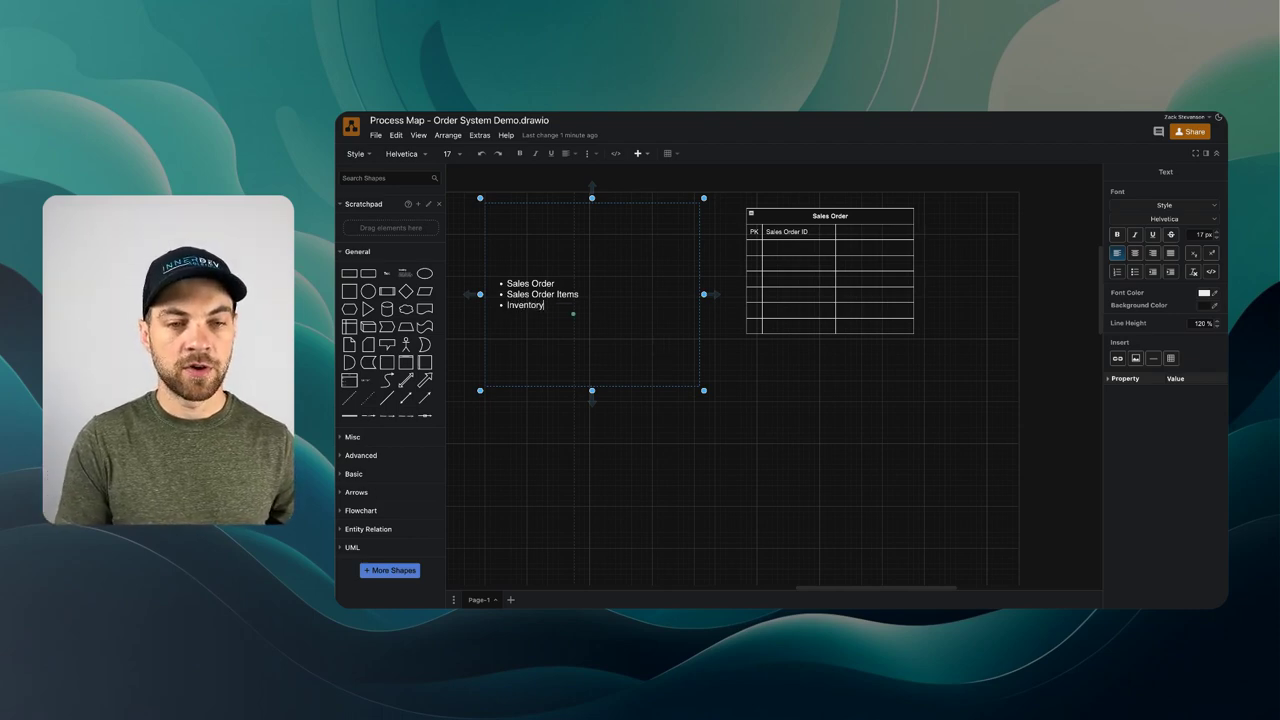
pyautogui.press('Return')
pyautogui.write('Inventory')
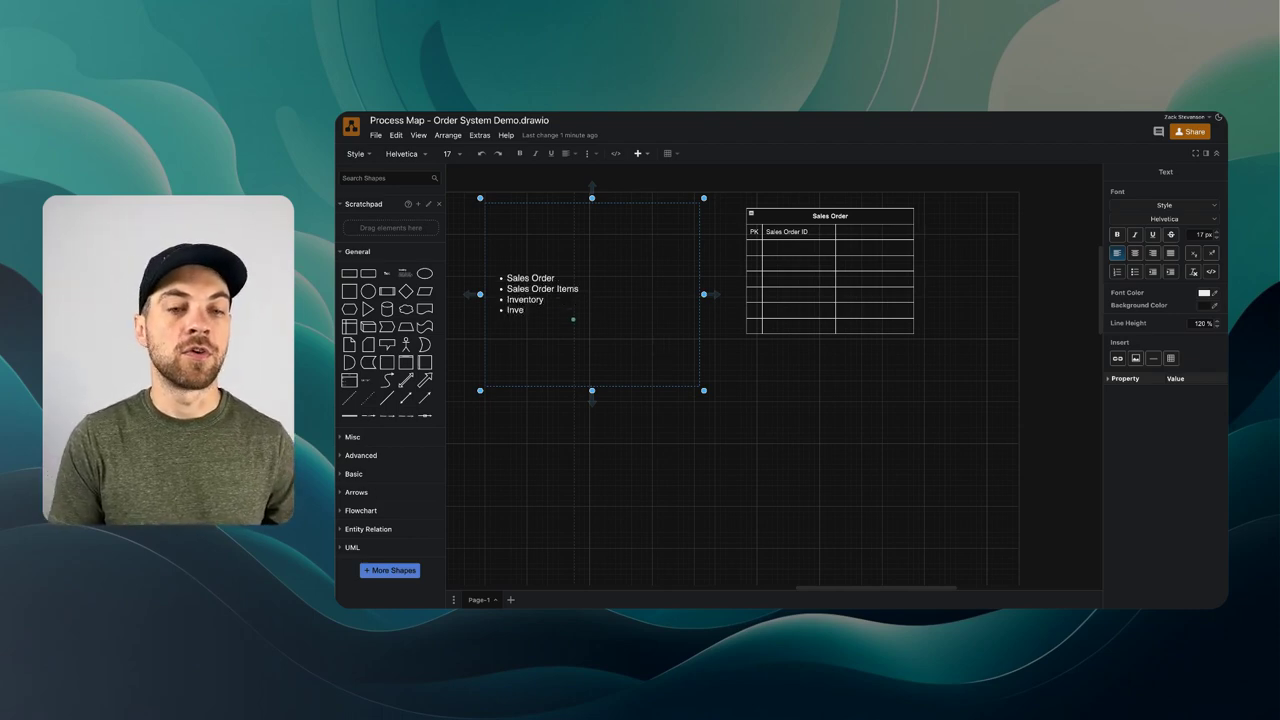
pyautogui.write(' Items')
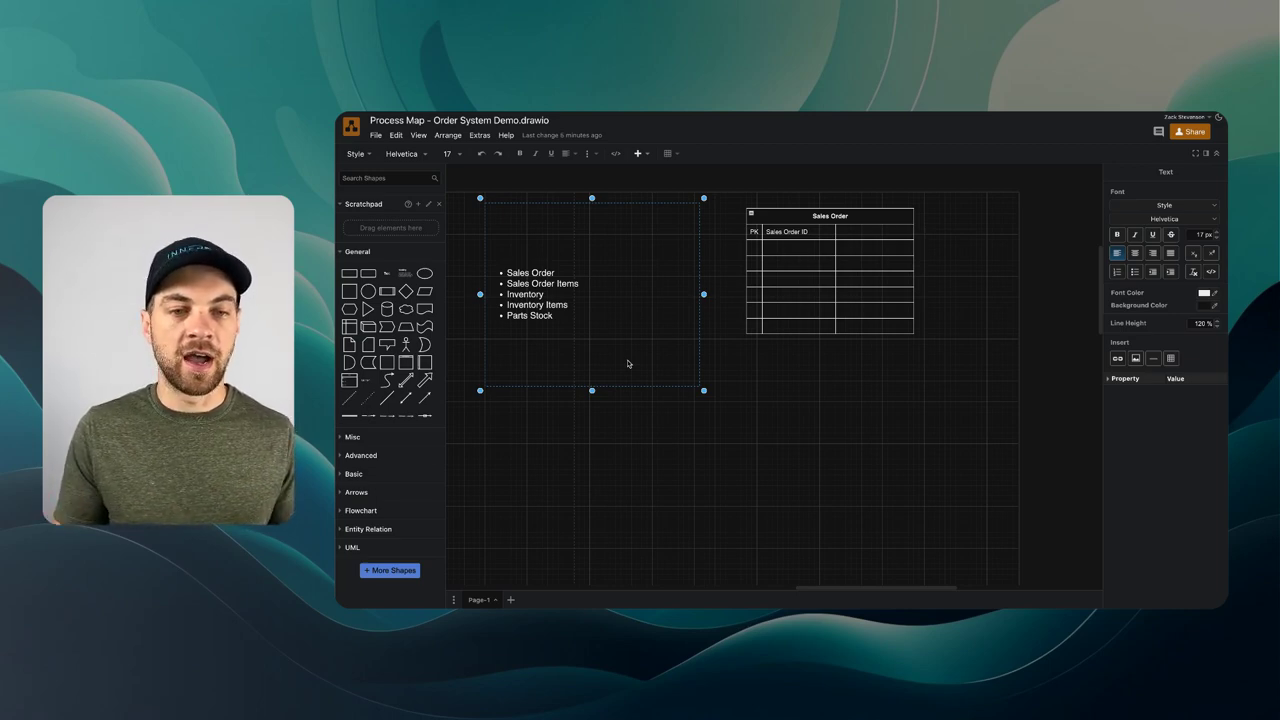
# - Add Purchase Order and Purchase Order Items as the last two bullets of the list
pyautogui.press('Return')
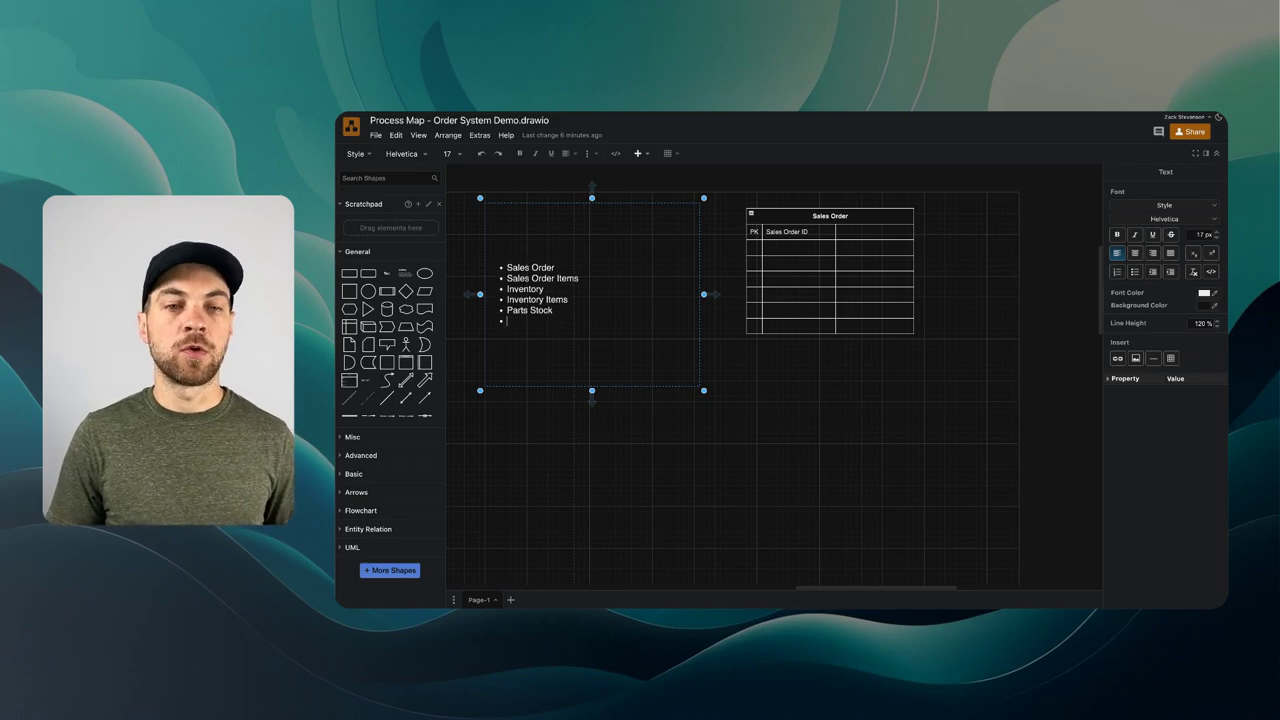
pyautogui.write('Purchased')
pyautogui.press('BackSpace')
pyautogui.press('BackSpace')
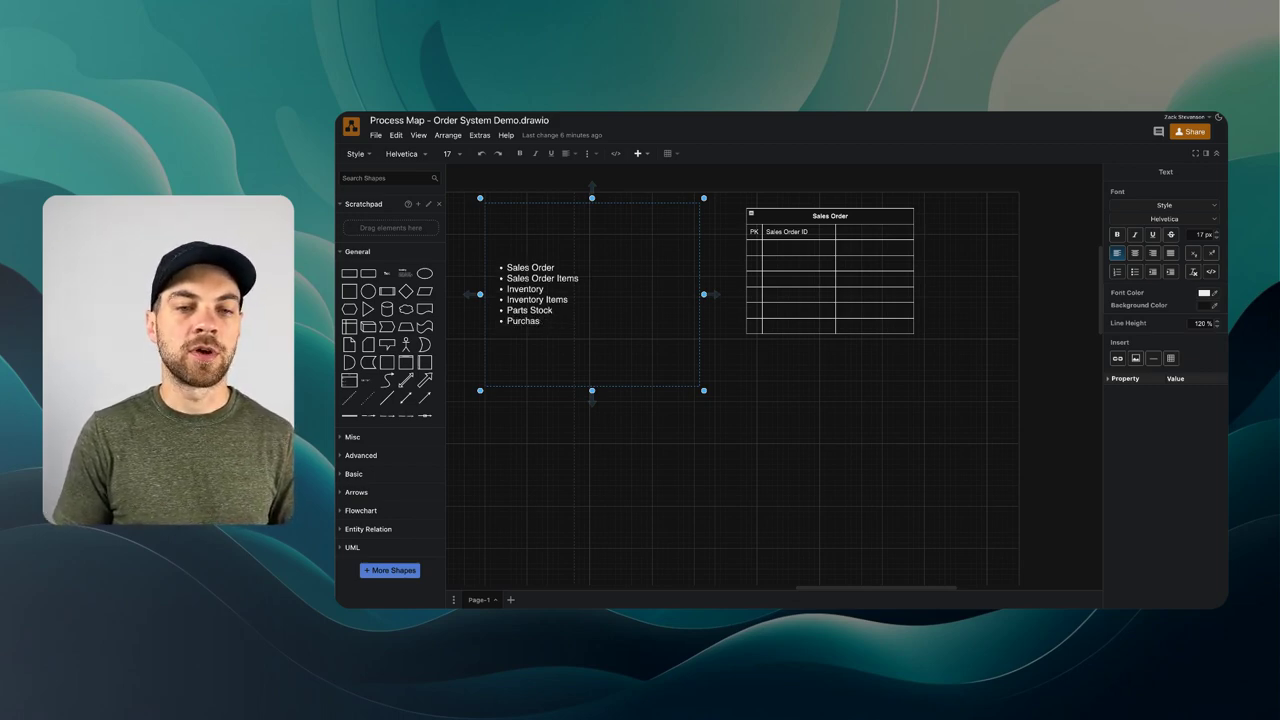
pyautogui.write('e Order')
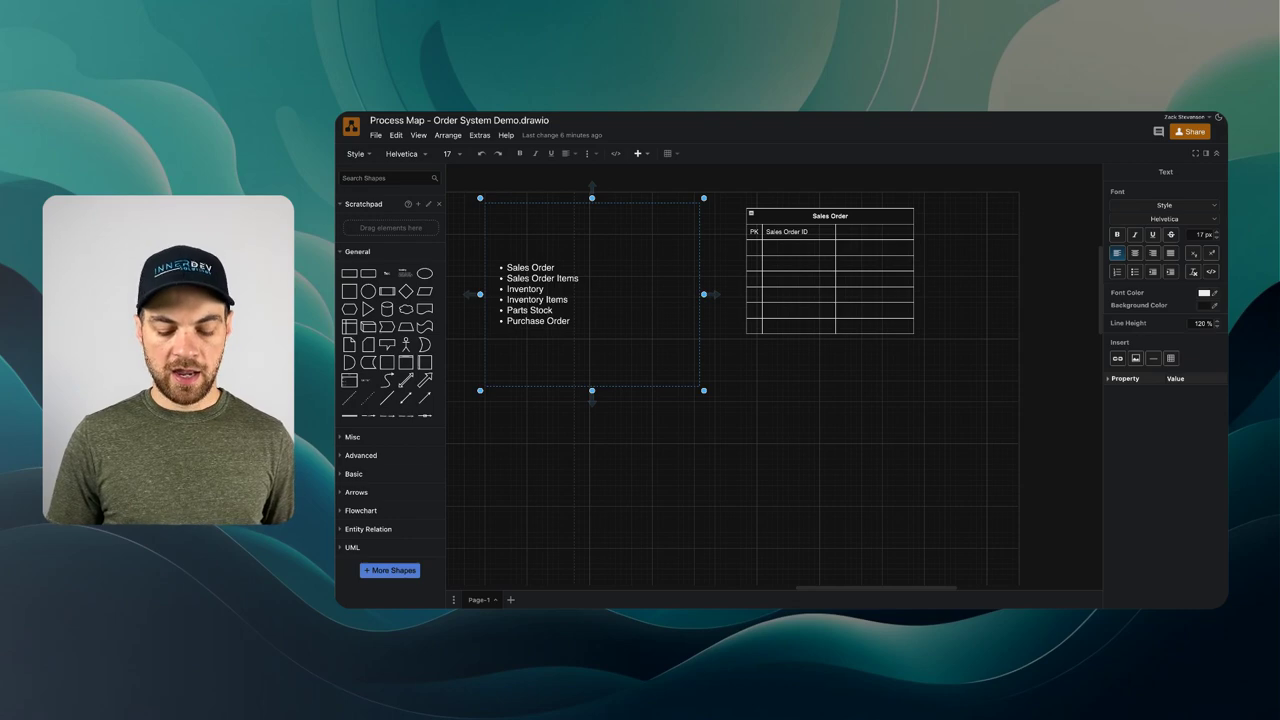
pyautogui.press('Return')
pyautogui.write('Purch')
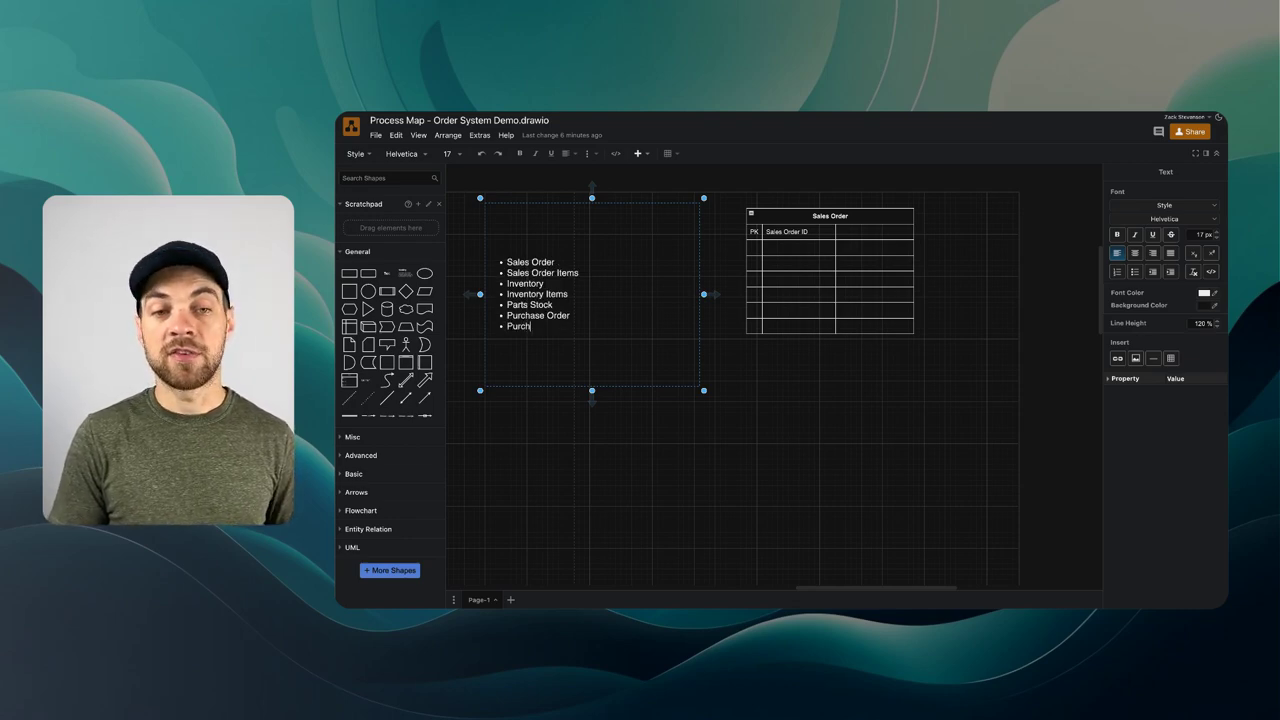
pyautogui.write('ase Order Items')
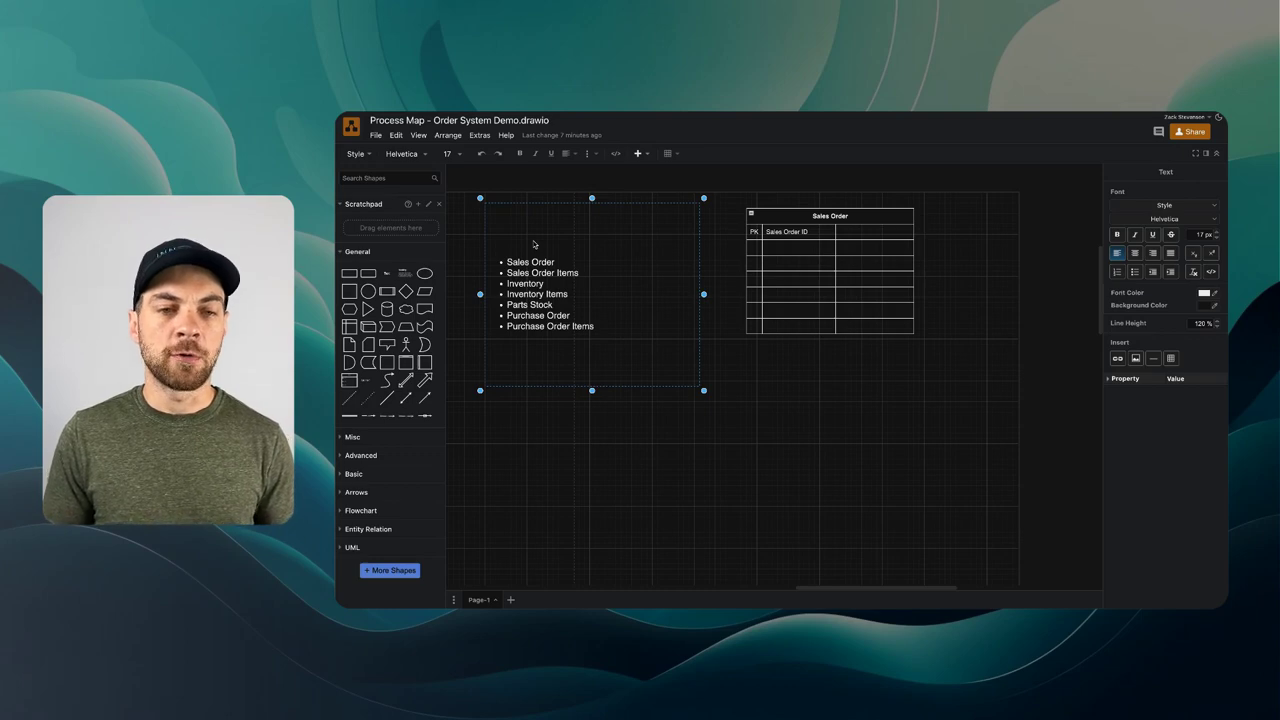
# - Make three copies of the Sales Order table and arrange all four tables in a two-by-two layout
pyautogui.hscroll(5, 634, 257)
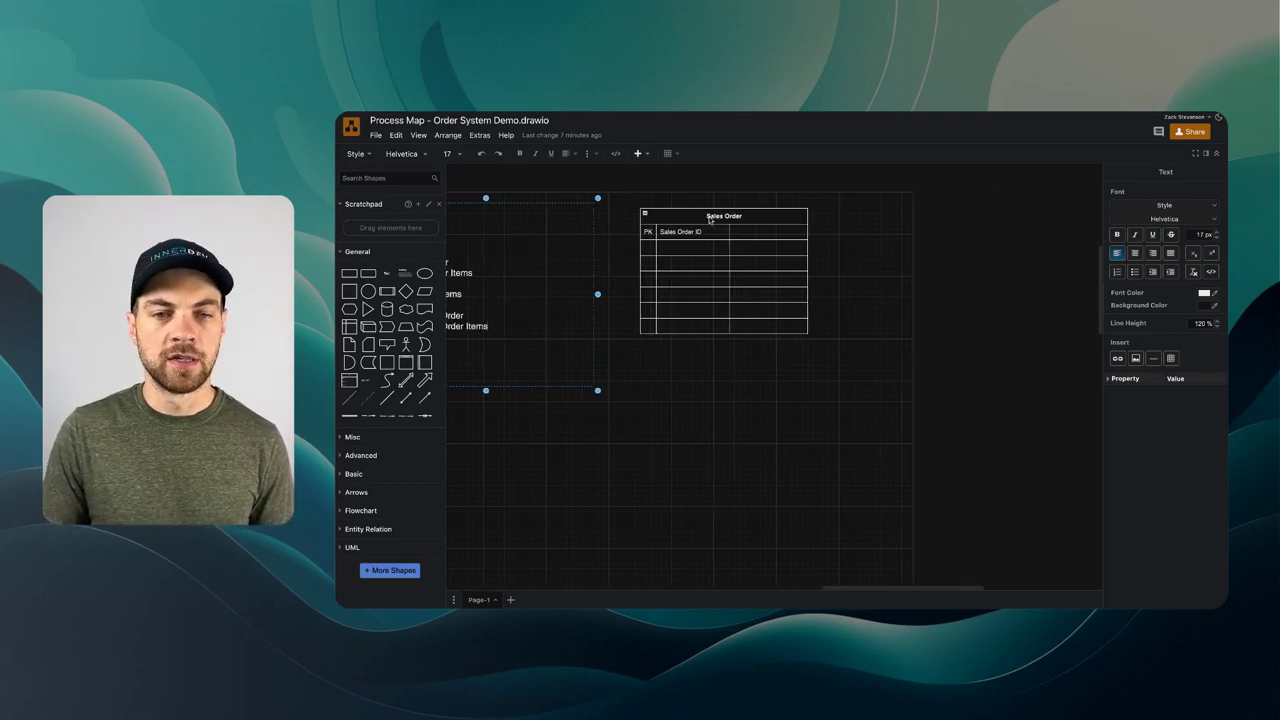
pyautogui.click(680, 214)
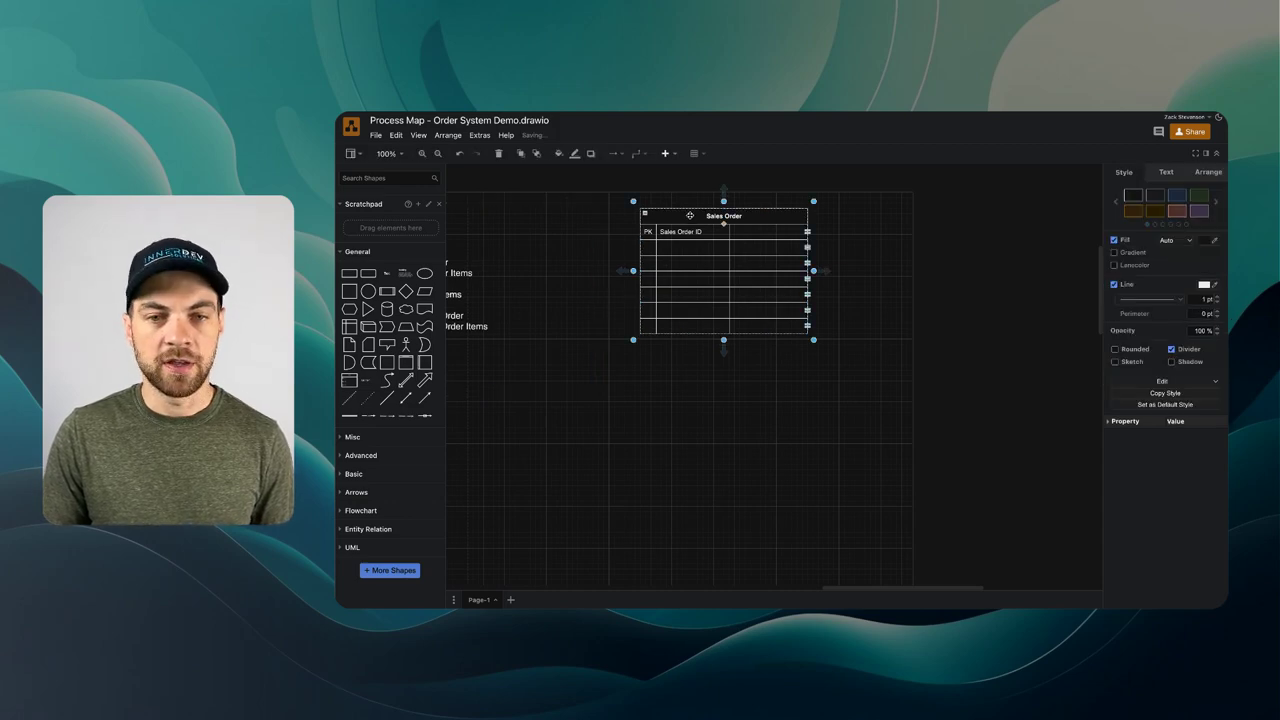
pyautogui.moveTo(684, 214); pyautogui.dragTo(891, 382)
pyautogui.click(749, 217)
pyautogui.moveTo(749, 217); pyautogui.dragTo(1000, 228)
pyautogui.moveTo(843, 380); pyautogui.dragTo(921, 374)
pyautogui.moveTo(713, 384); pyautogui.dragTo(755, 394)
pyautogui.hscroll(-3, 496, 387)
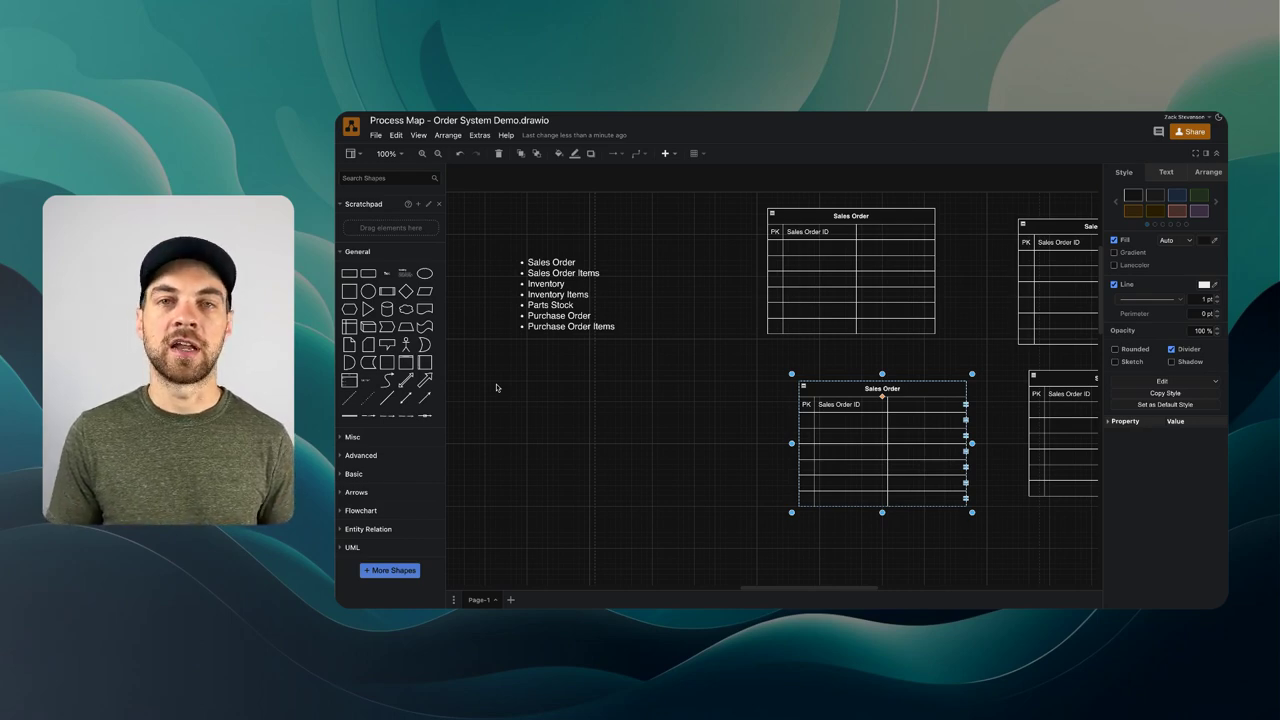
# - Enter Customer Name as the field below Sales Order ID in the original Sales Order table
pyautogui.hscroll(4, 647, 318)
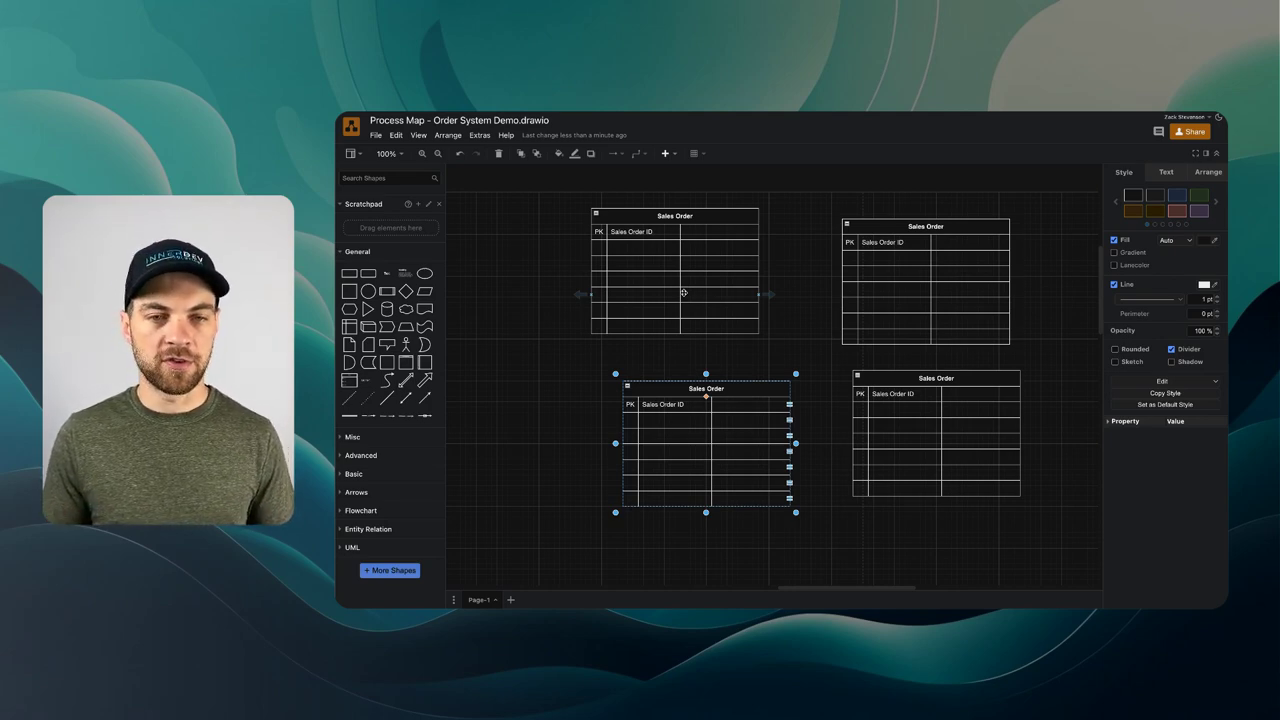
pyautogui.click(622, 246)
pyautogui.doubleClick(622, 246)
pyautogui.write('Cu')
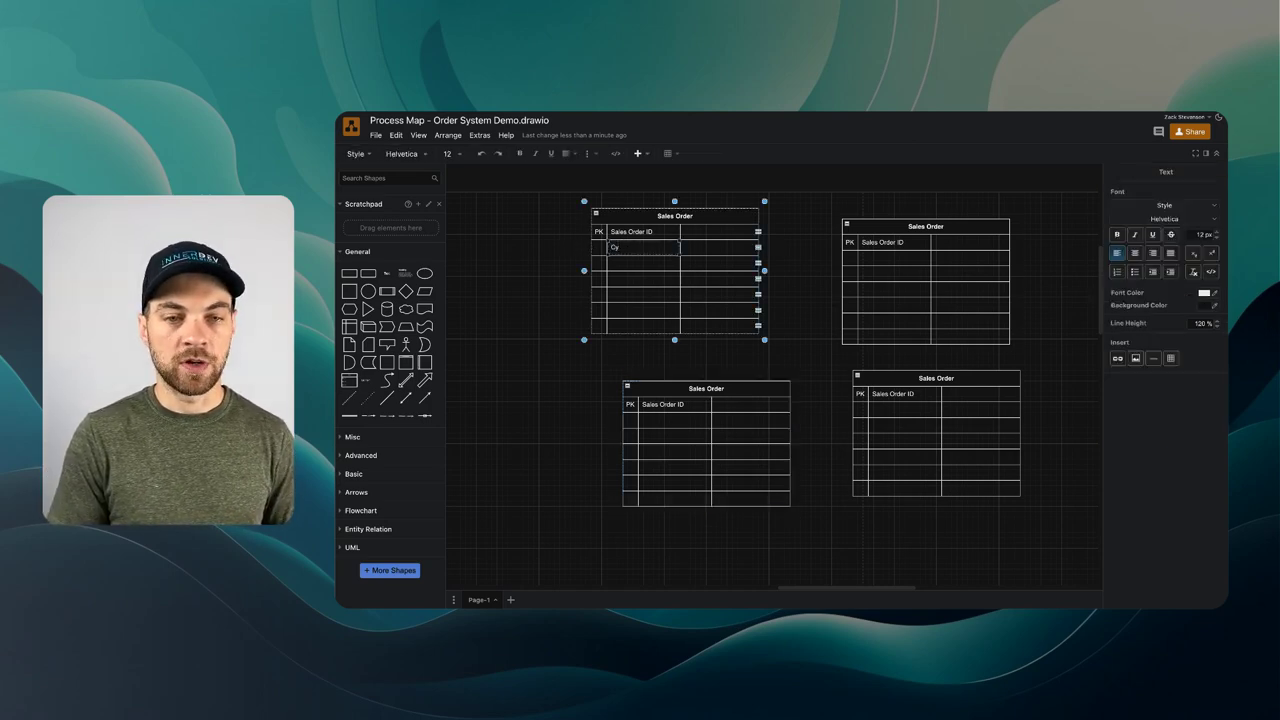
pyautogui.write('stomer Name')
pyautogui.press('Escape')
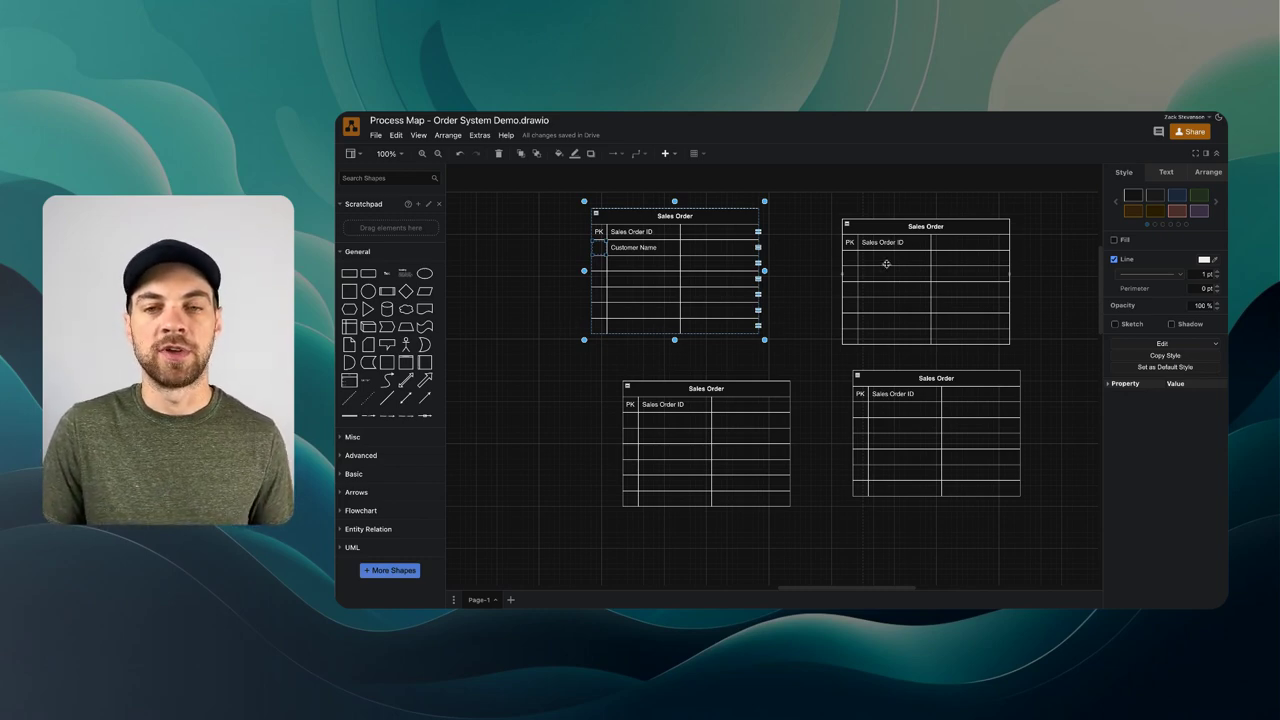
# - Move the table copy beside the original Sales Order table so that their upper edges align
pyautogui.click(908, 232)
pyautogui.moveTo(908, 232); pyautogui.dragTo(896, 220)
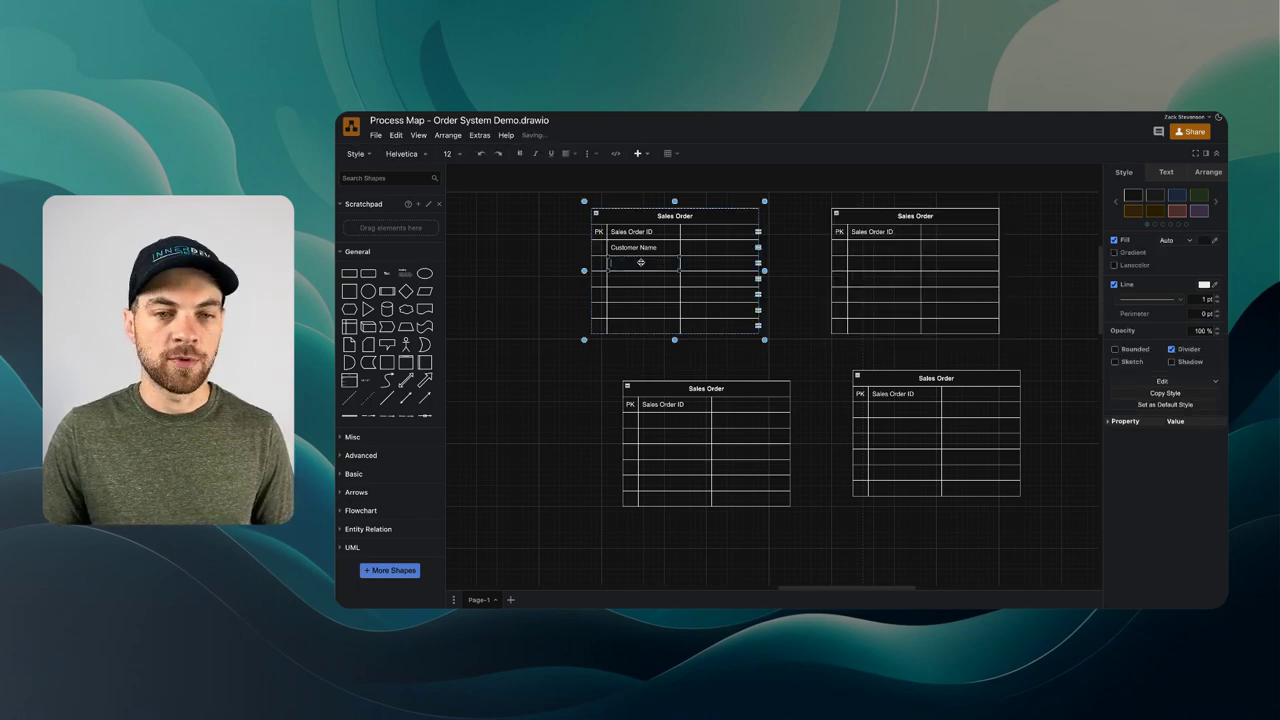
# - Enter Customer Email and Order Date in the next two field rows of the original Sales Order table
pyautogui.doubleClick(641, 262)
pyautogui.write('Customer Email')
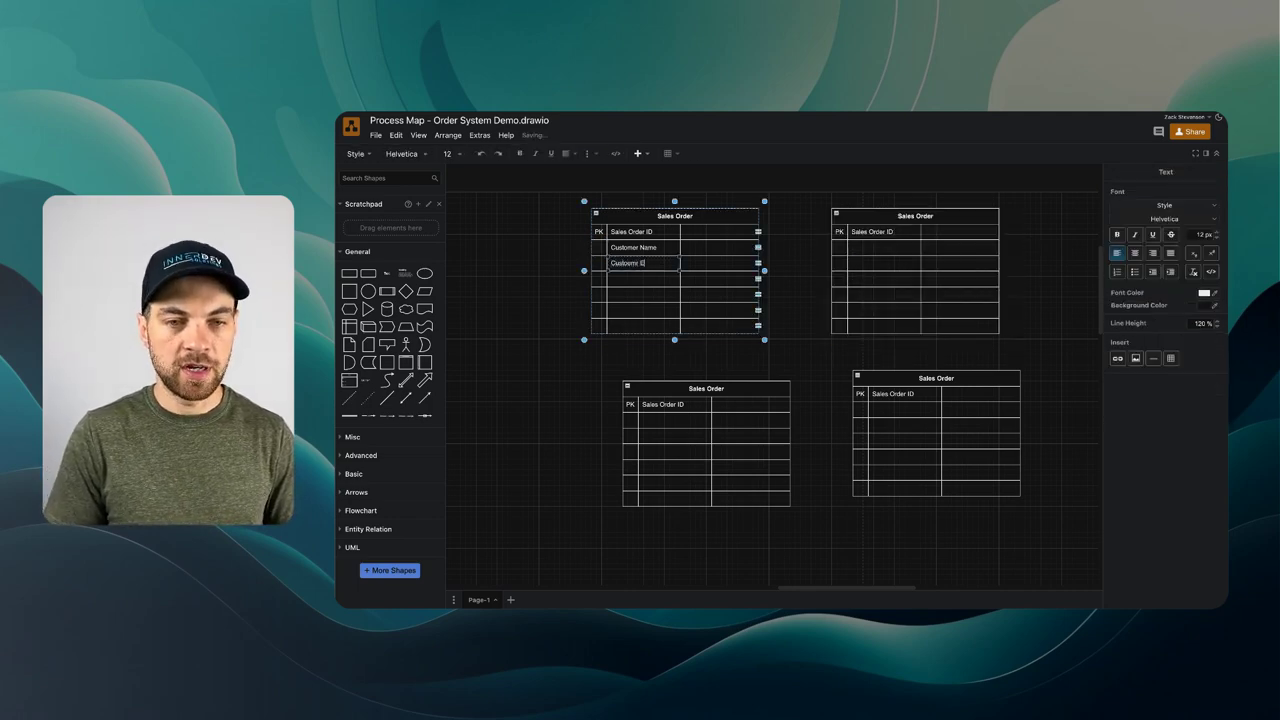
pyautogui.rightClick(625, 263)
pyautogui.click(645, 268)
pyautogui.click(634, 277)
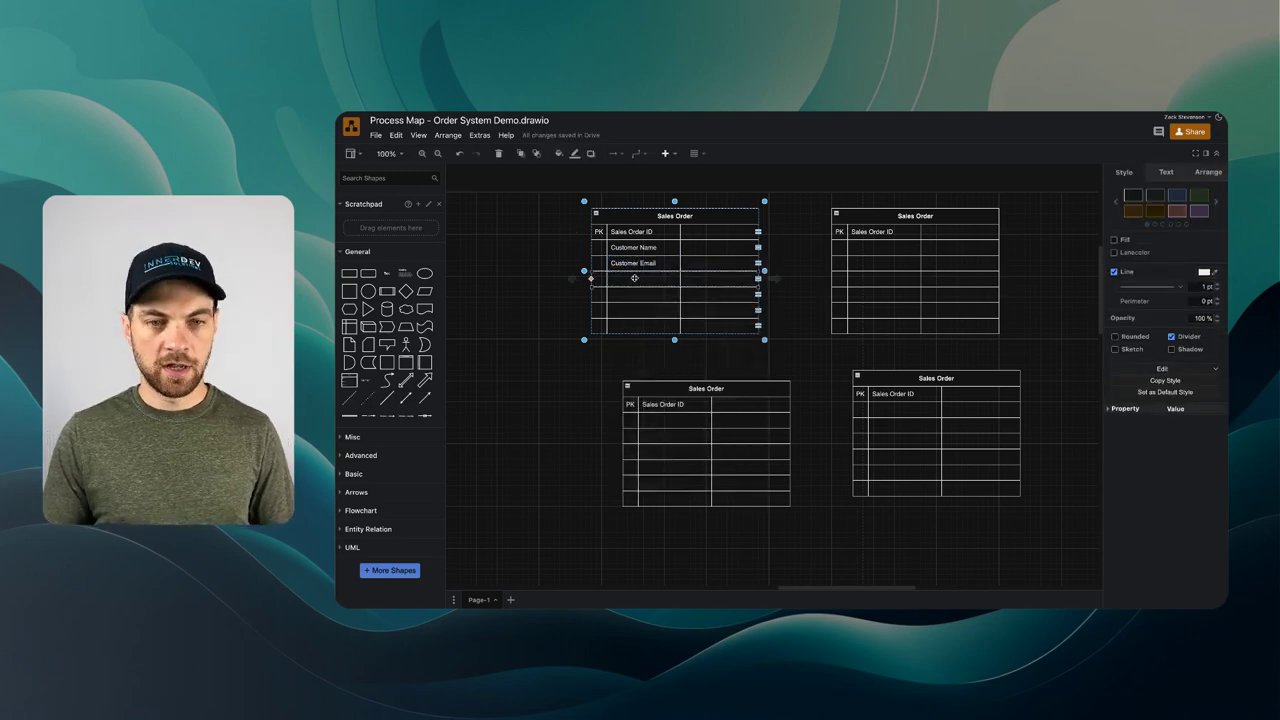
pyautogui.doubleClick(634, 277)
pyautogui.write('Order Date')
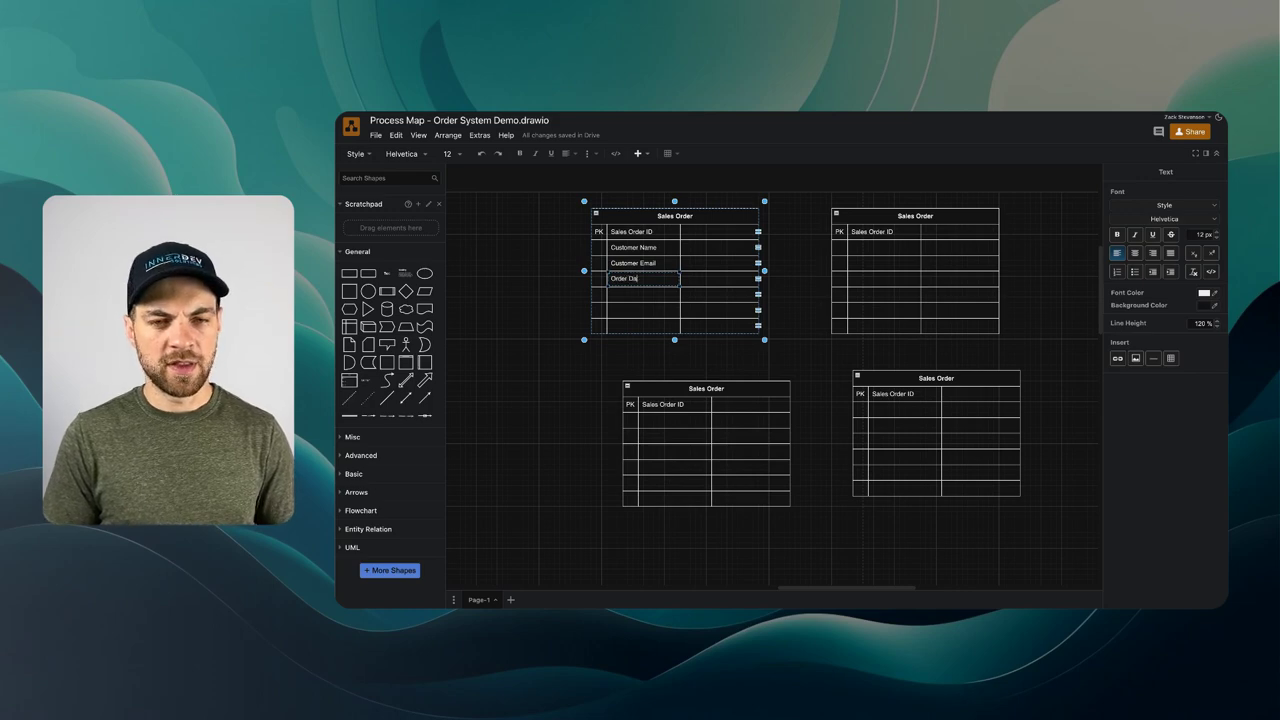
# - Enter Delivery Date and Order Status in the rows below Order Date in the Sales Order table
pyautogui.doubleClick(645, 293)
pyautogui.write('Delivery Date')
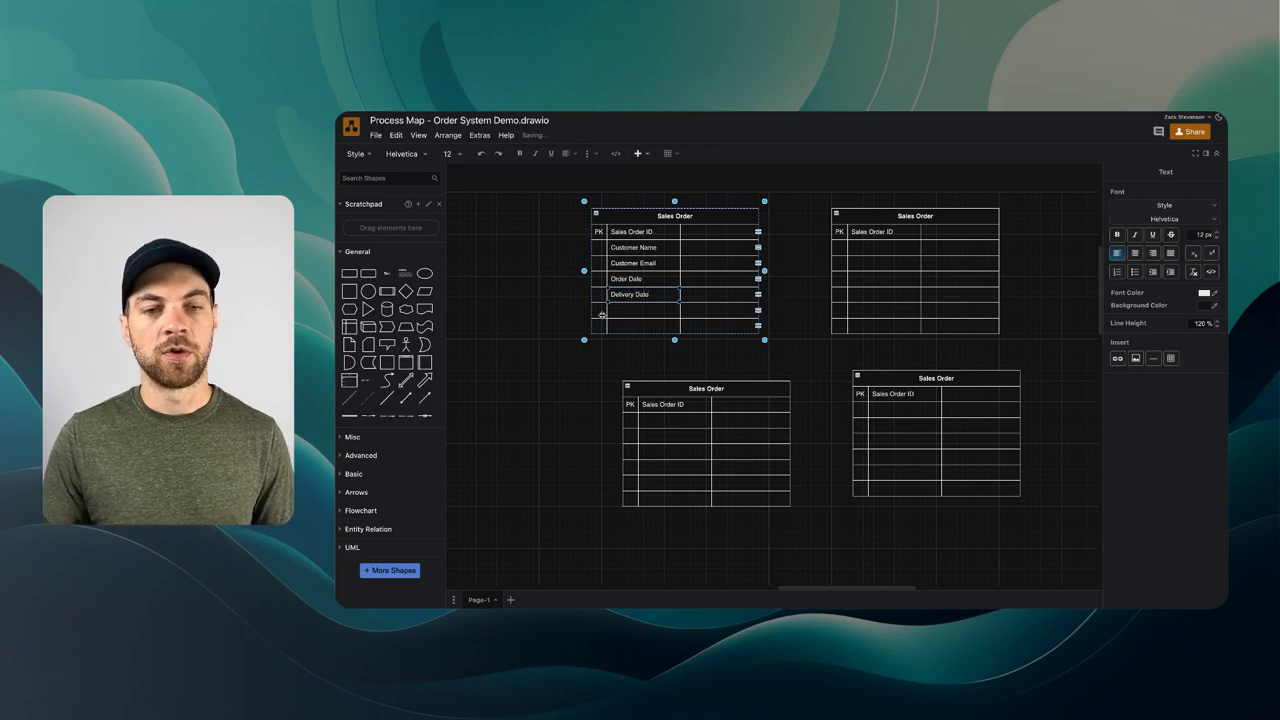
pyautogui.doubleClick(645, 310)
pyautogui.write('Order Status')
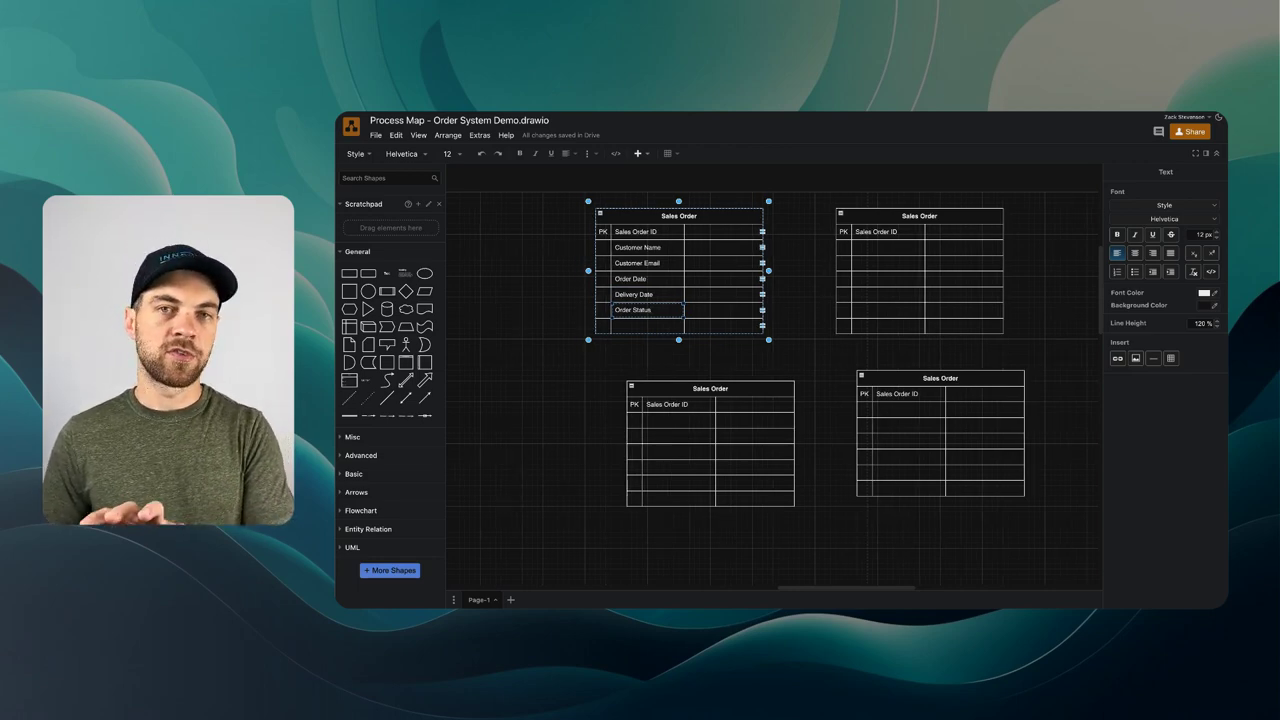
# - Review the process flowchart and enter "Quote, Ordered, Complete" in the cell beside Order Status
pyautogui.hscroll(-15, 557, 289)
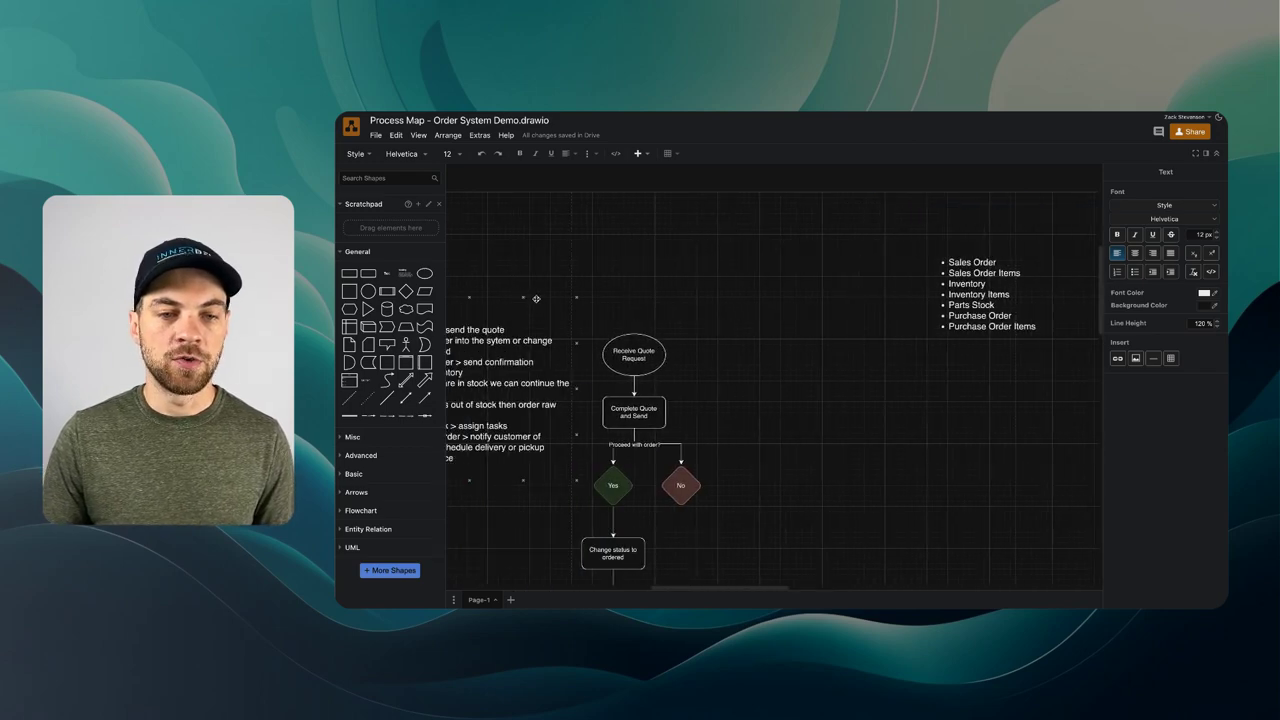
pyautogui.hscroll(-6, 535, 298)
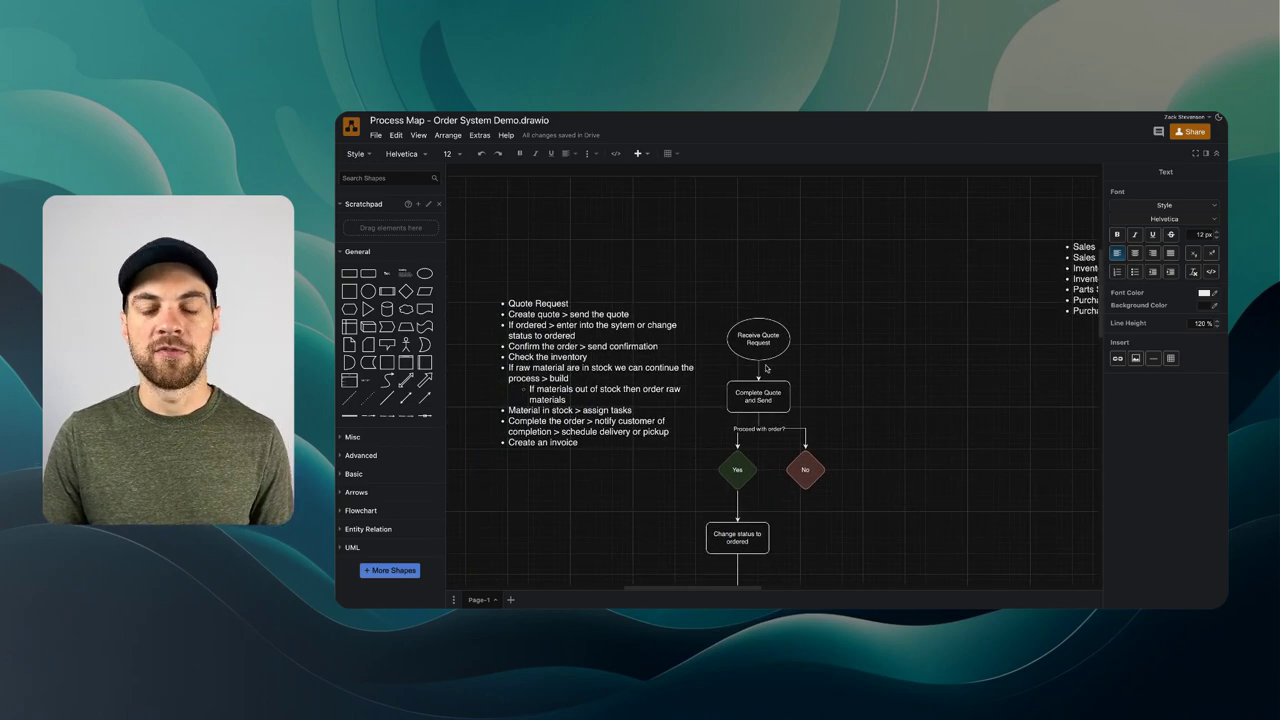
pyautogui.hscroll(-1, 757, 353)
pyautogui.hscroll(5, 710, 388)
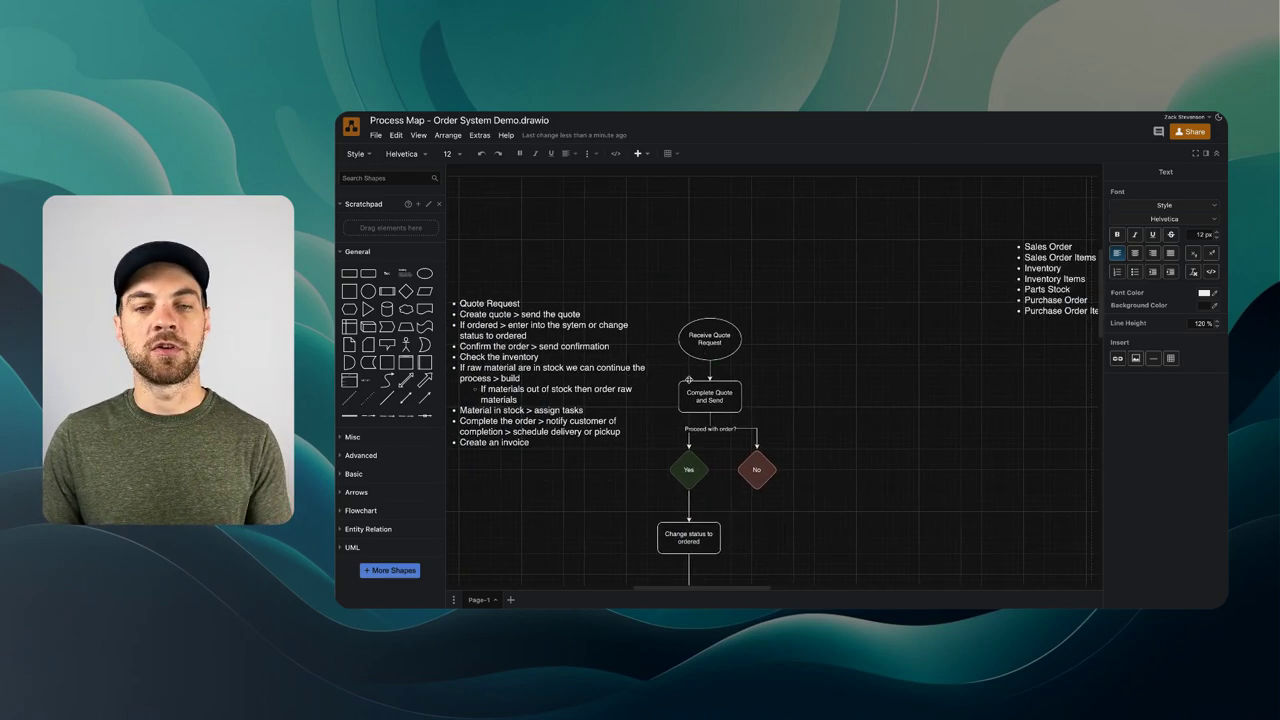
pyautogui.hscroll(20, 688, 382)
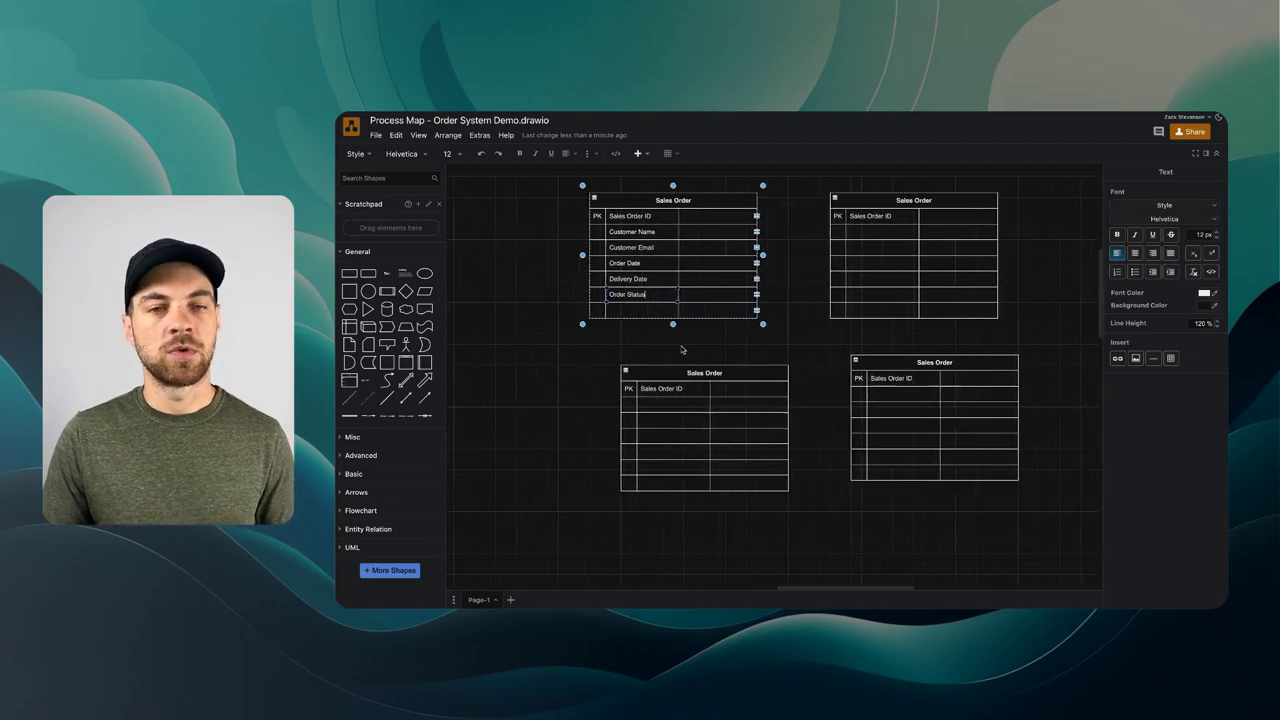
pyautogui.click(678, 292)
pyautogui.doubleClick(684, 293)
pyautogui.write('Quote, Ordere')
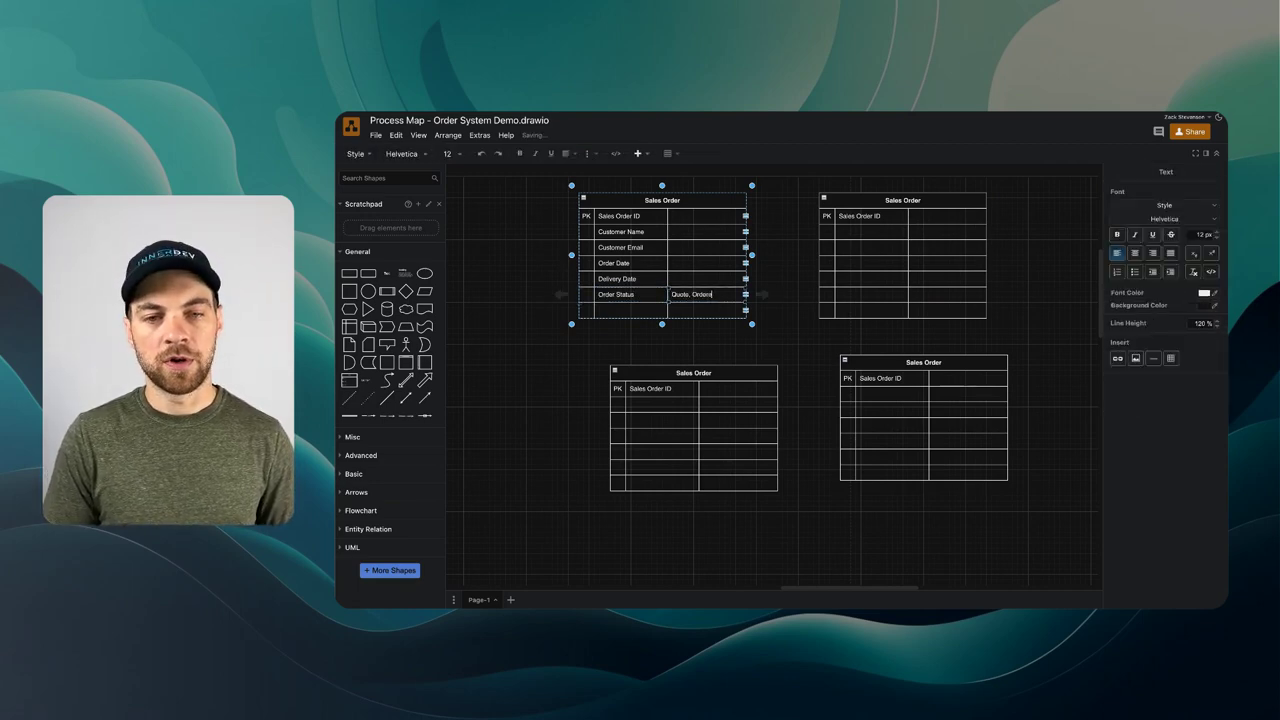
pyautogui.write('d, Somplete')
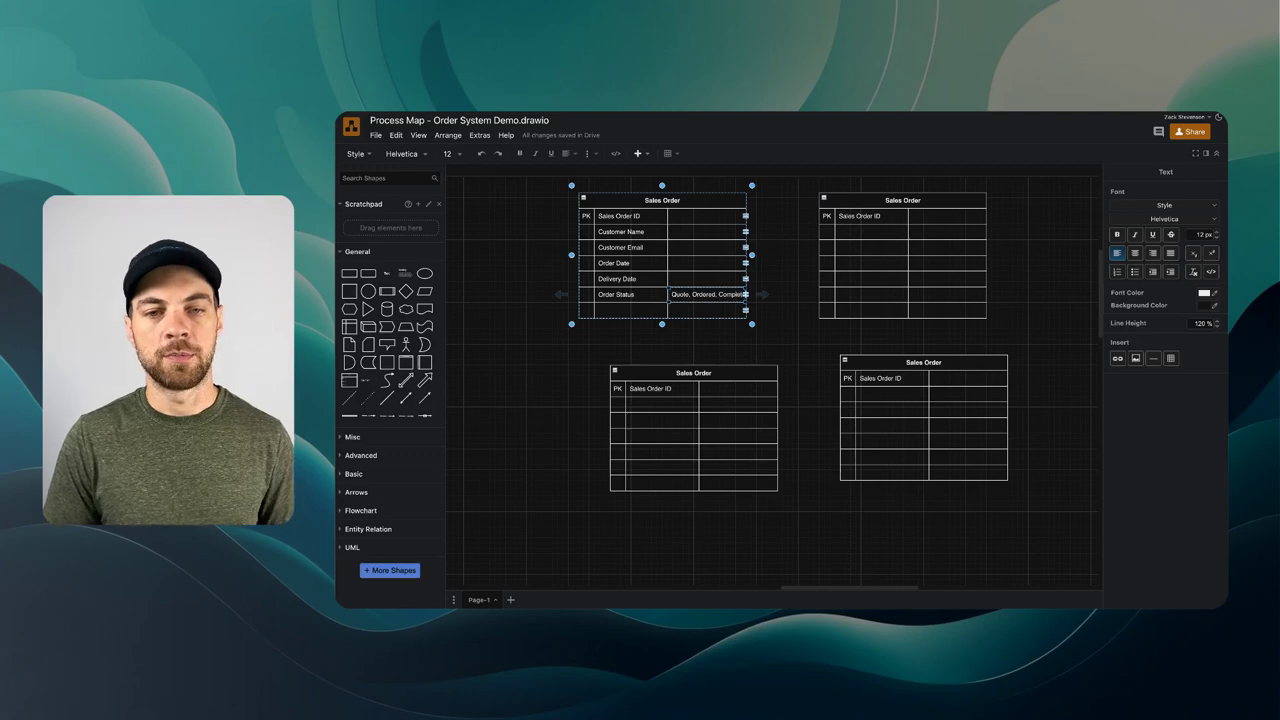
pyautogui.click(764, 260)
# - Enter Total Amount as the field in the last row of the original Sales Order table
pyautogui.click(631, 311)
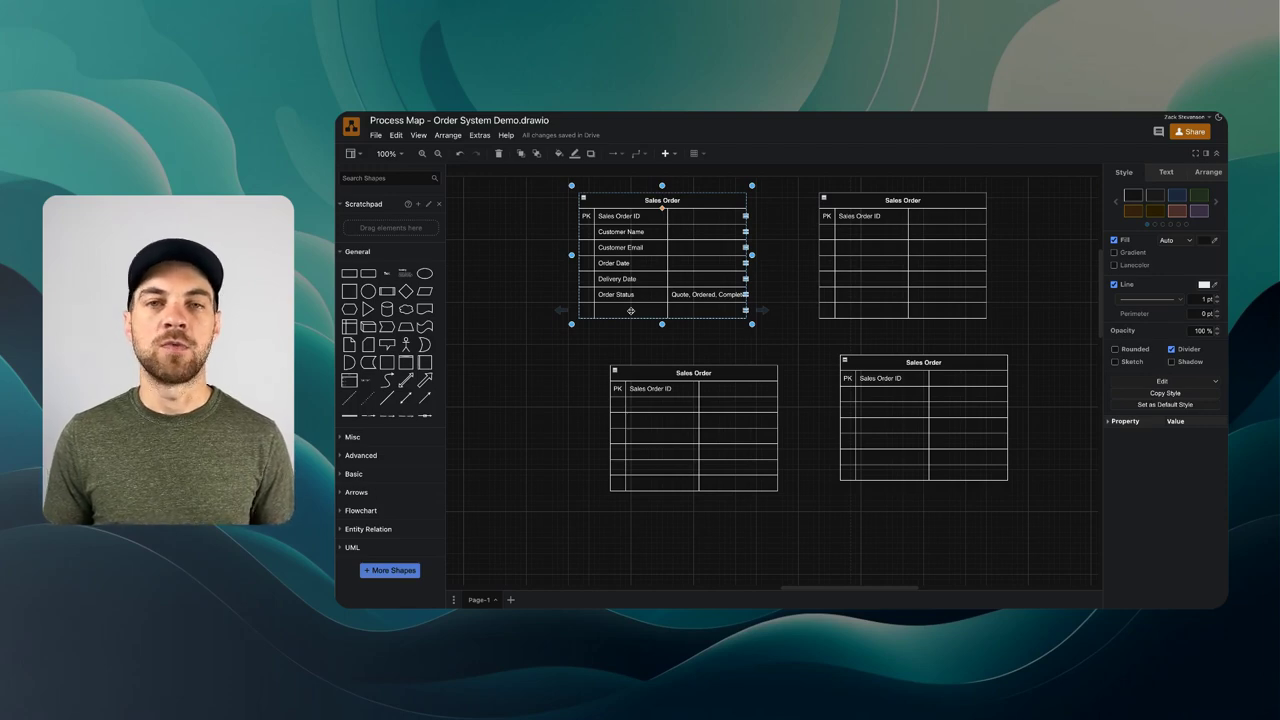
pyautogui.doubleClick(631, 311)
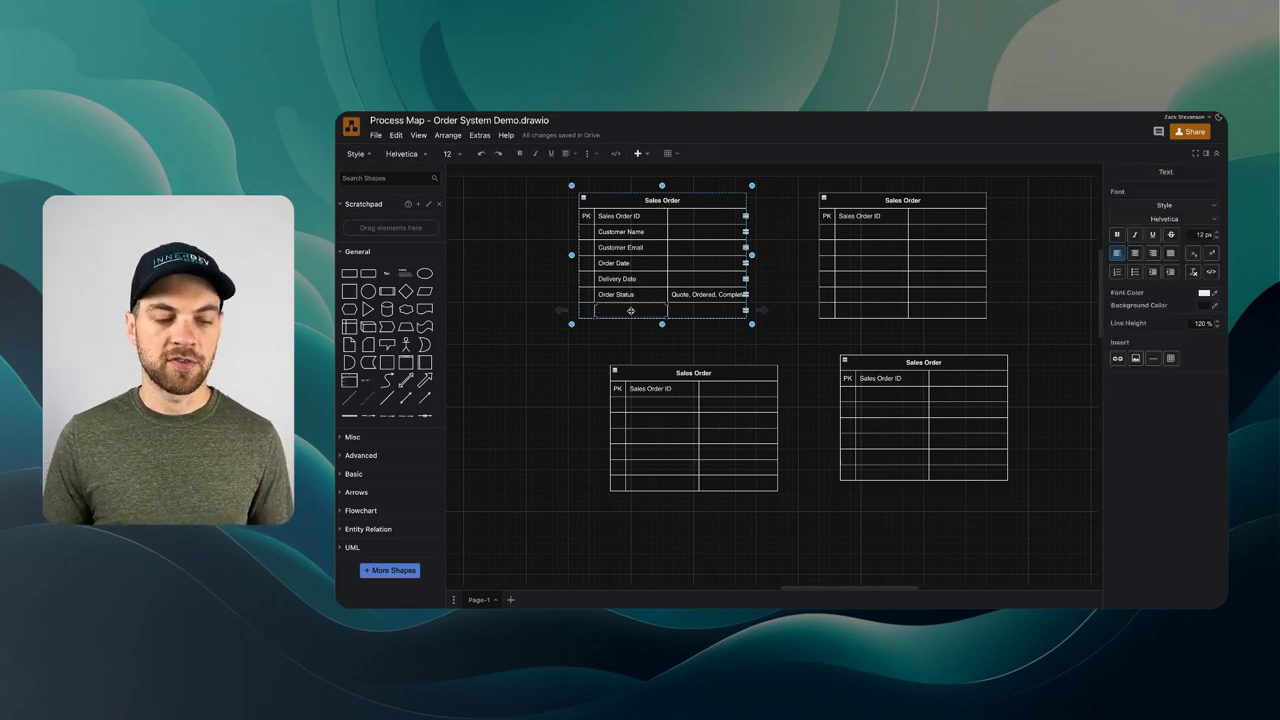
pyautogui.write('Total Amount')
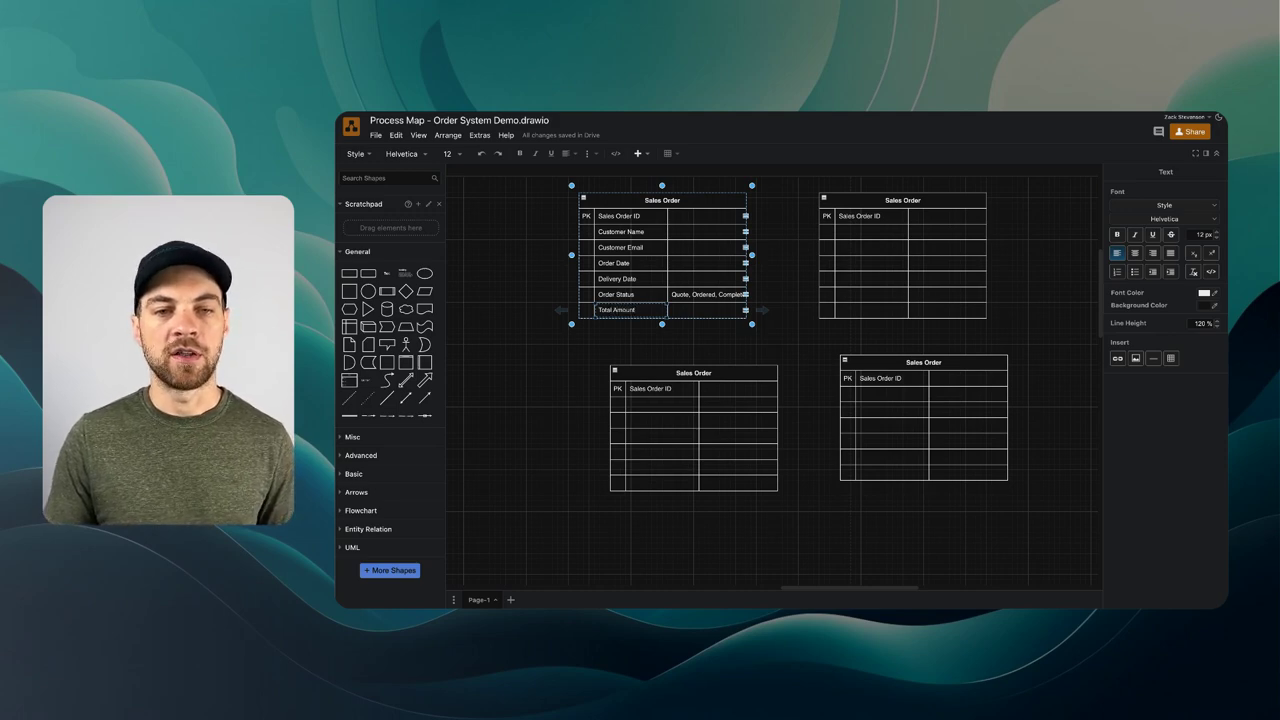
# - Add a bottom row to the original Sales Order table with LI as the key and Sales Order Items as the field
pyautogui.click(668, 318)
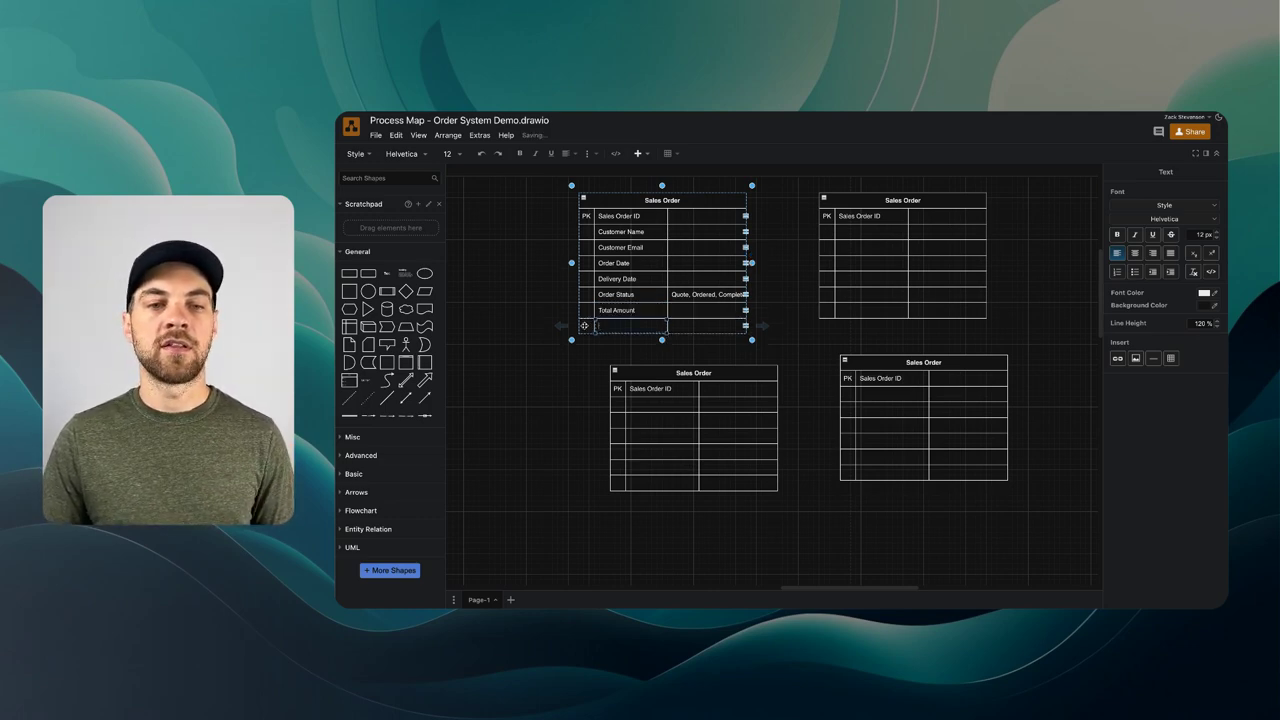
pyautogui.doubleClick(616, 329)
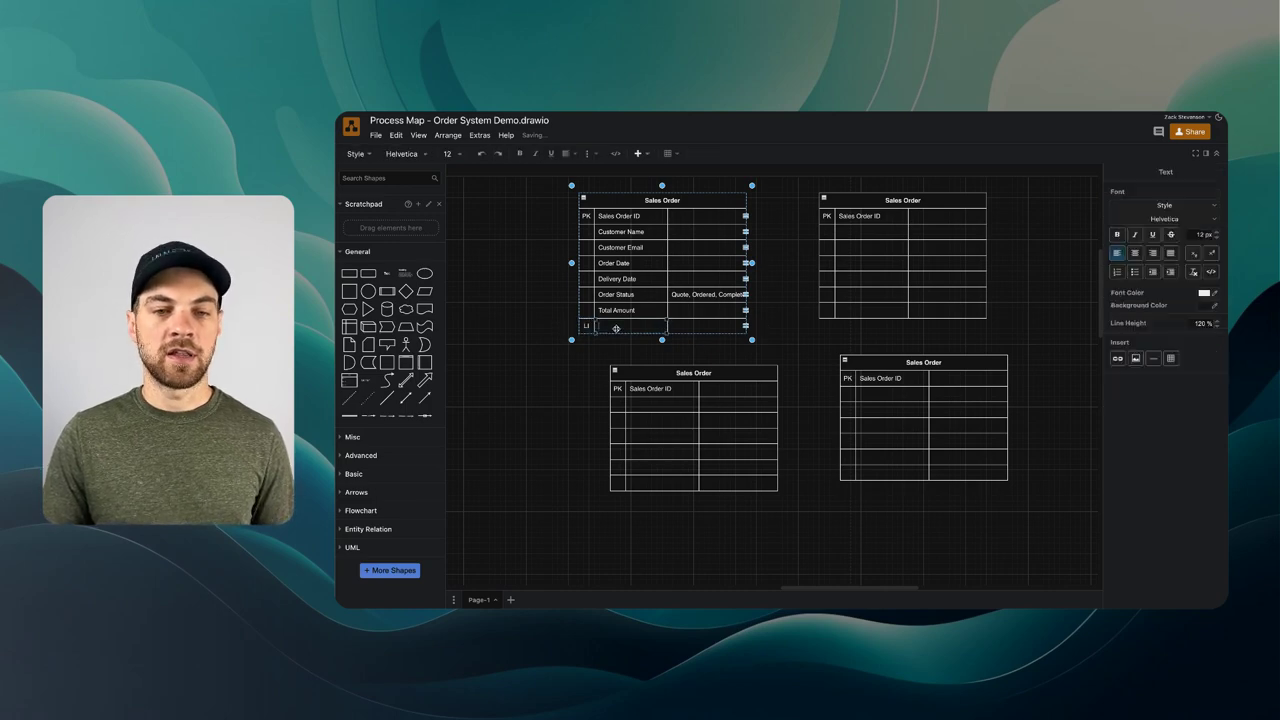
pyautogui.write('Sales Order ID')
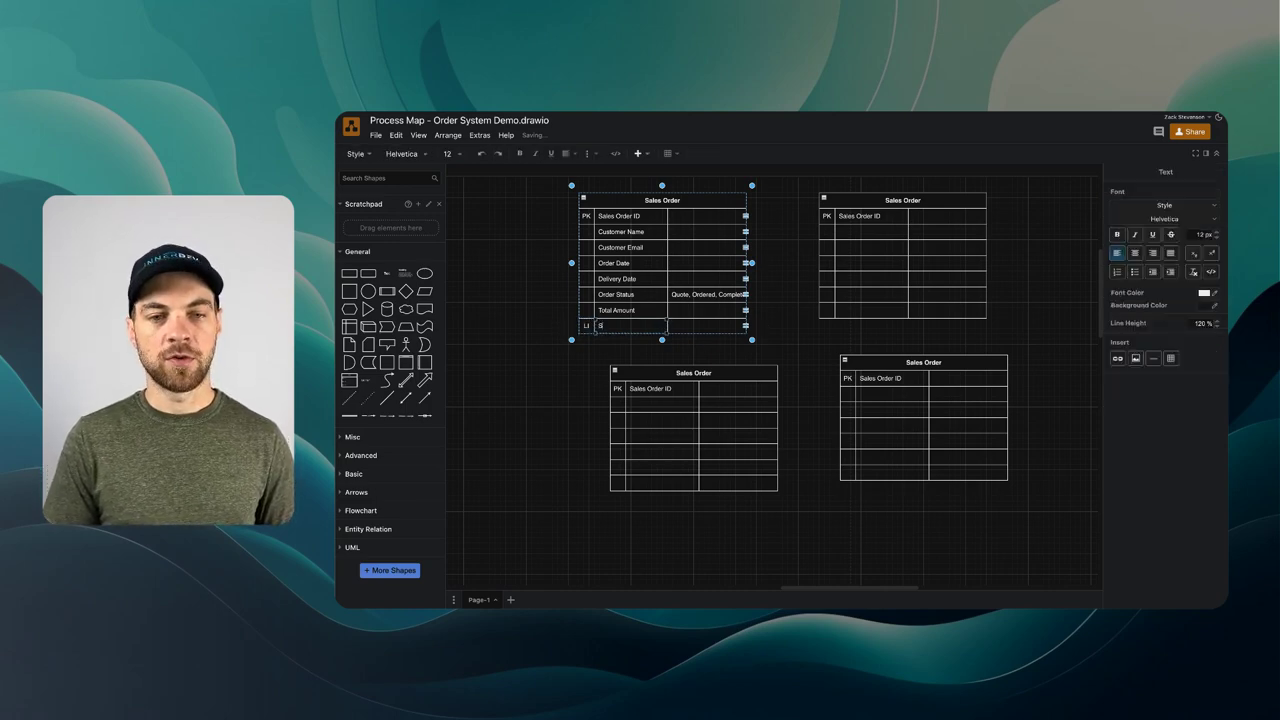
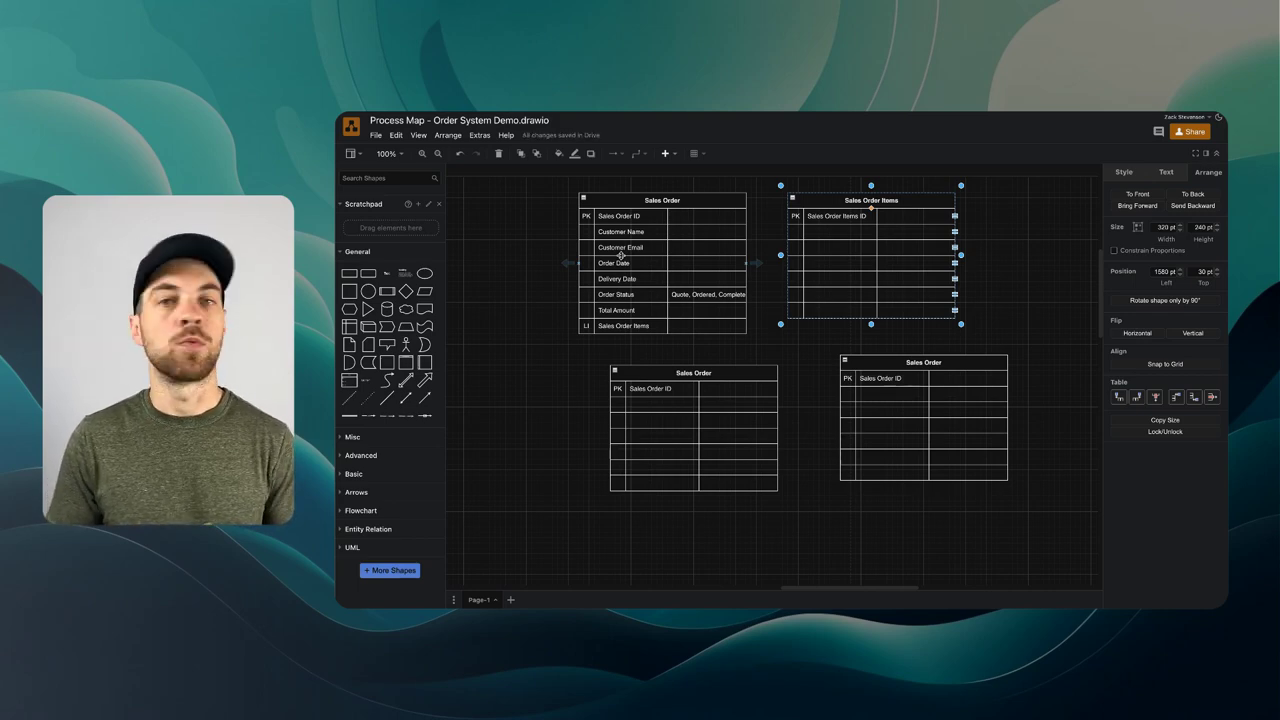
pyautogui.click(913, 335)
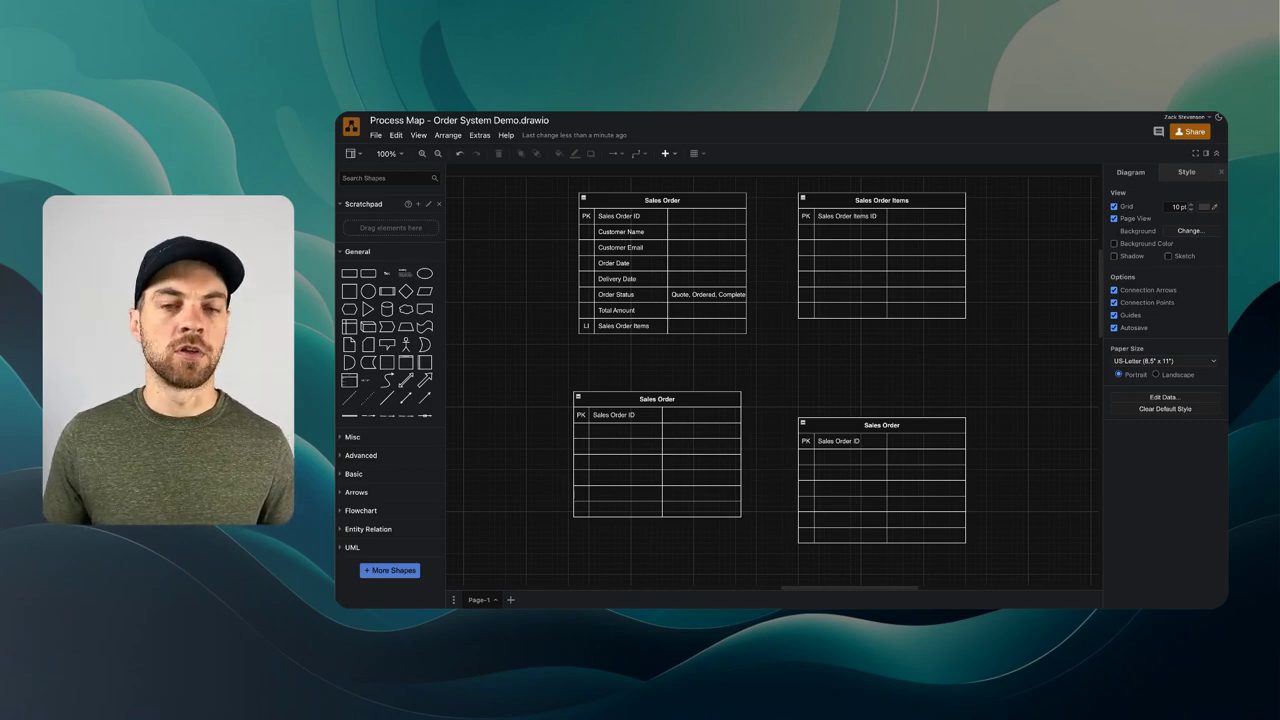
# - Connect the Sales Order ID row of Sales Order to the primary key row of the Sales Order Items table
pyautogui.hotkey('ctrl', 'z')
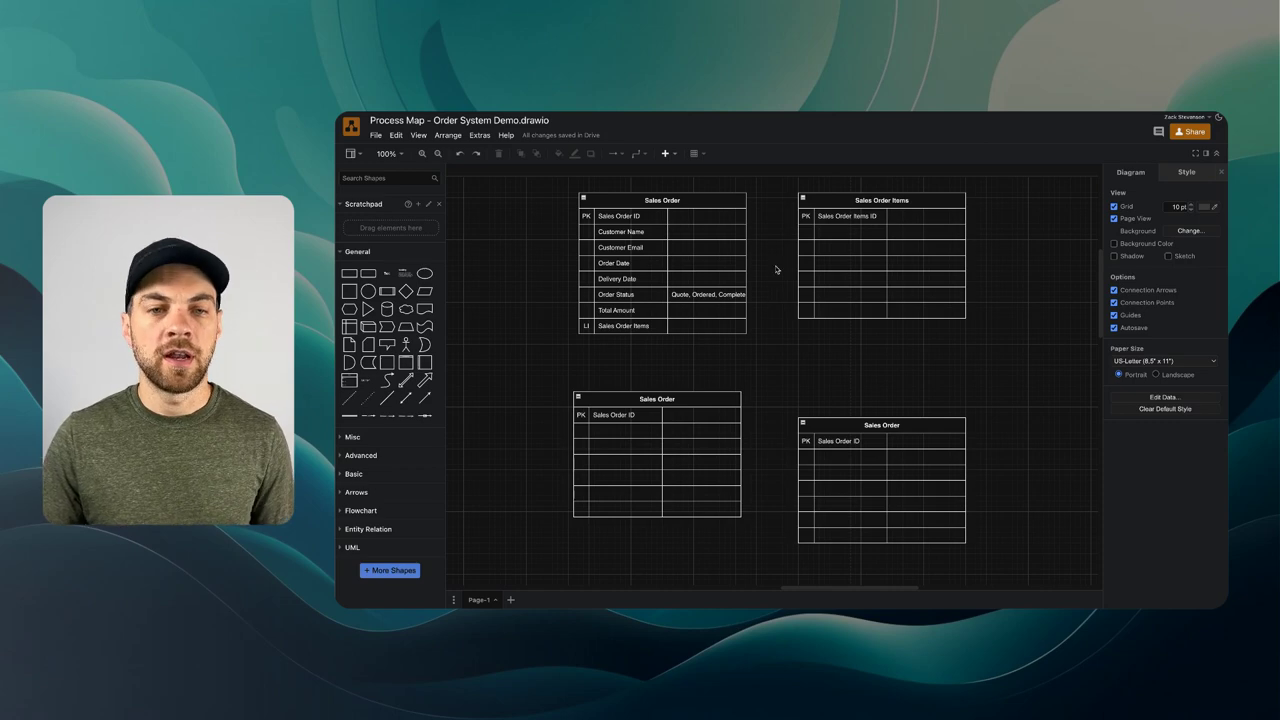
pyautogui.click(706, 215)
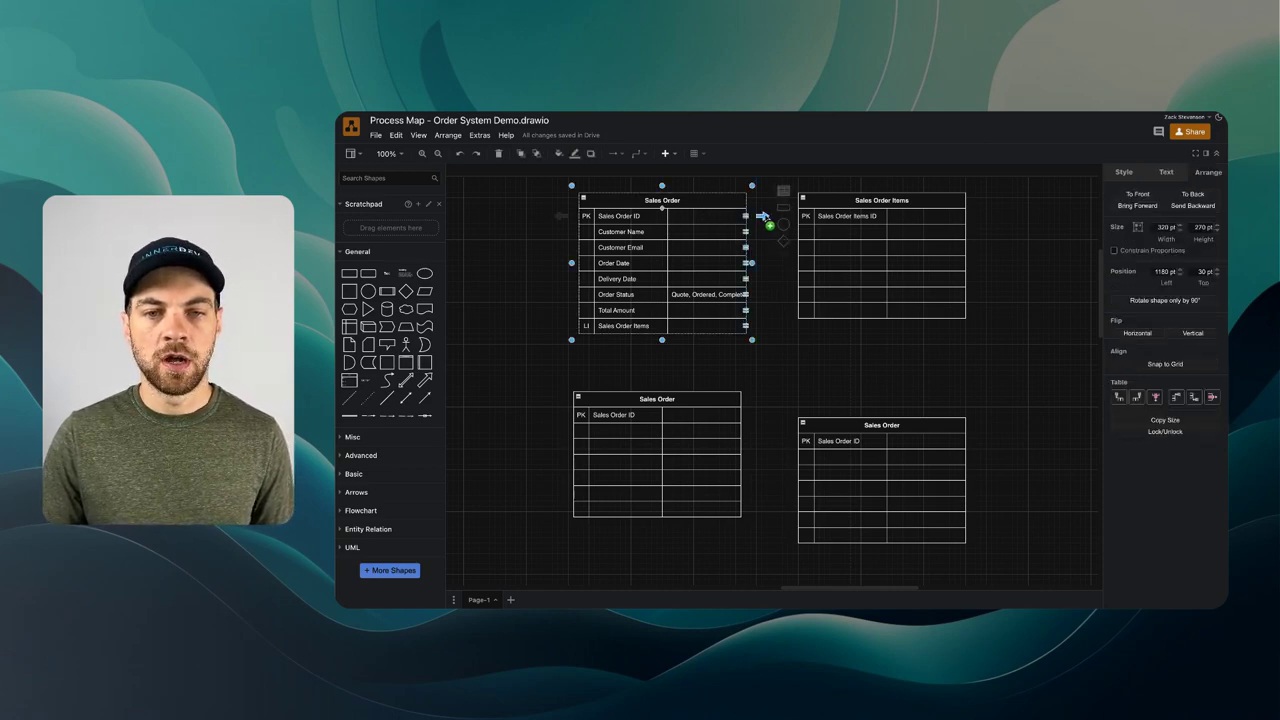
pyautogui.moveTo(765, 215); pyautogui.dragTo(800, 216)
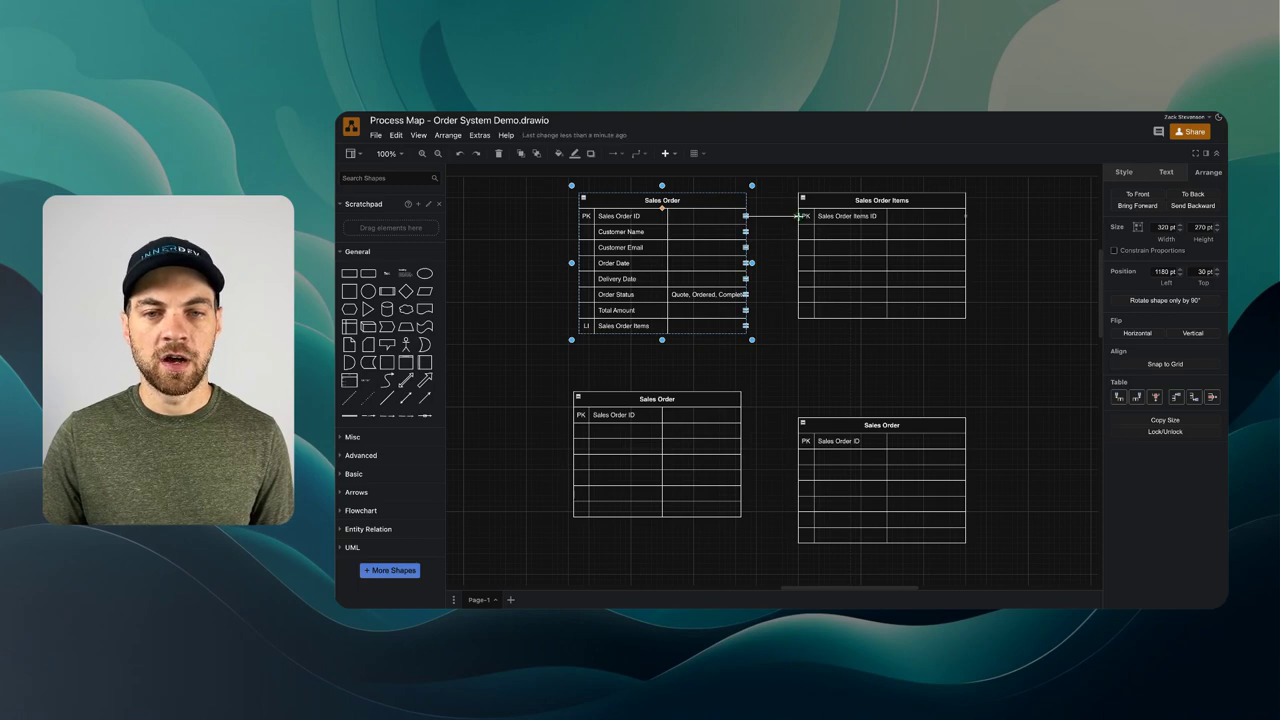
pyautogui.click(768, 304)
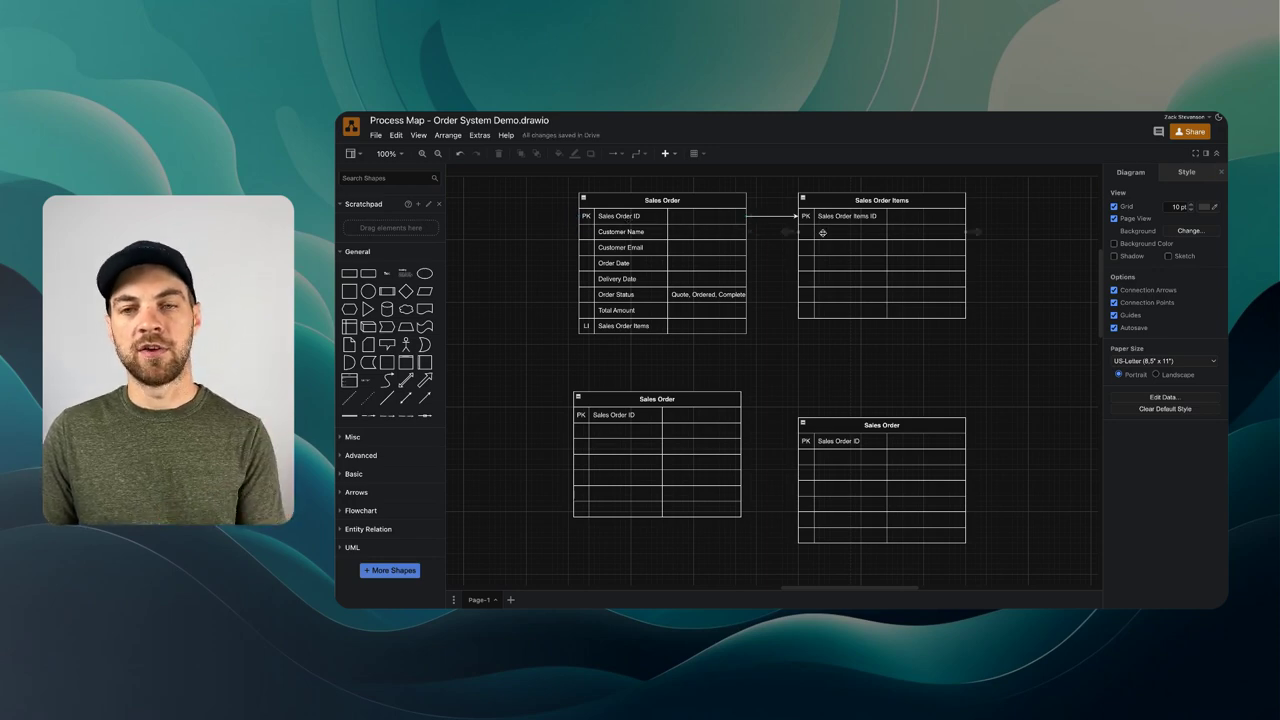
# - Change the connector's end at the Sales Order Items table to a crow's-foot marker and check it up close
pyautogui.click(785, 217)
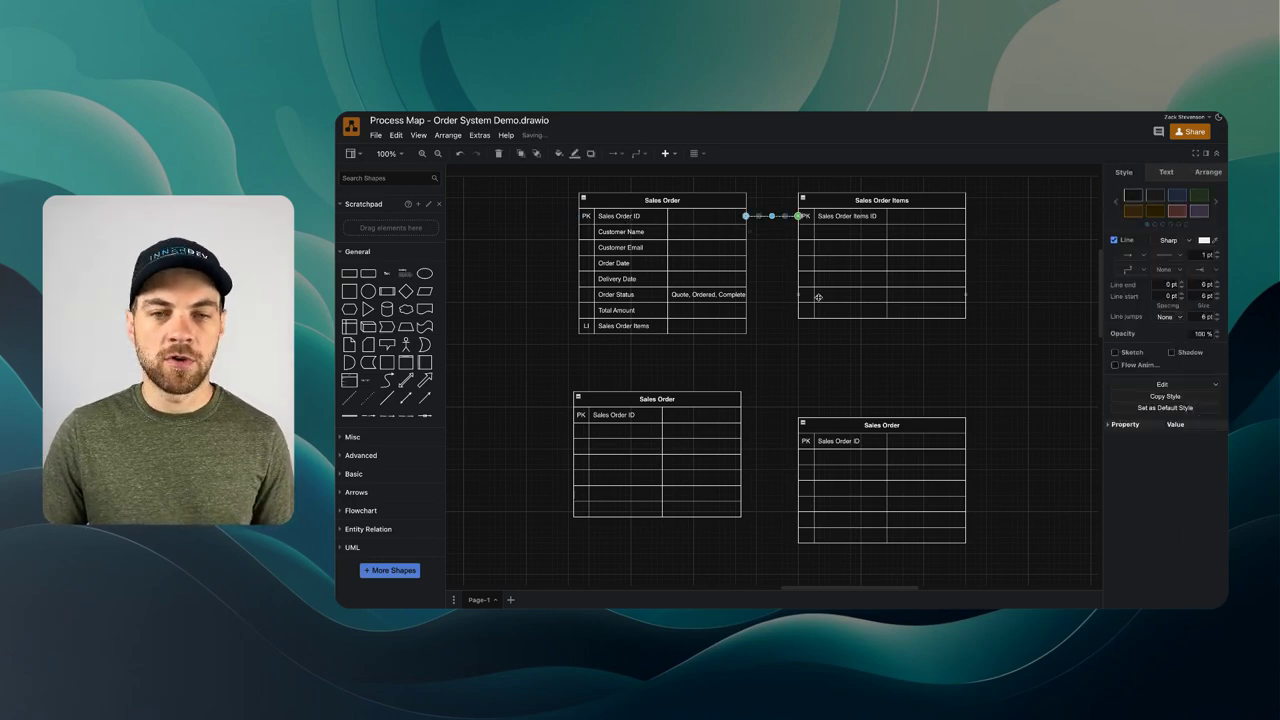
pyautogui.click(757, 261)
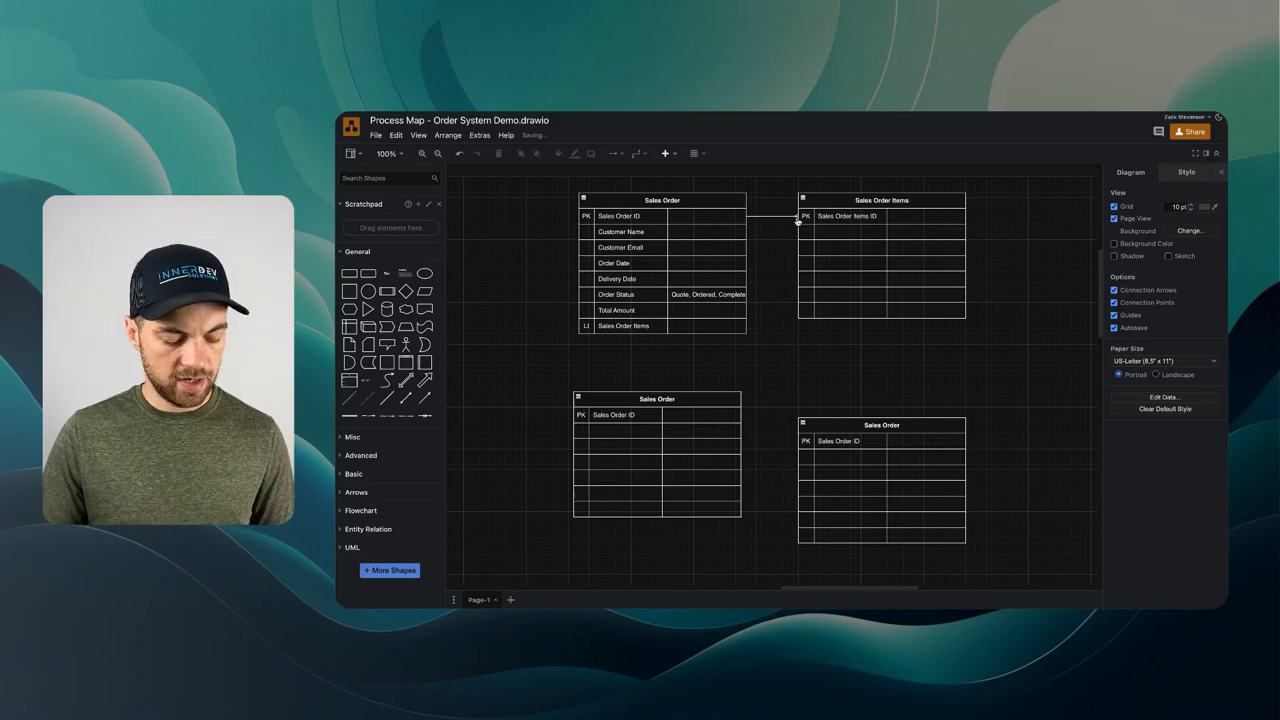
pyautogui.scroll(15, 797, 222)
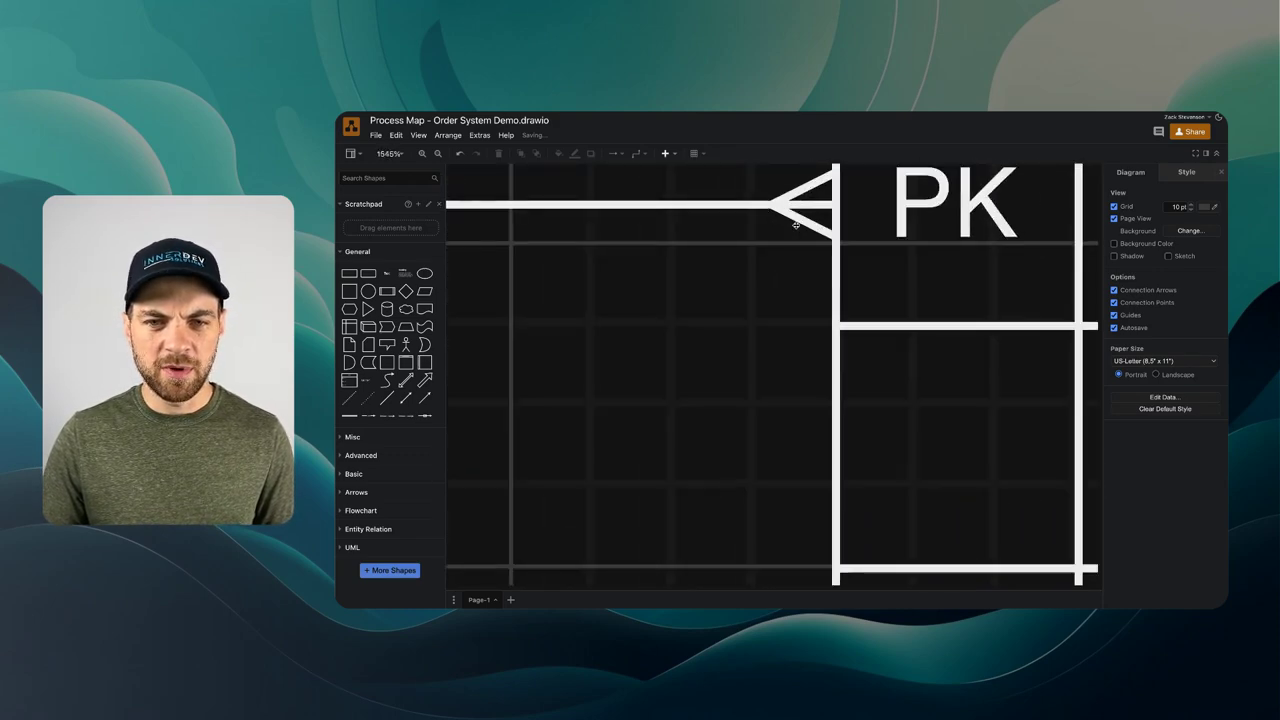
pyautogui.scroll(-12, 797, 222)
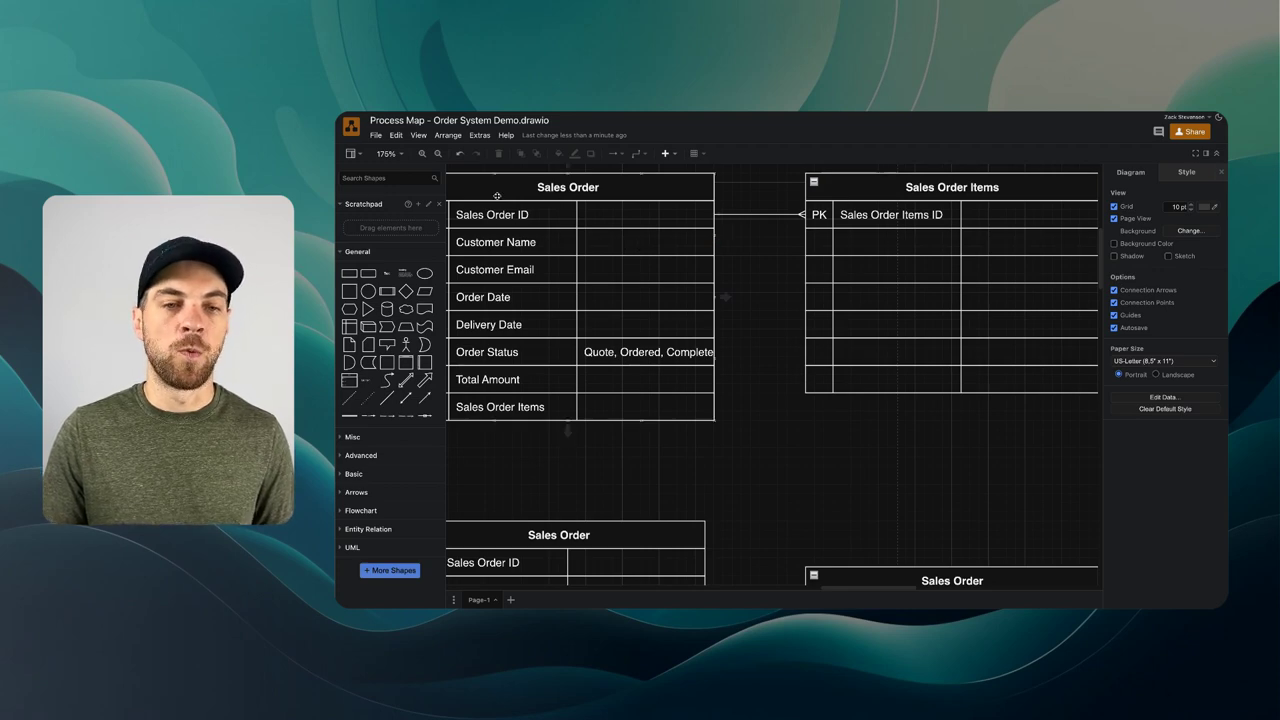
# - Move a spare Sales Order table alongside the Sales Order Items table and retitle it Inventory
pyautogui.scroll(-2, 569, 240)
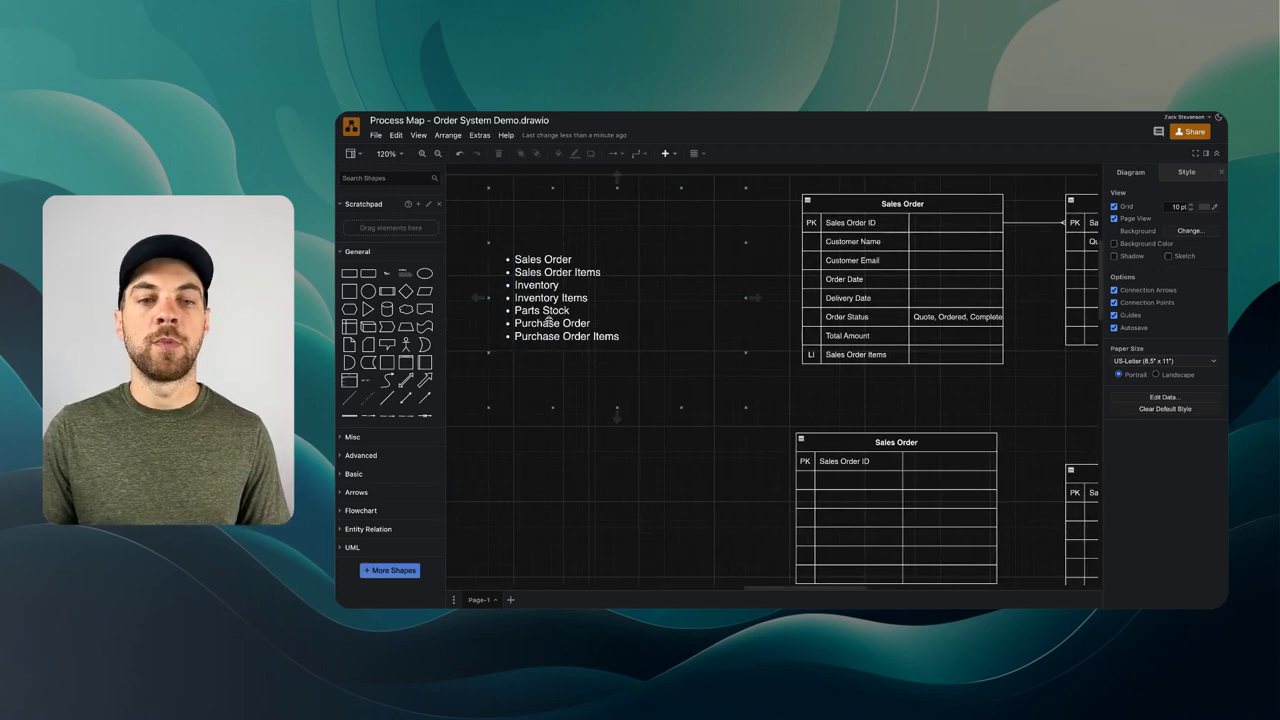
pyautogui.hscroll(5, 560, 300)
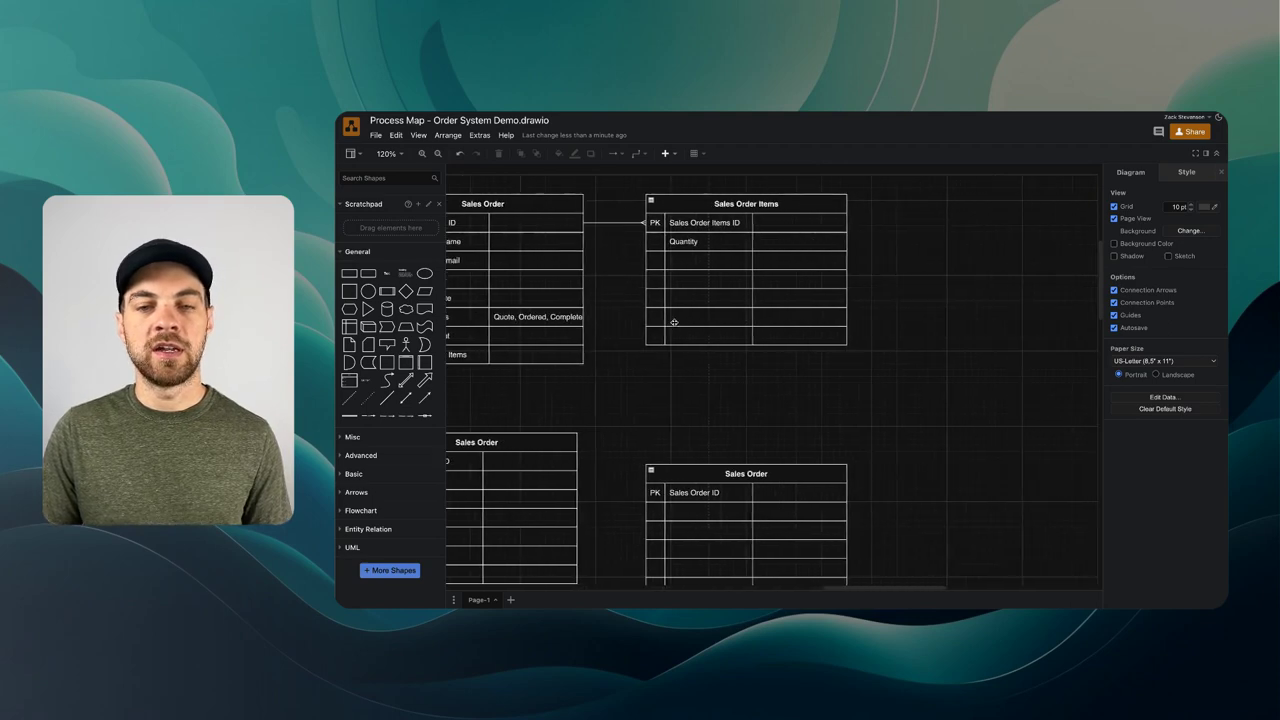
pyautogui.hscroll(2, 674, 322)
pyautogui.moveTo(657, 479); pyautogui.dragTo(906, 209)
pyautogui.doubleClick(897, 203)
pyautogui.write('Inventory')
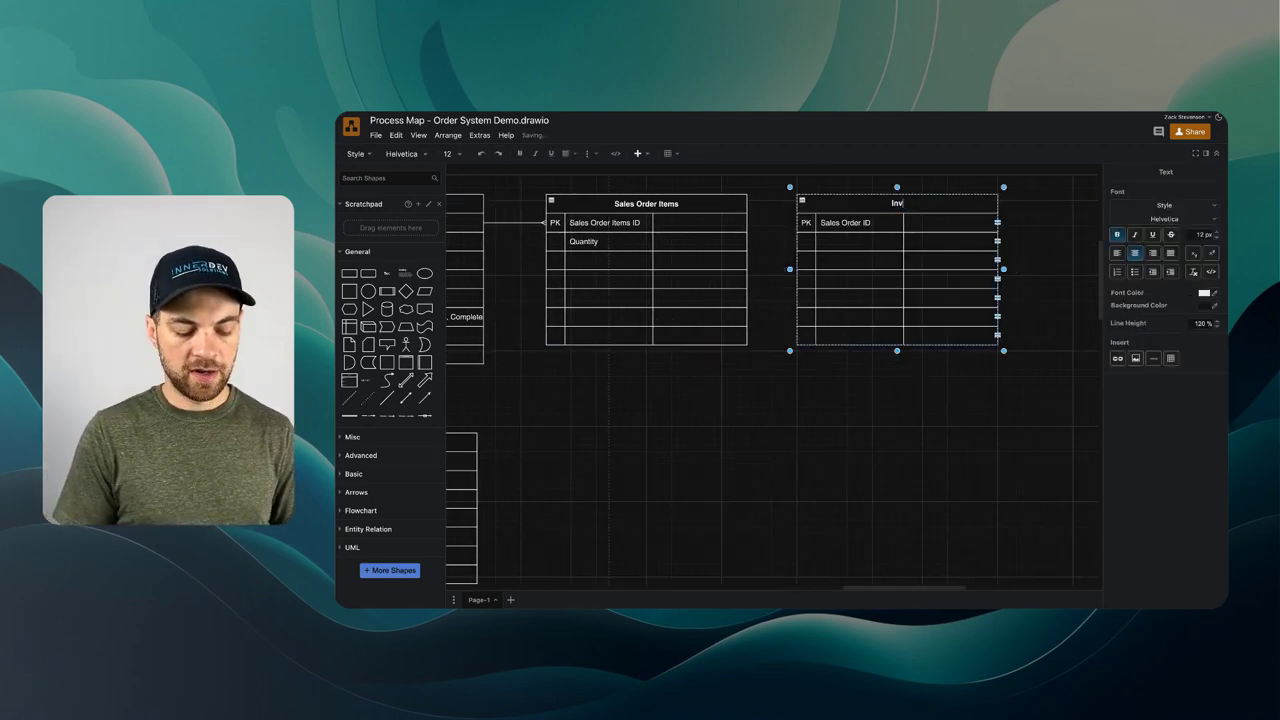
# - Replace the primary key field name in the Inventory table with Inventory ID
pyautogui.doubleClick(845, 222)
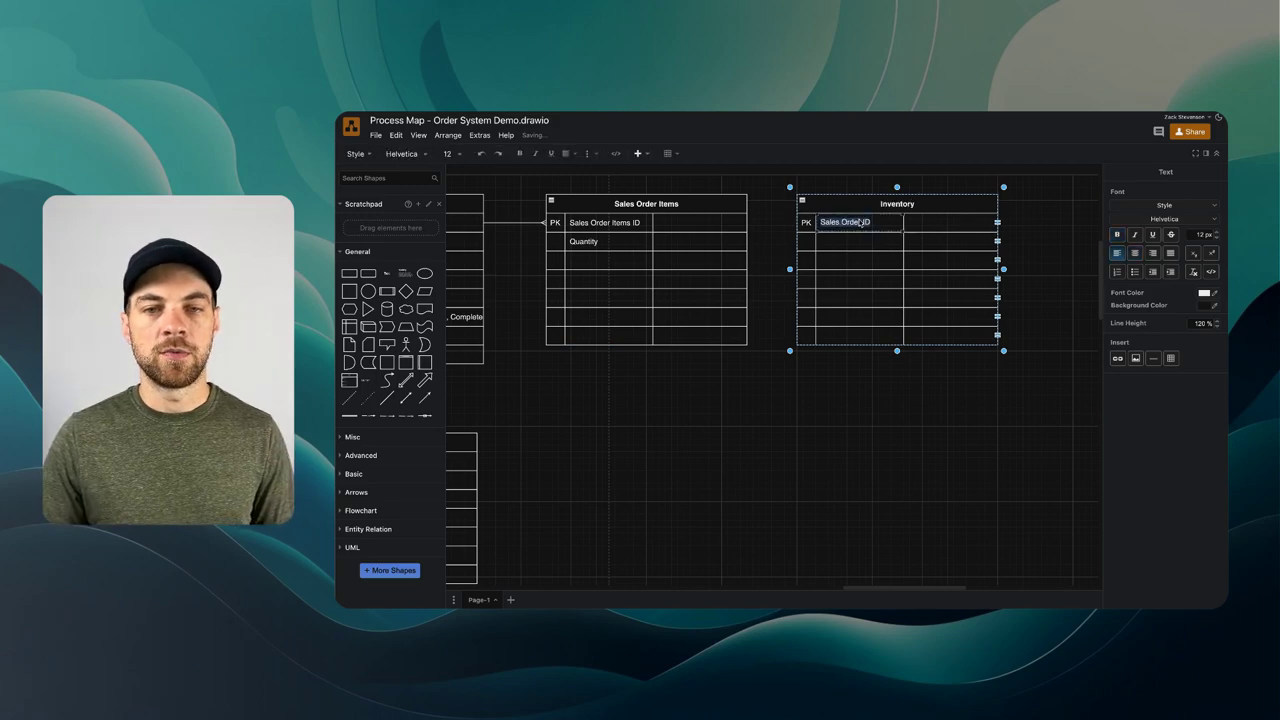
pyautogui.click(862, 224)
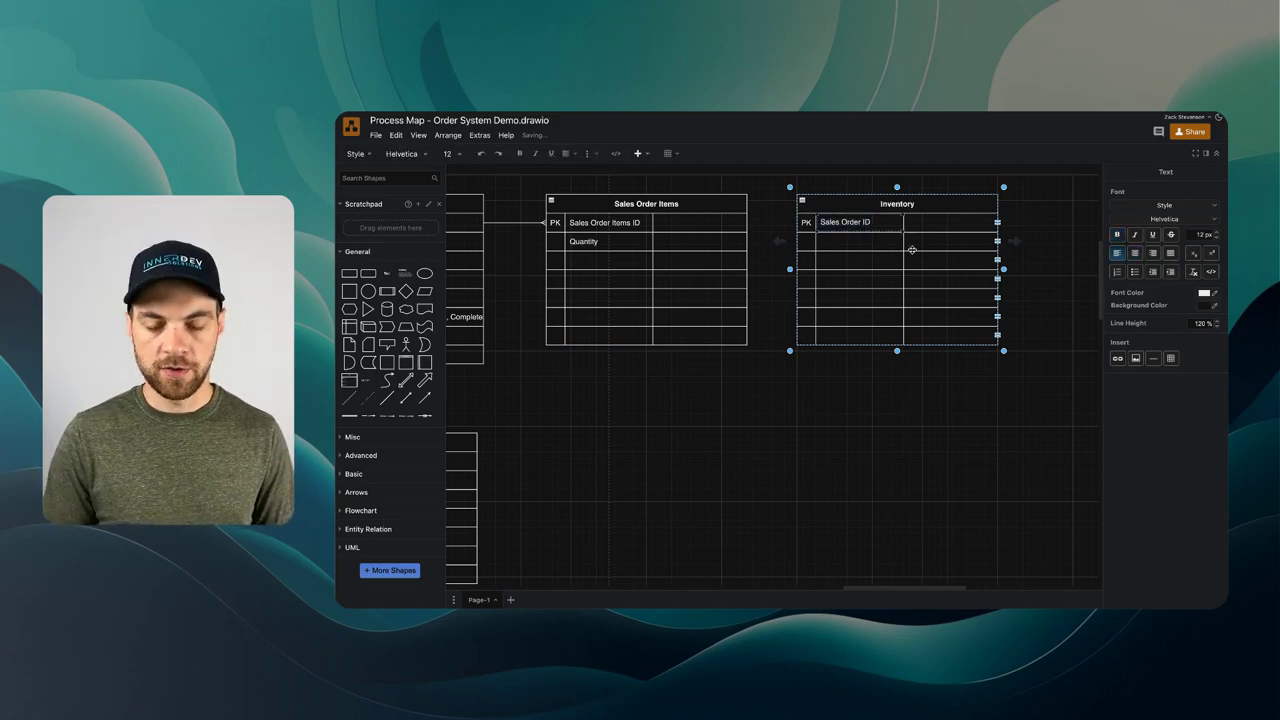
pyautogui.press('BackSpace')
pyautogui.press('BackSpace')
pyautogui.press('BackSpace')
pyautogui.press('BackSpace')
pyautogui.press('BackSpace')
pyautogui.press('BackSpace')
pyautogui.press('BackSpace')
pyautogui.press('BackSpace')
pyautogui.press('BackSpace')
pyautogui.press('BackSpace')
pyautogui.press('BackSpace')
pyautogui.press('BackSpace')
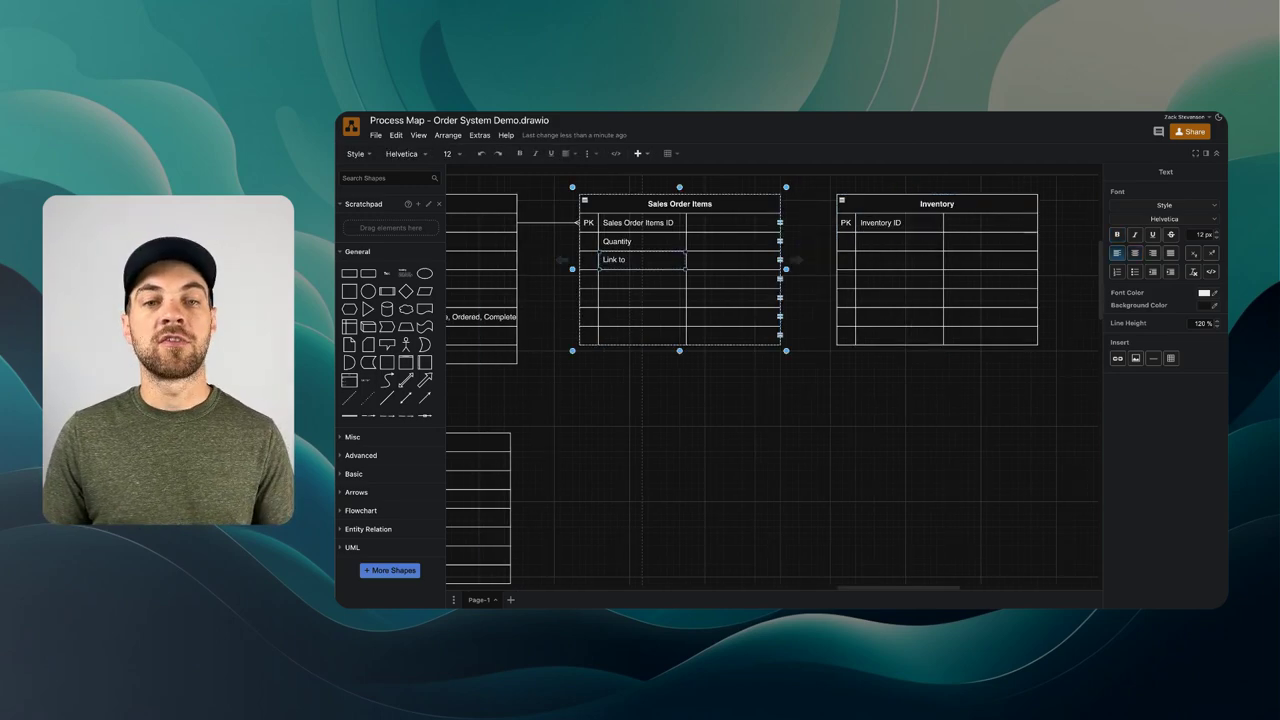
# - Enter Link to Inventory as the field below Quantity in the Sales Order Items table
pyautogui.write('nvent')
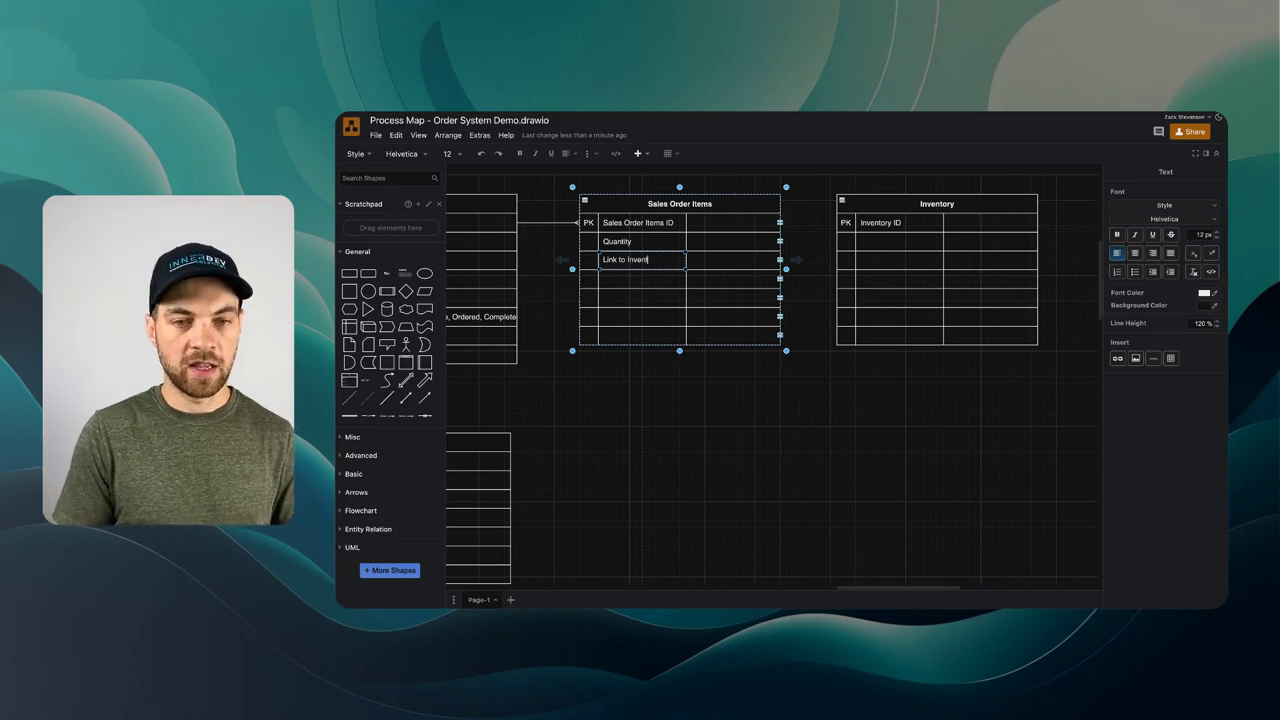
pyautogui.write('ory')
pyautogui.click(878, 243)
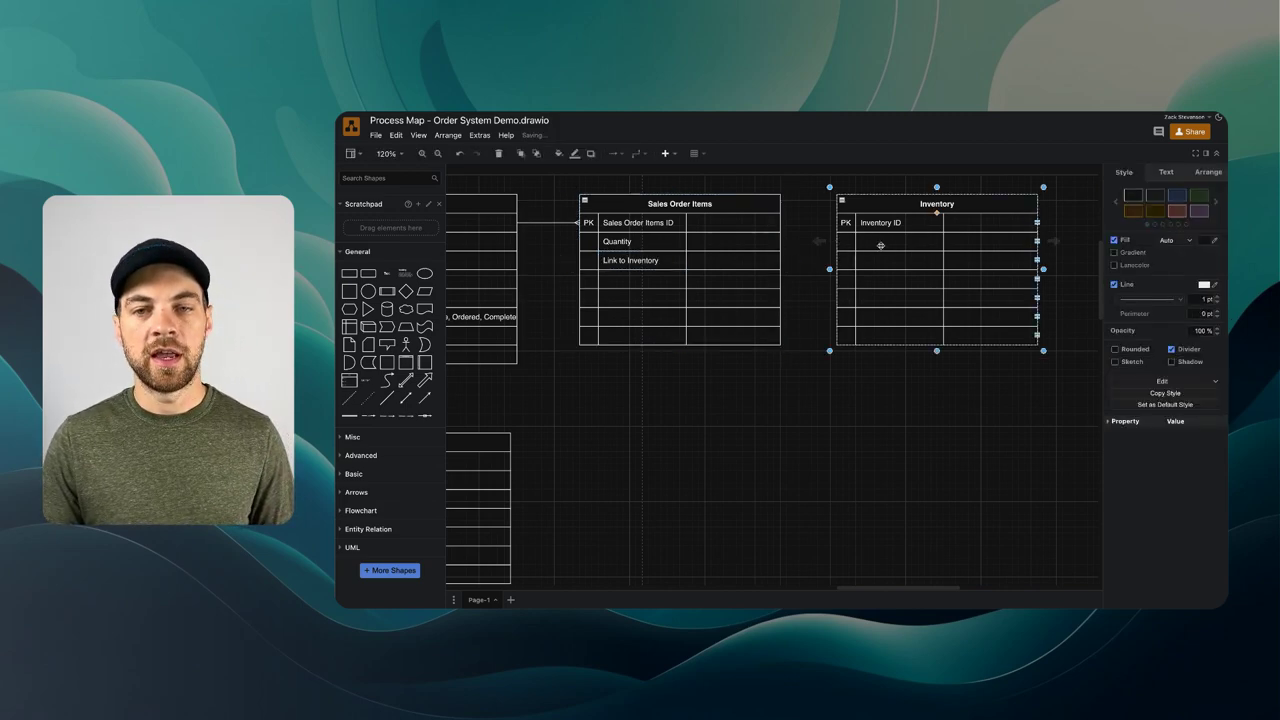
# - Enter Link to SO Items as the field below Inventory ID in the Inventory table
pyautogui.doubleClick(880, 245)
pyautogui.write('L')
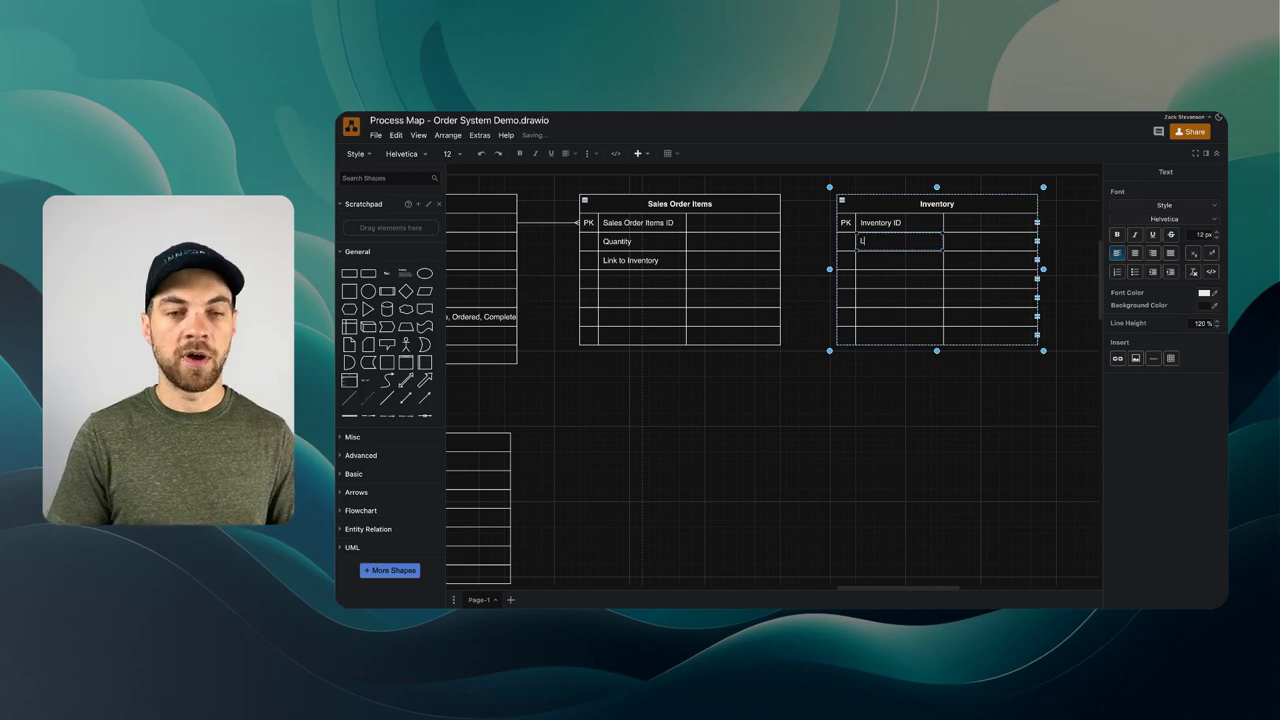
pyautogui.write('ink to SO')
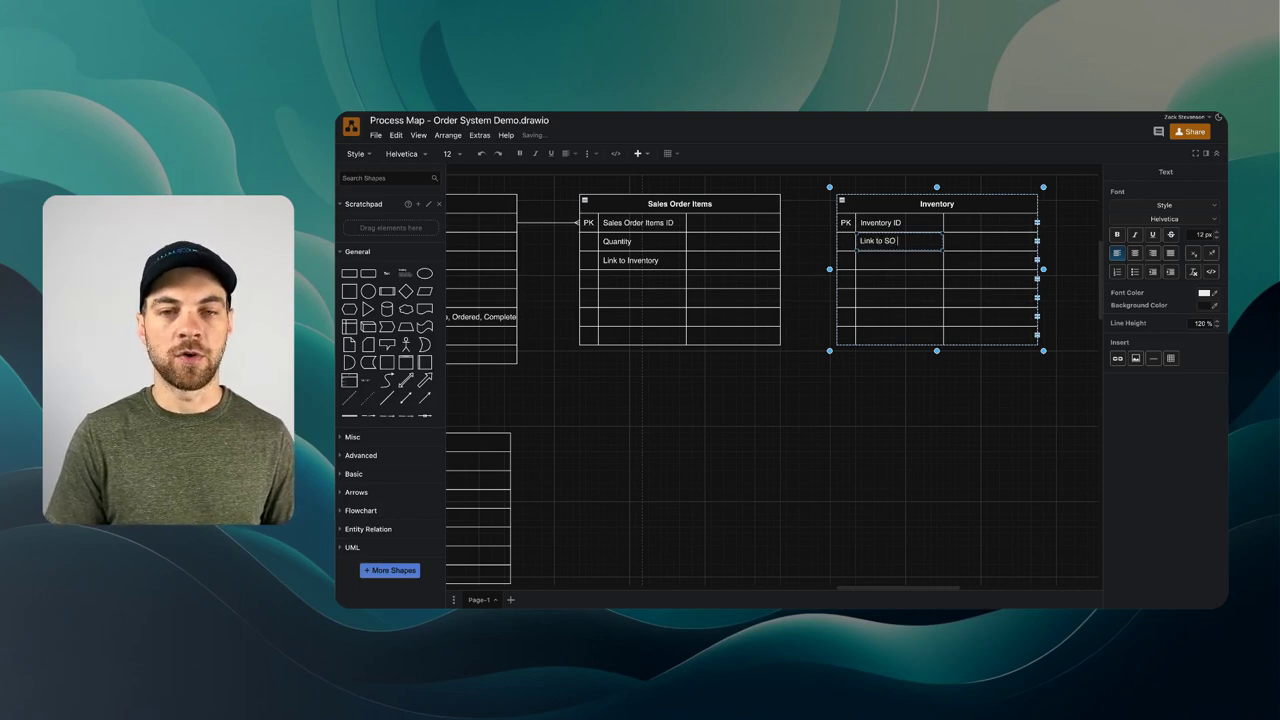
pyautogui.write(' Items')
# - Draw a connector from the Link to Inventory row to the Link to SO Items row
pyautogui.click(793, 299)
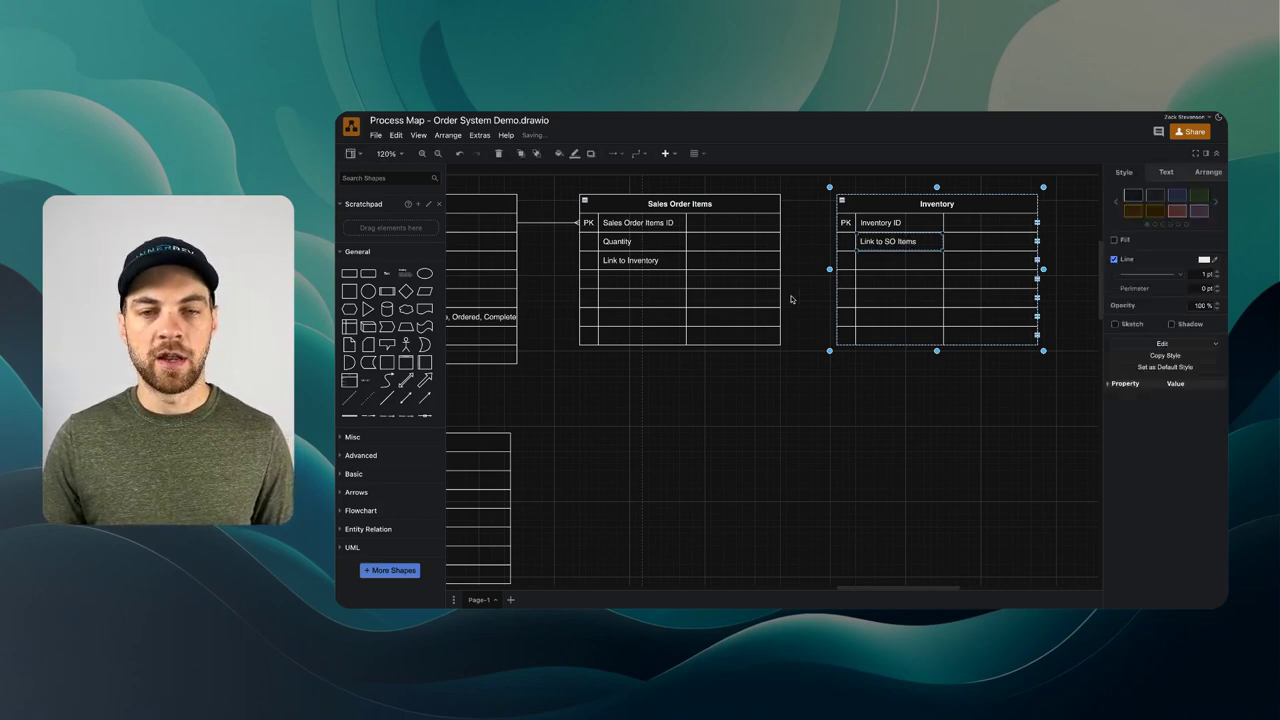
pyautogui.click(872, 280)
pyautogui.press('Escape')
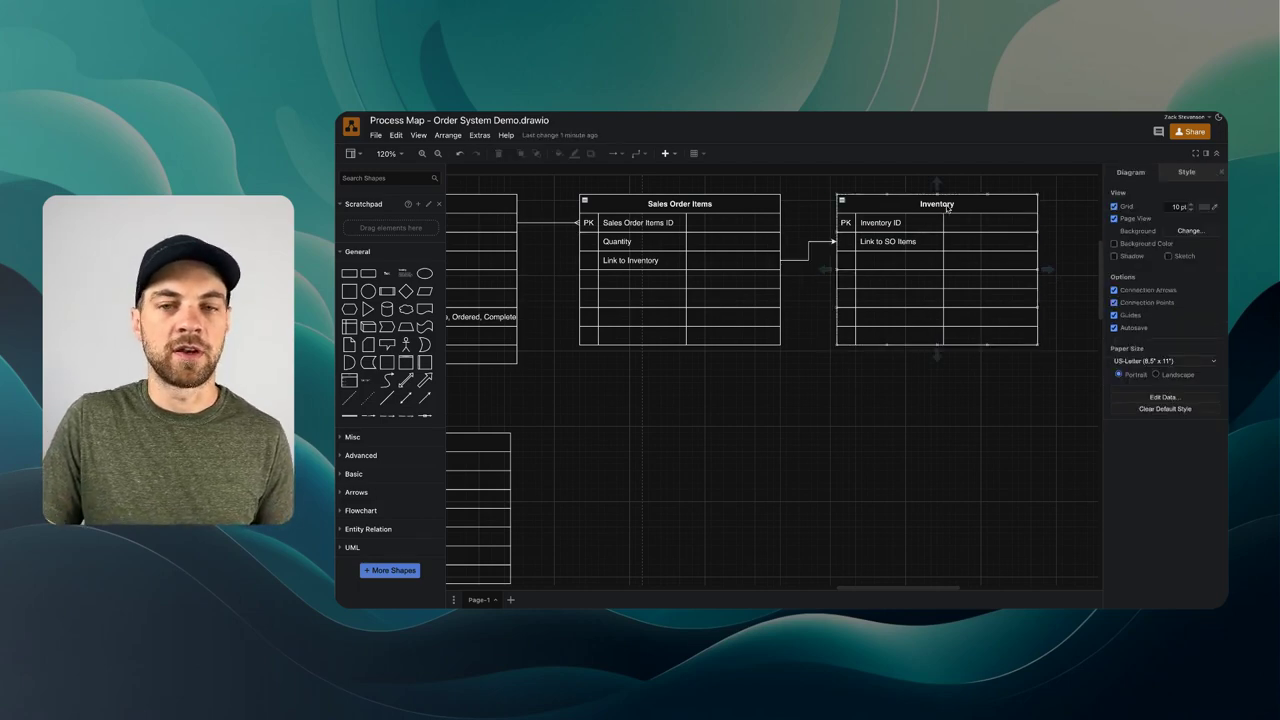
# - Extend the Inventory table's title to Inventory/Products
pyautogui.doubleClick(947, 207)
pyautogui.write('/')
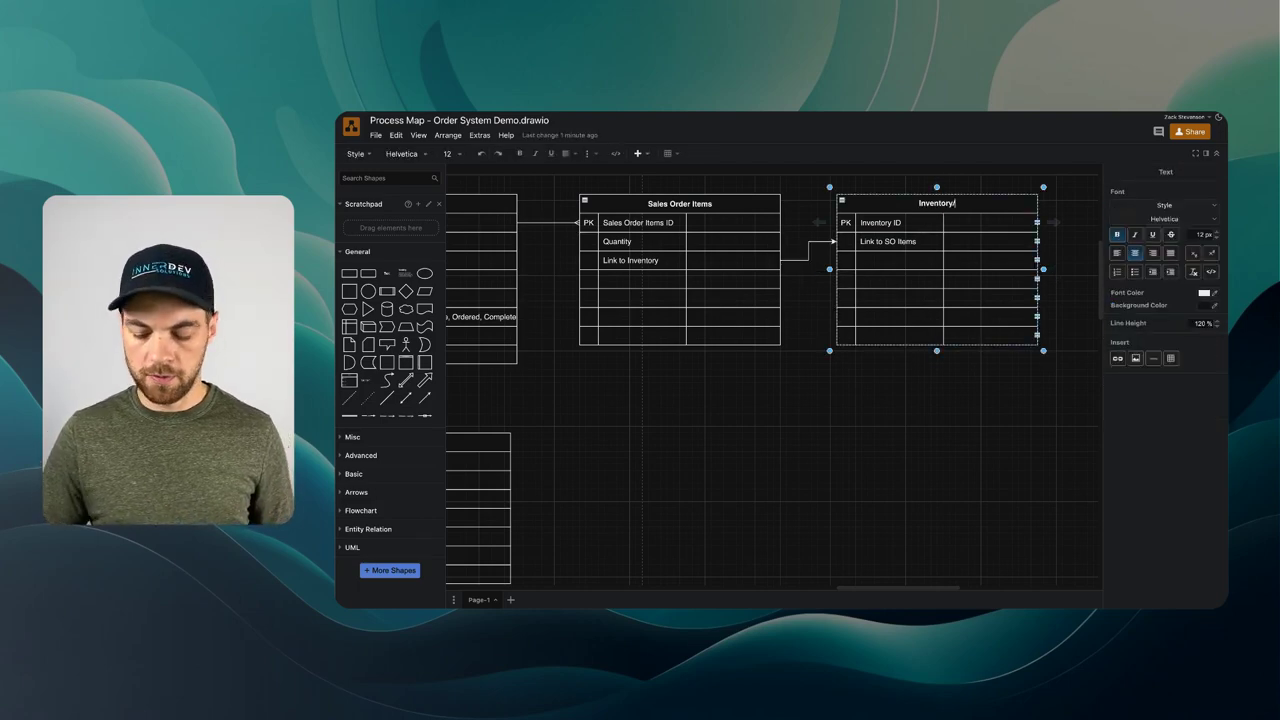
pyautogui.write('Products')
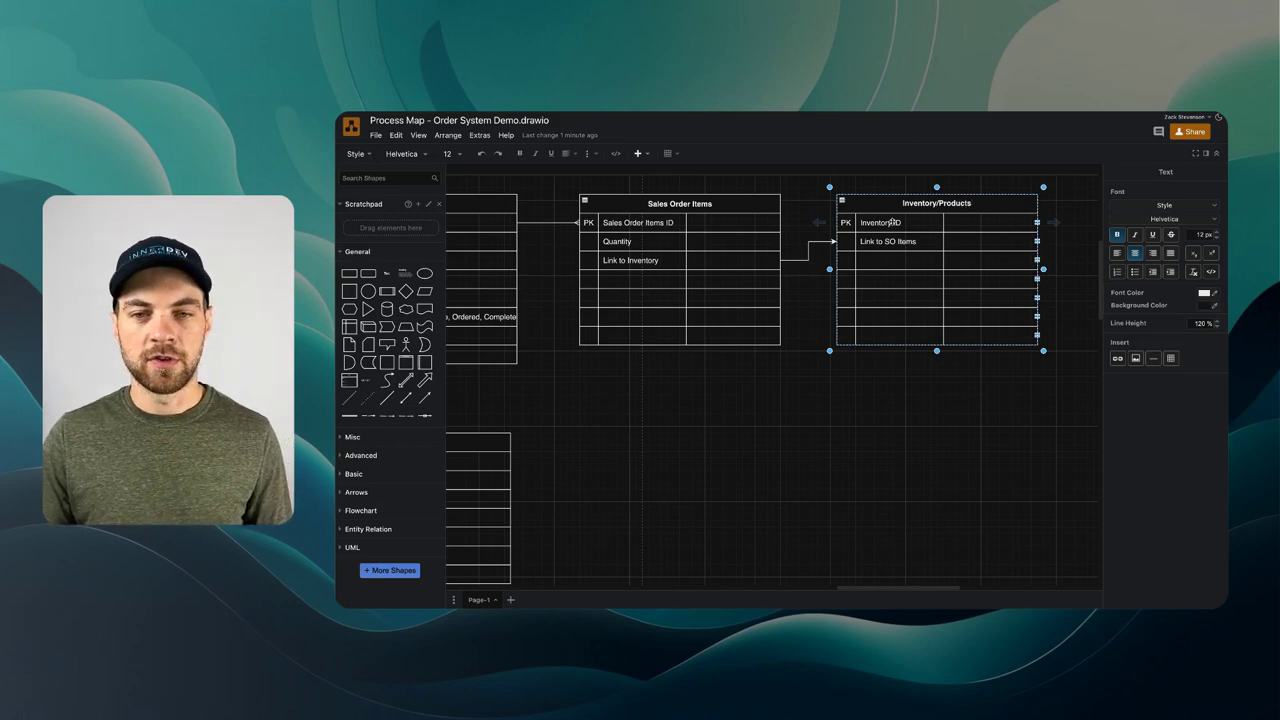
pyautogui.press('Escape')
pyautogui.press('Escape')
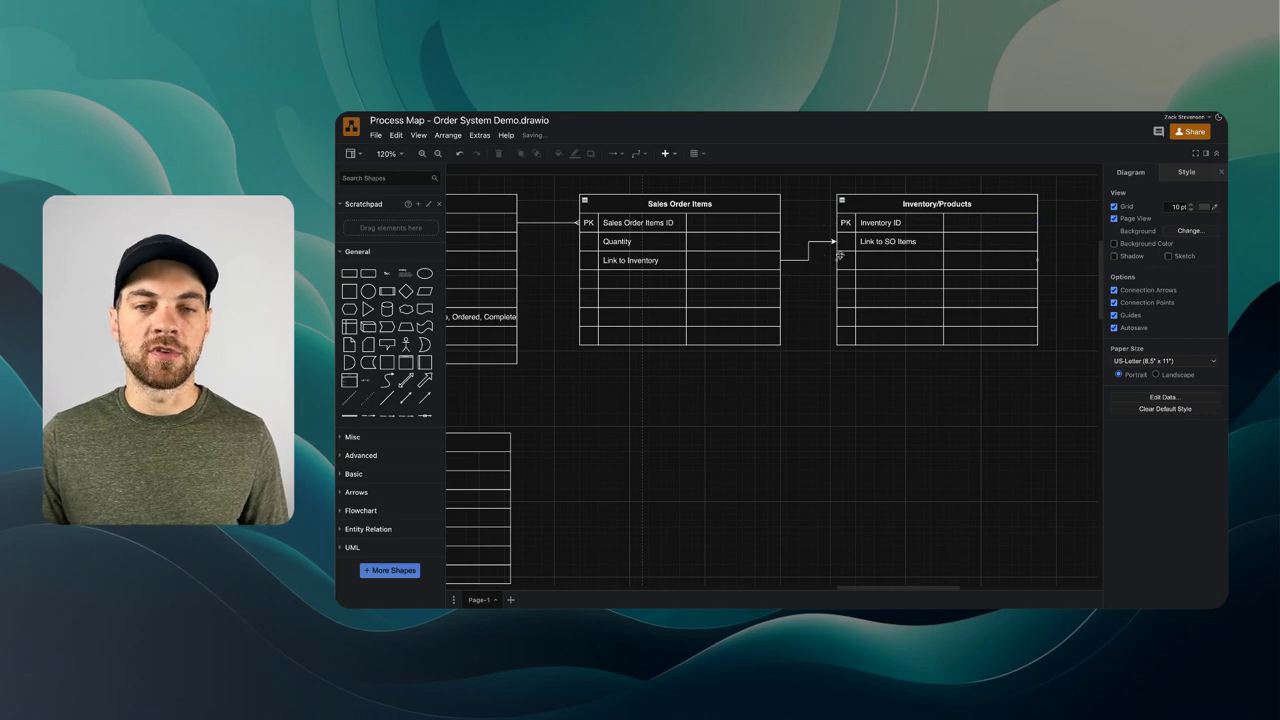
# - Replace the connector with one running from the Link to SO Items row back to the Link to Inventory row
pyautogui.moveTo(839, 256); pyautogui.dragTo(808, 264)
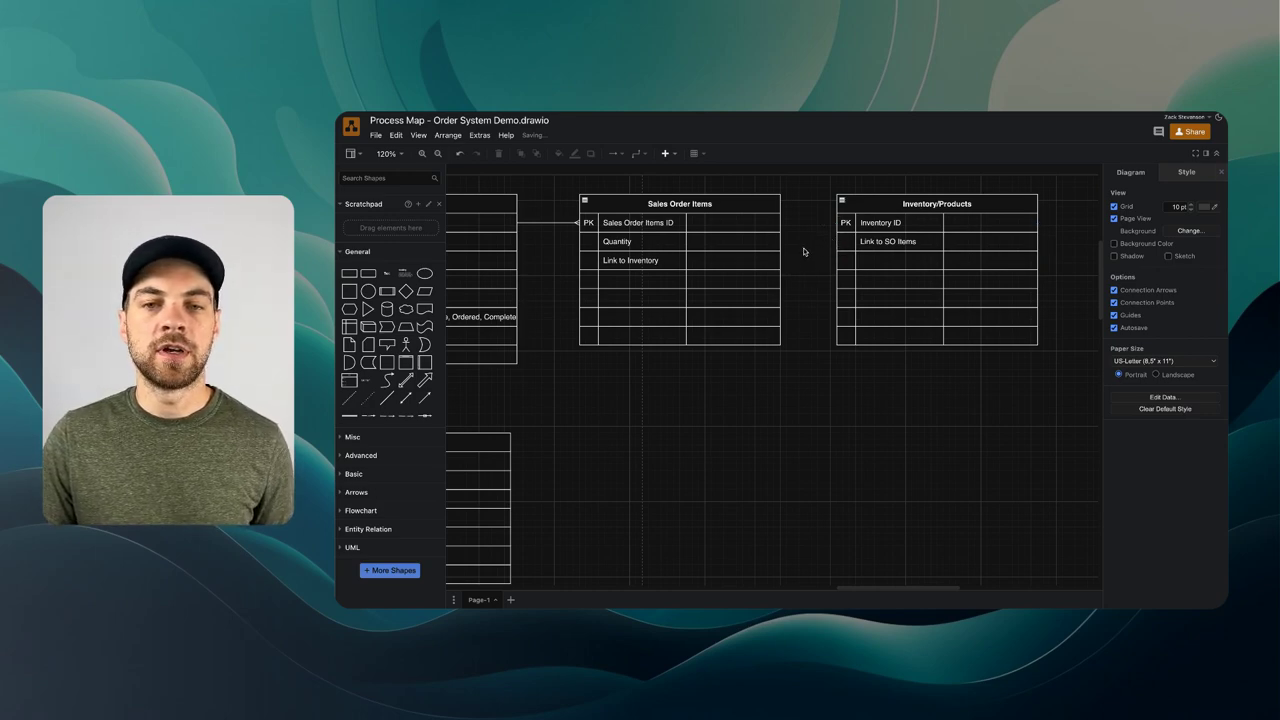
pyautogui.click(836, 247)
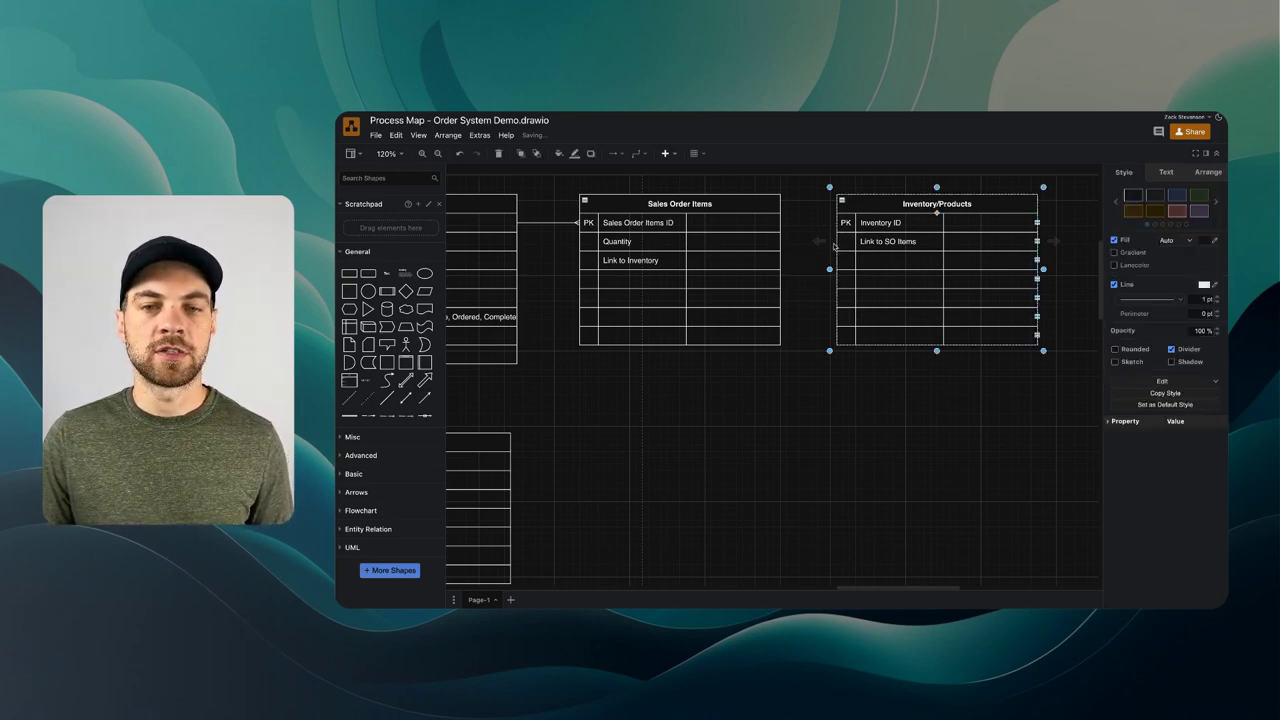
pyautogui.moveTo(822, 250); pyautogui.dragTo(781, 260)
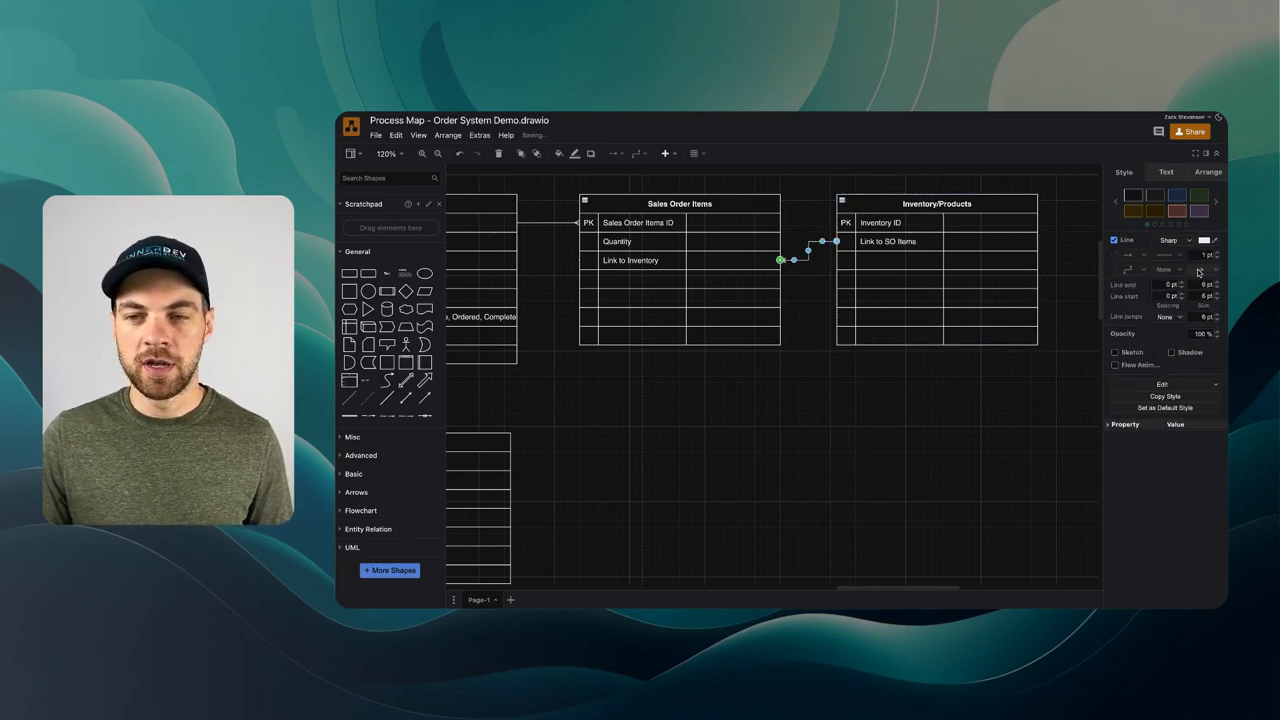
# - Set the new connector's end at the Link to Inventory row to a crow's-foot marker
pyautogui.click(1199, 272)
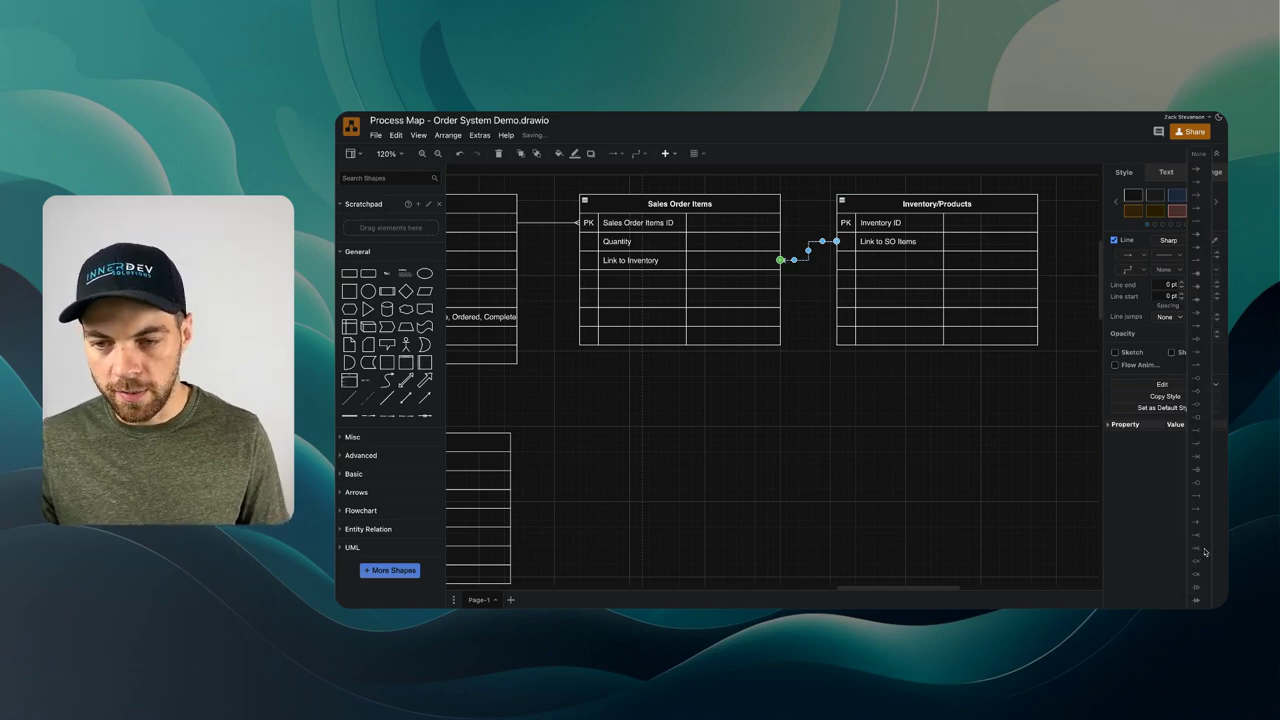
pyautogui.click(1207, 579)
pyautogui.press('Escape')
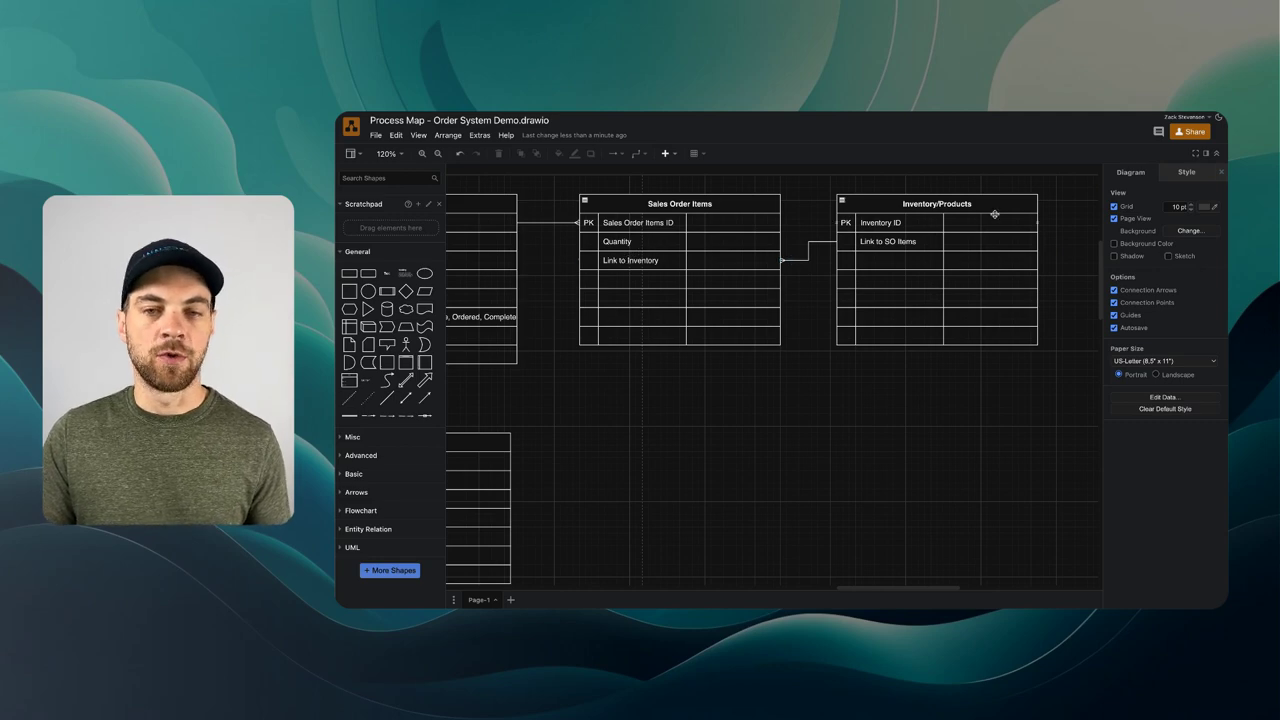
# - Add a Quantity Sold row marked RU below the Link to SO Items row in the Inventory/Products table
pyautogui.doubleClick(880, 259)
pyautogui.click(846, 259)
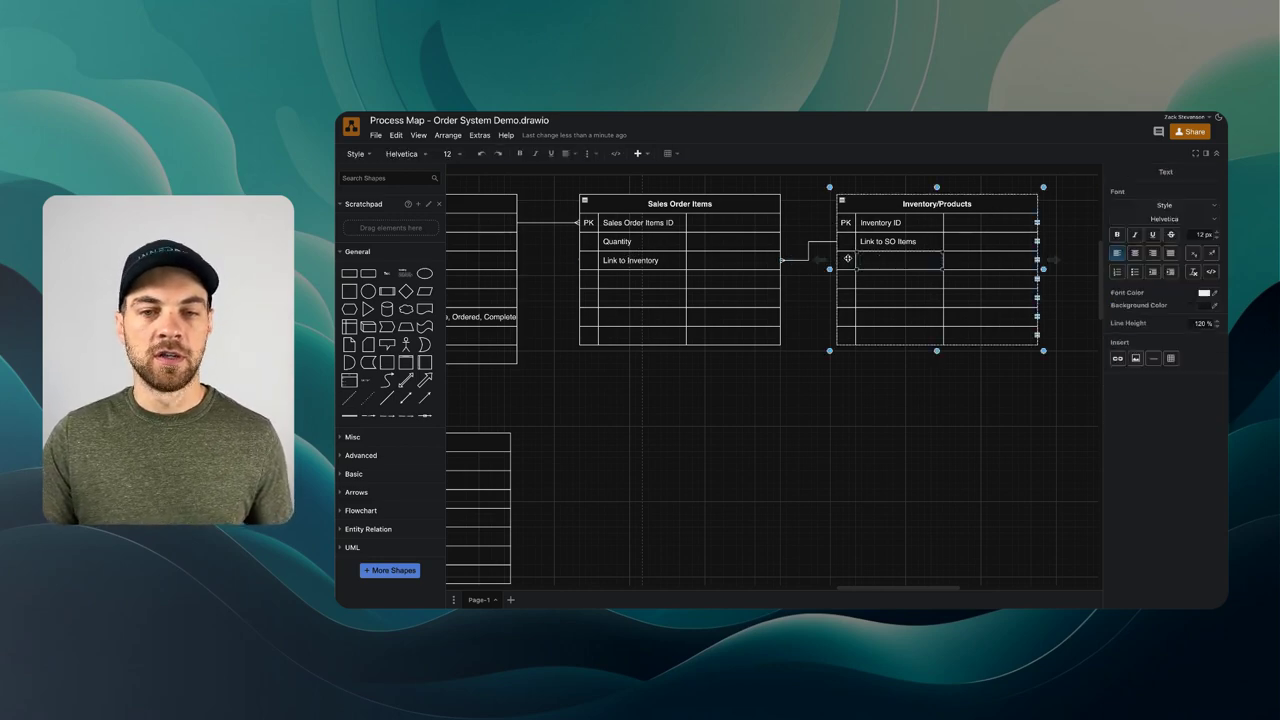
pyautogui.write('FK')
pyautogui.click(907, 262)
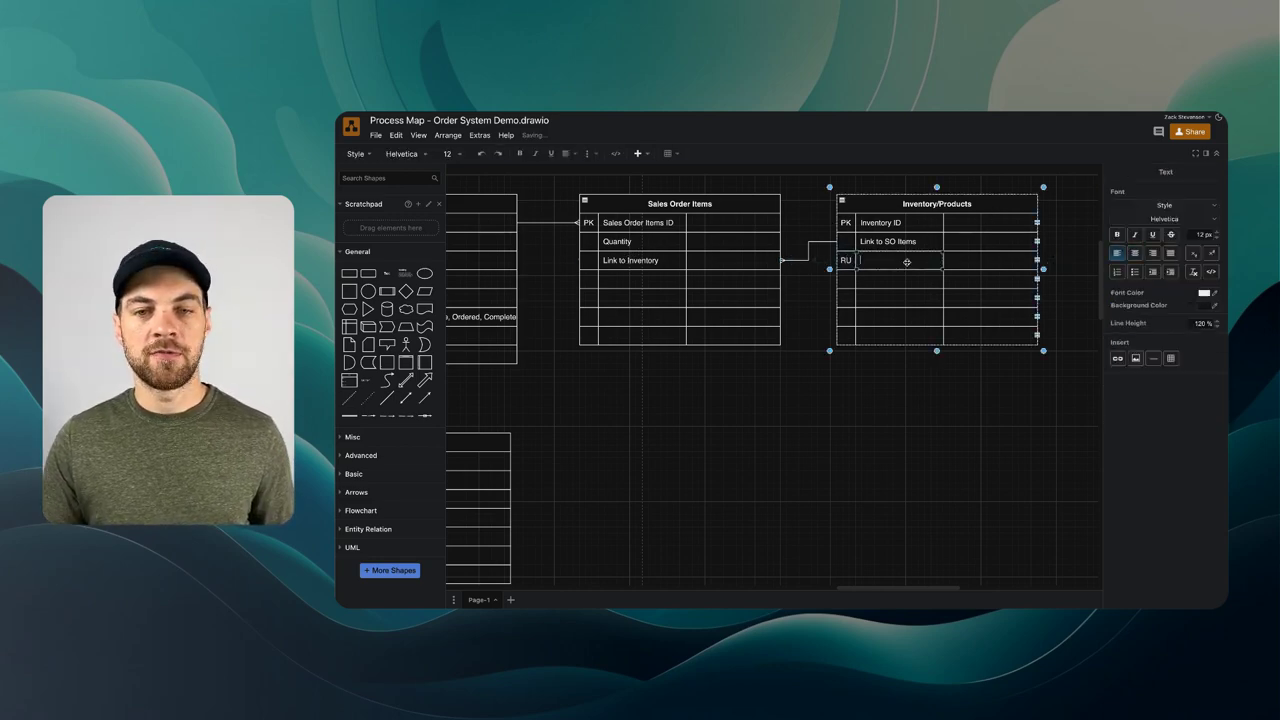
pyautogui.write('Q')
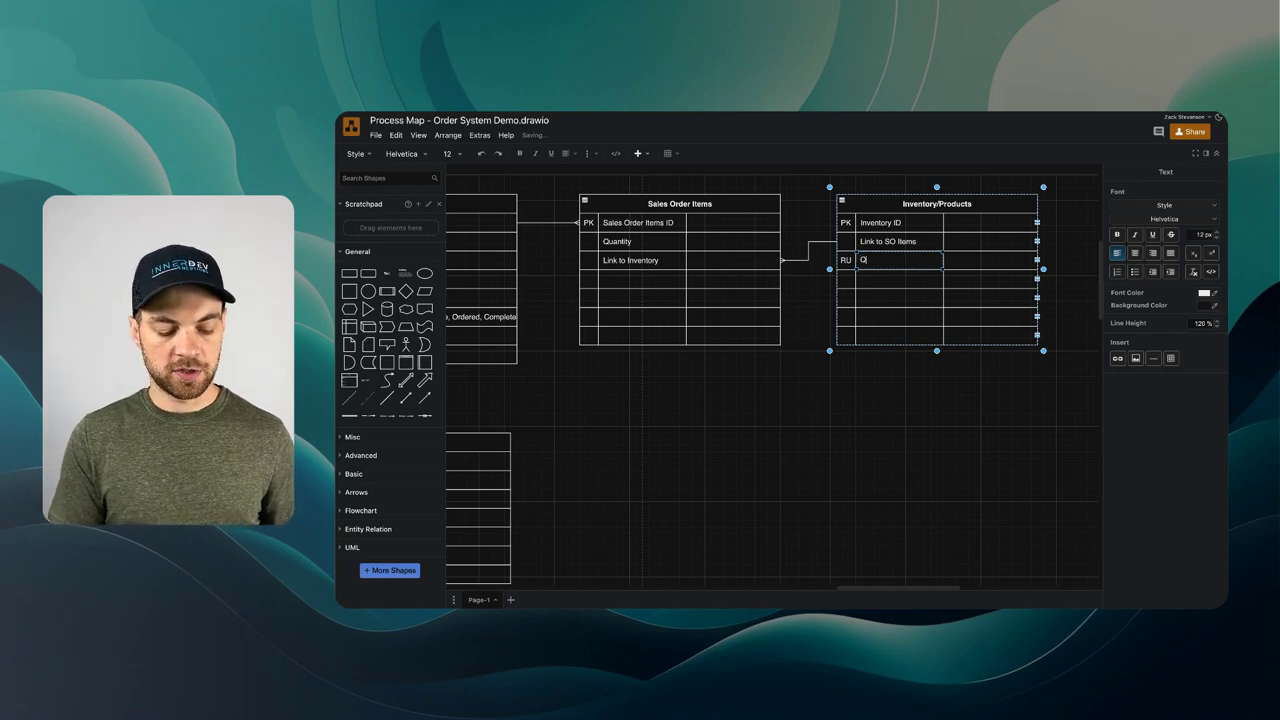
pyautogui.write('uantity Sold')
pyautogui.press('Escape')
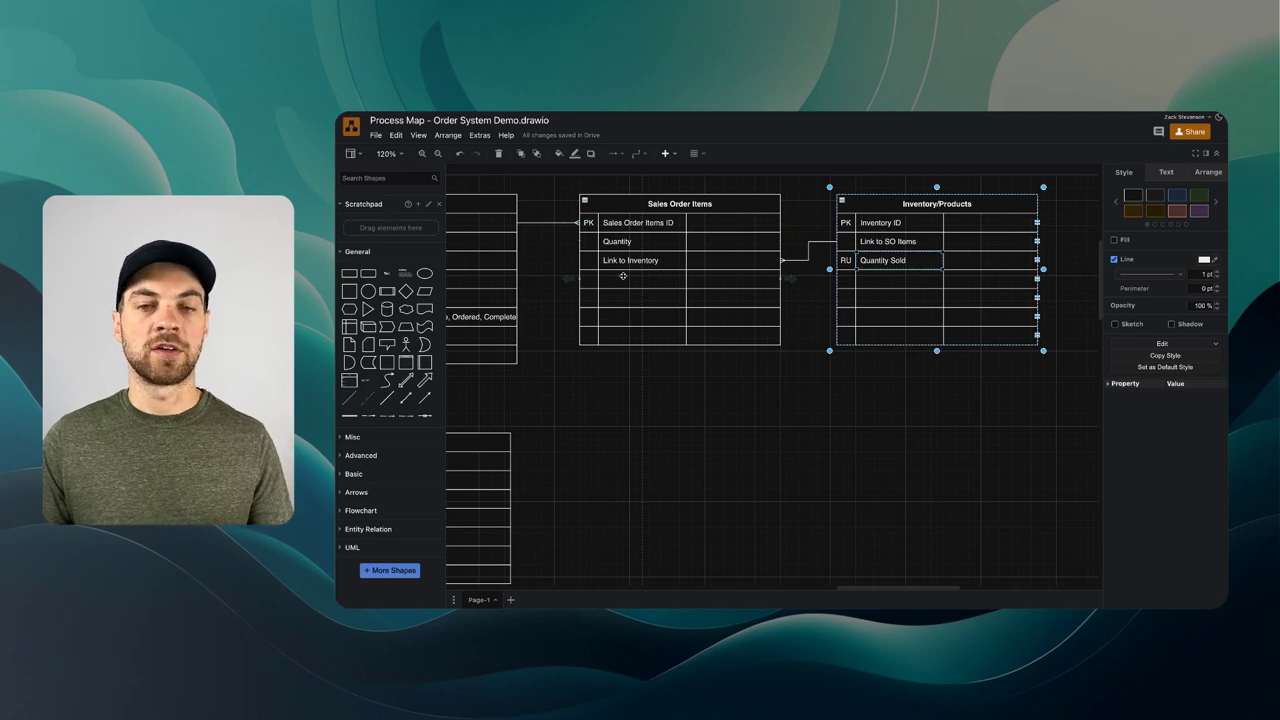
# - Duplicate the Inventory/Products table beside the original, title the copy Inventory Items and rename its primary key field Inventory Items ID
pyautogui.click(790, 279)
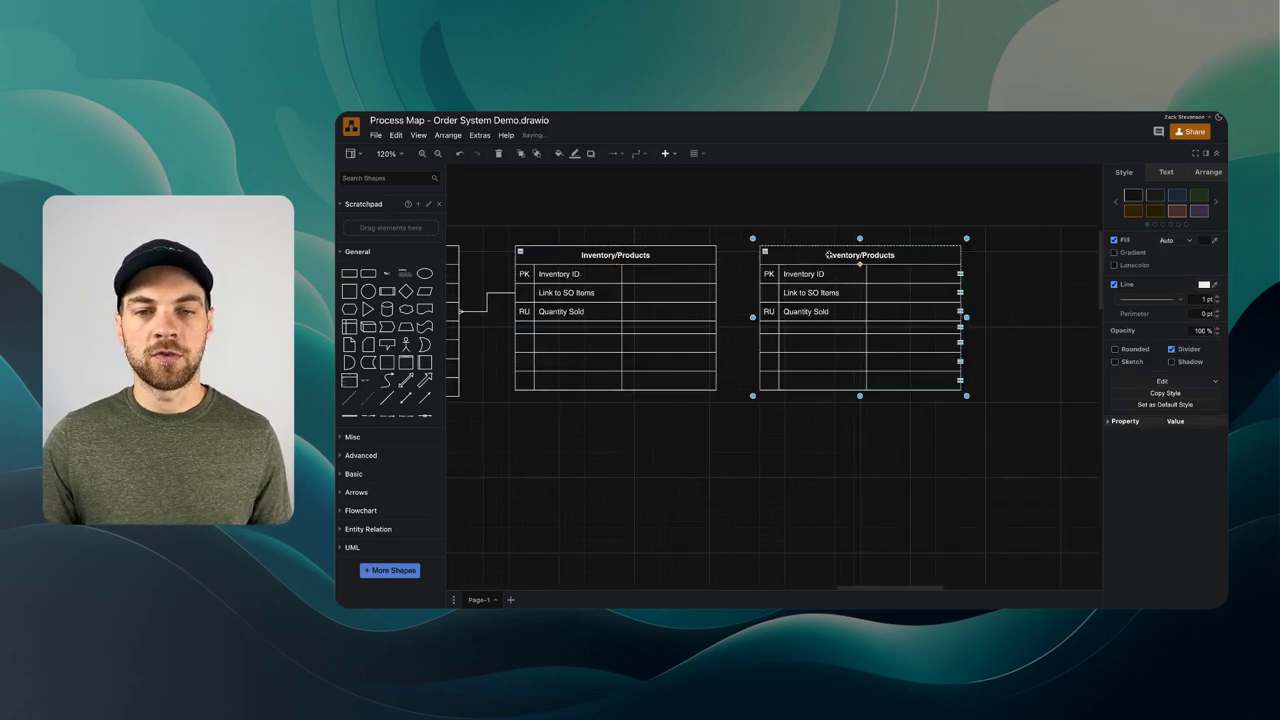
pyautogui.doubleClick(835, 256)
pyautogui.write('Inventory Items')
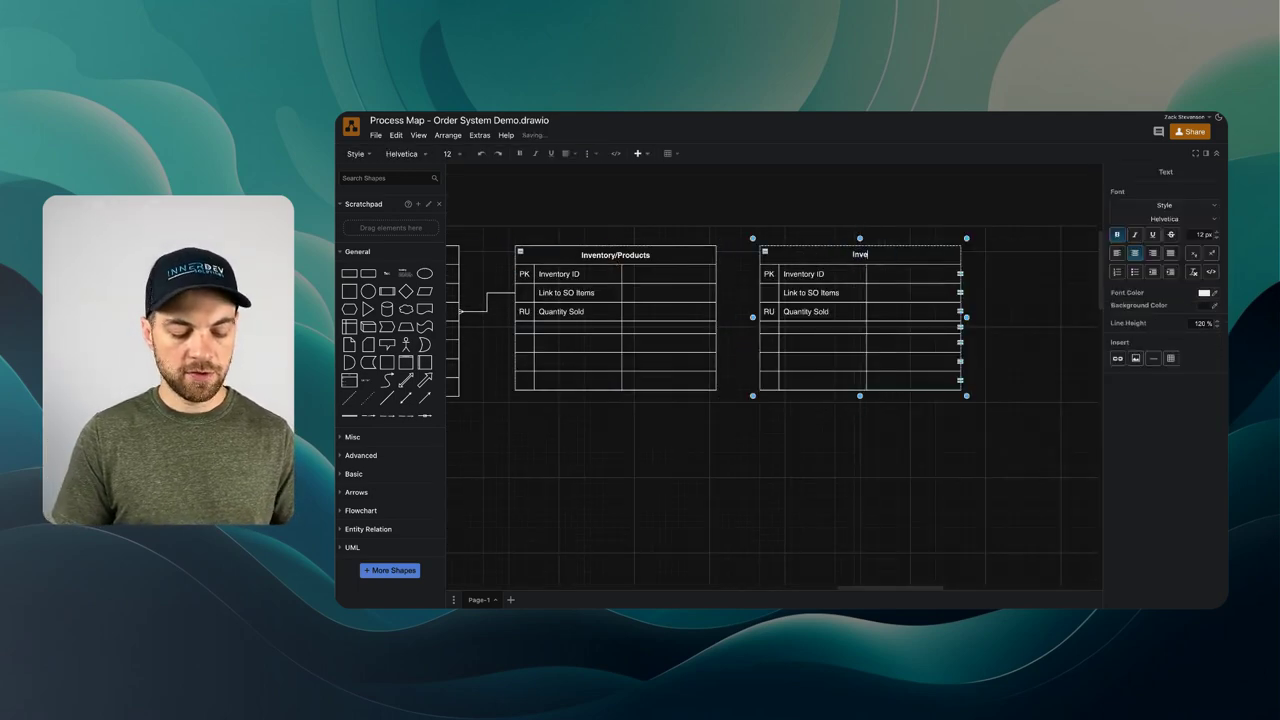
pyautogui.doubleClick(815, 275)
pyautogui.click(817, 277)
pyautogui.write('Items')
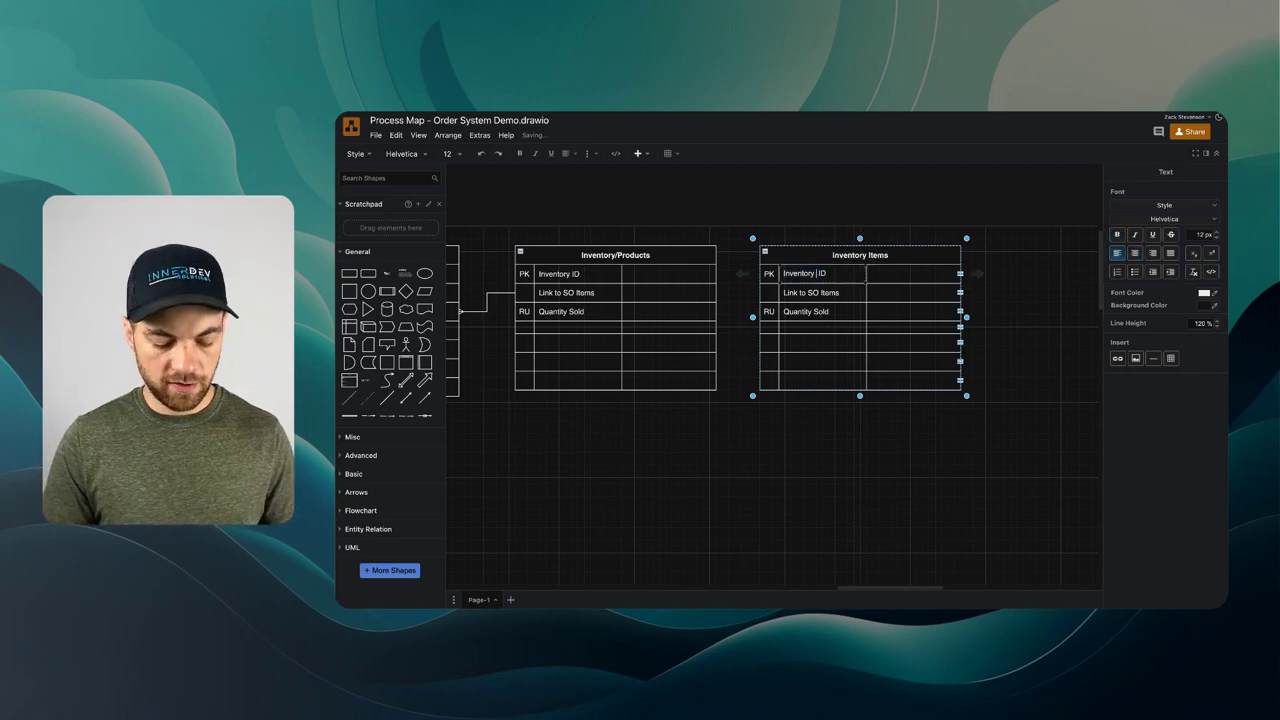
# - Change the copy's second field to Link to Inventory, clear its RU Quantity Sold row and move the table farther from Inventory/Products
pyautogui.doubleClick(849, 292)
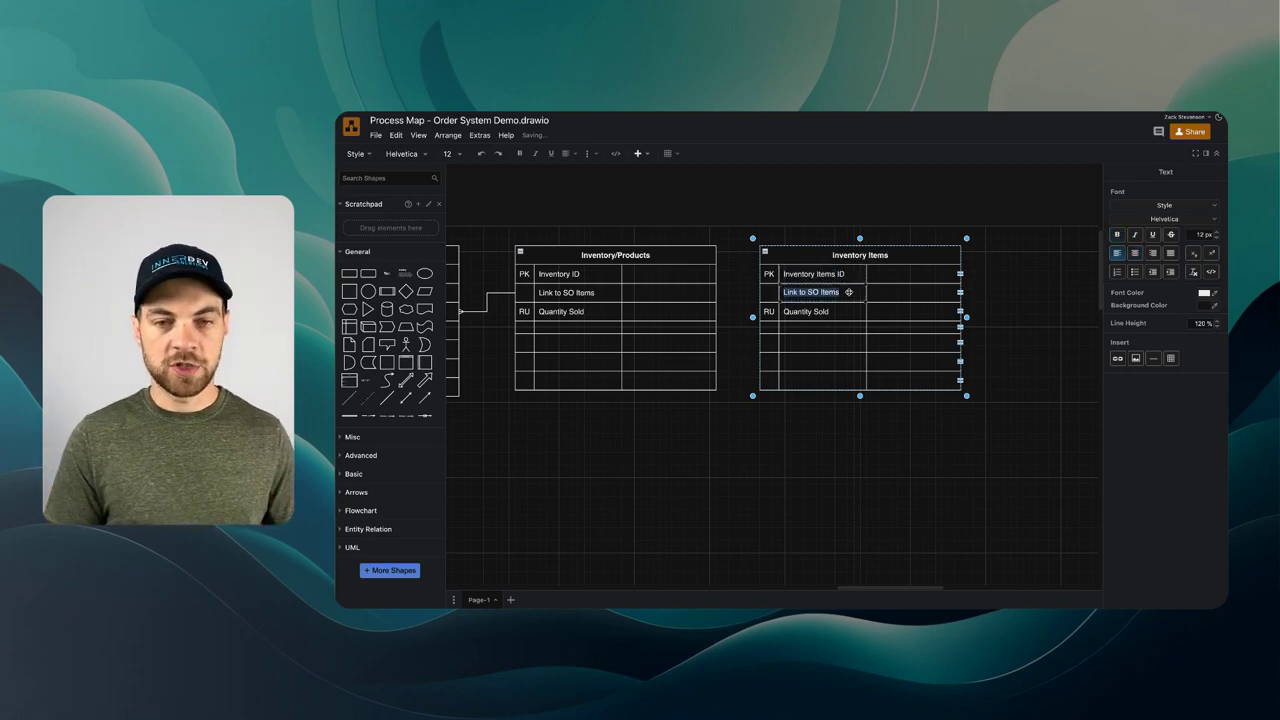
pyautogui.write('Link to Inventory')
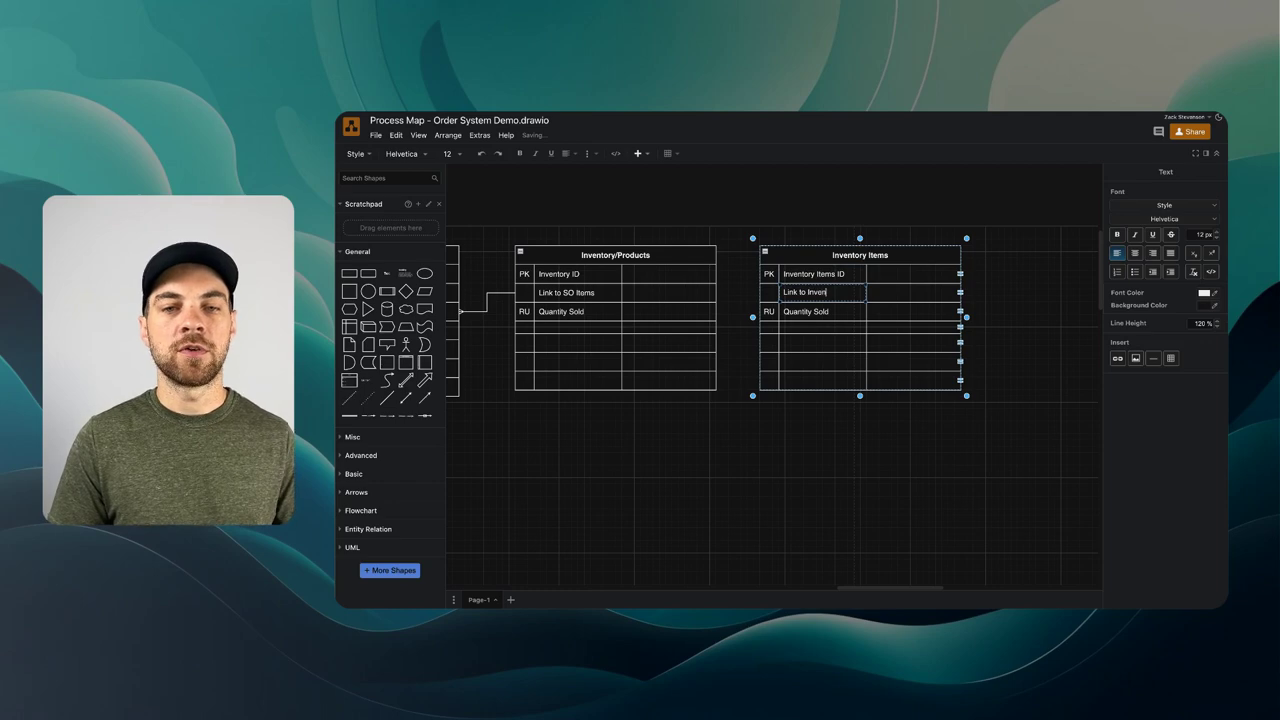
pyautogui.click(778, 314)
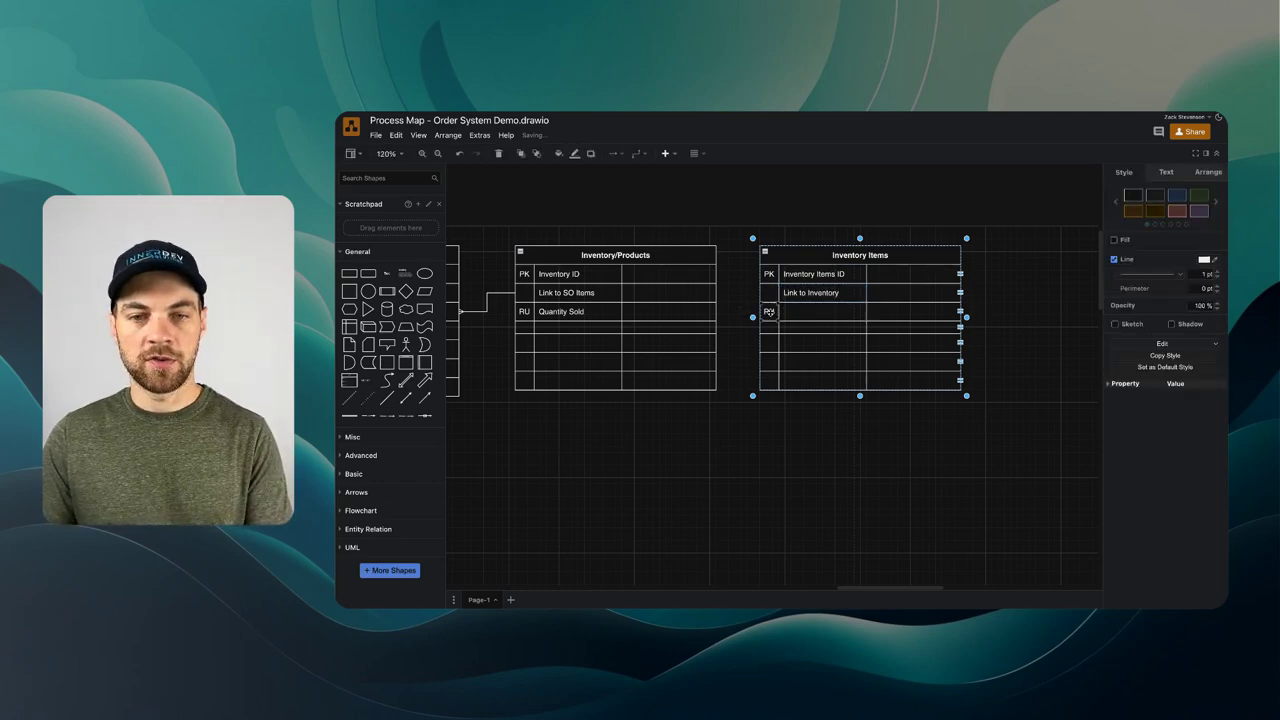
pyautogui.moveTo(778, 314); pyautogui.dragTo(834, 314)
# - Add a Link to Inventory Items field in the fifth row of the Inventory/Products table
pyautogui.click(583, 329)
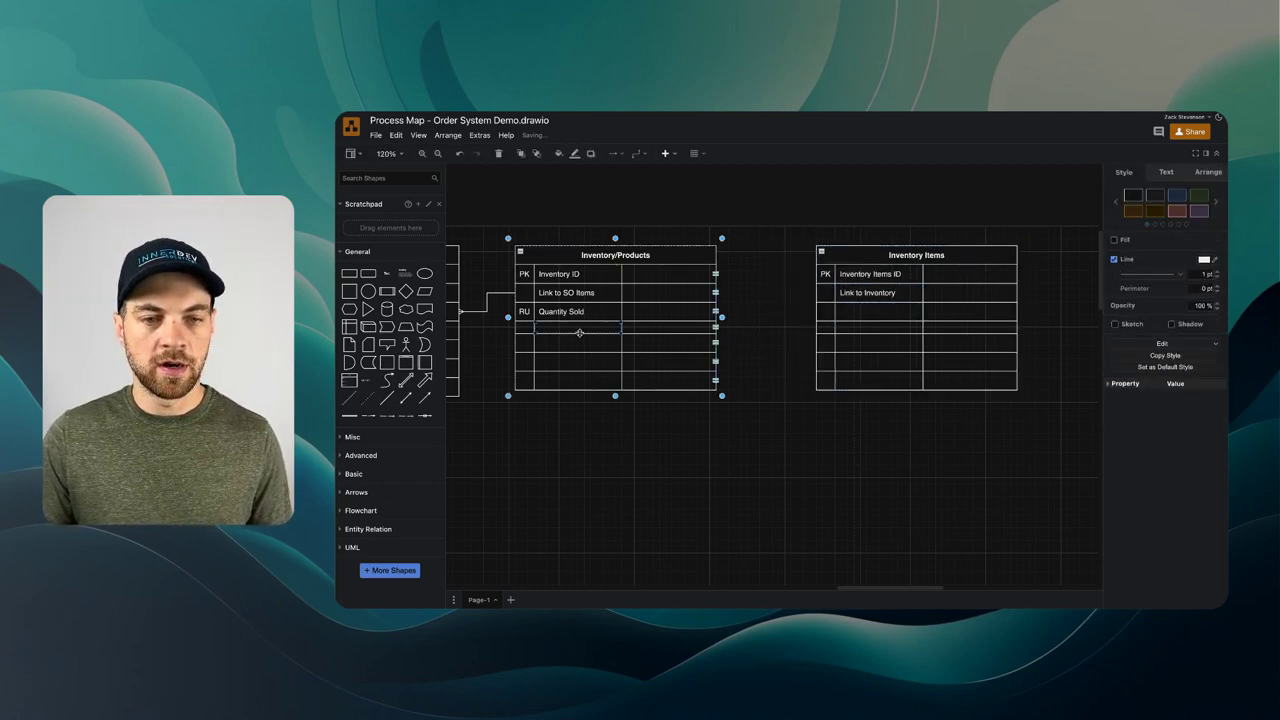
pyautogui.click(608, 349)
pyautogui.write('Lin')
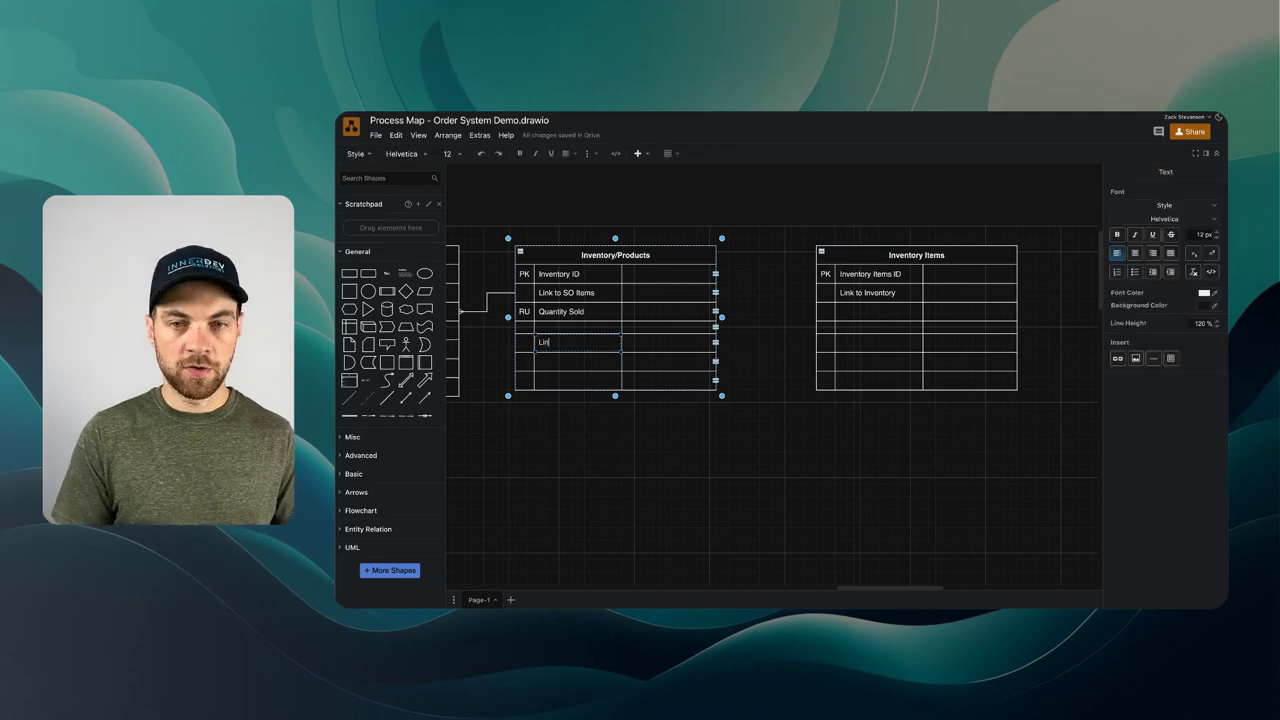
pyautogui.write('k to Inventory Items')
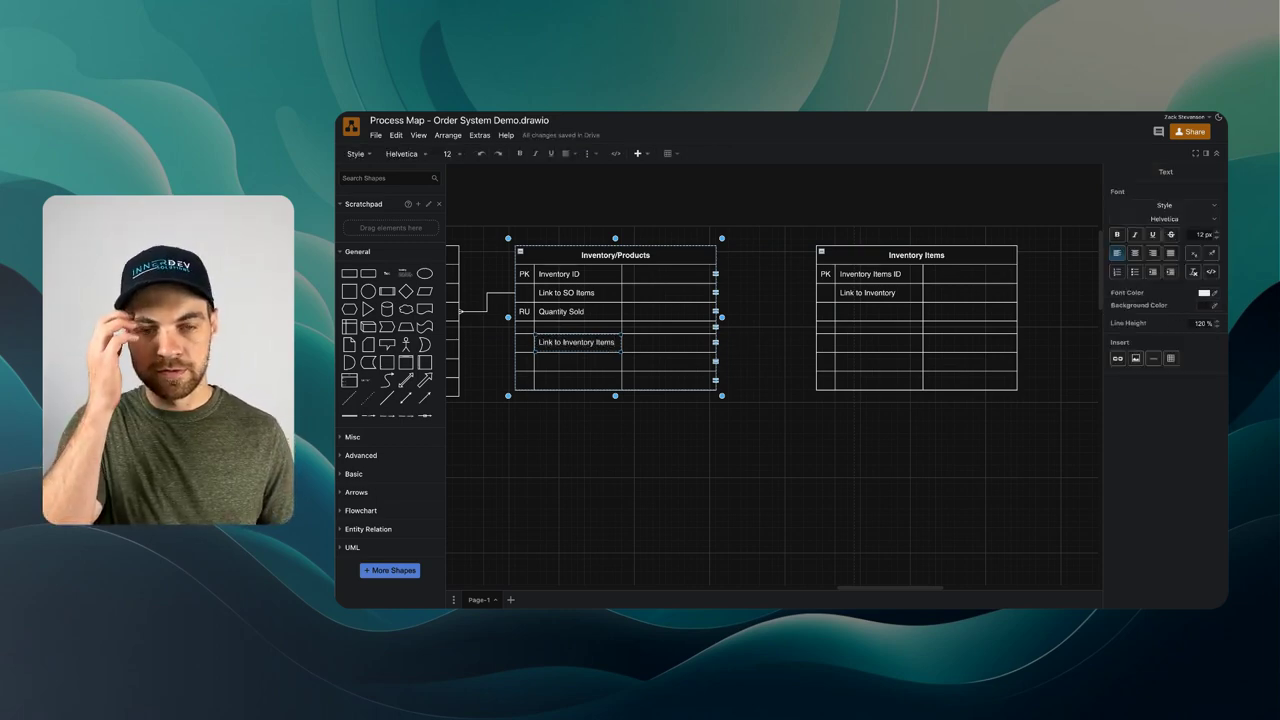
pyautogui.press('Tab')
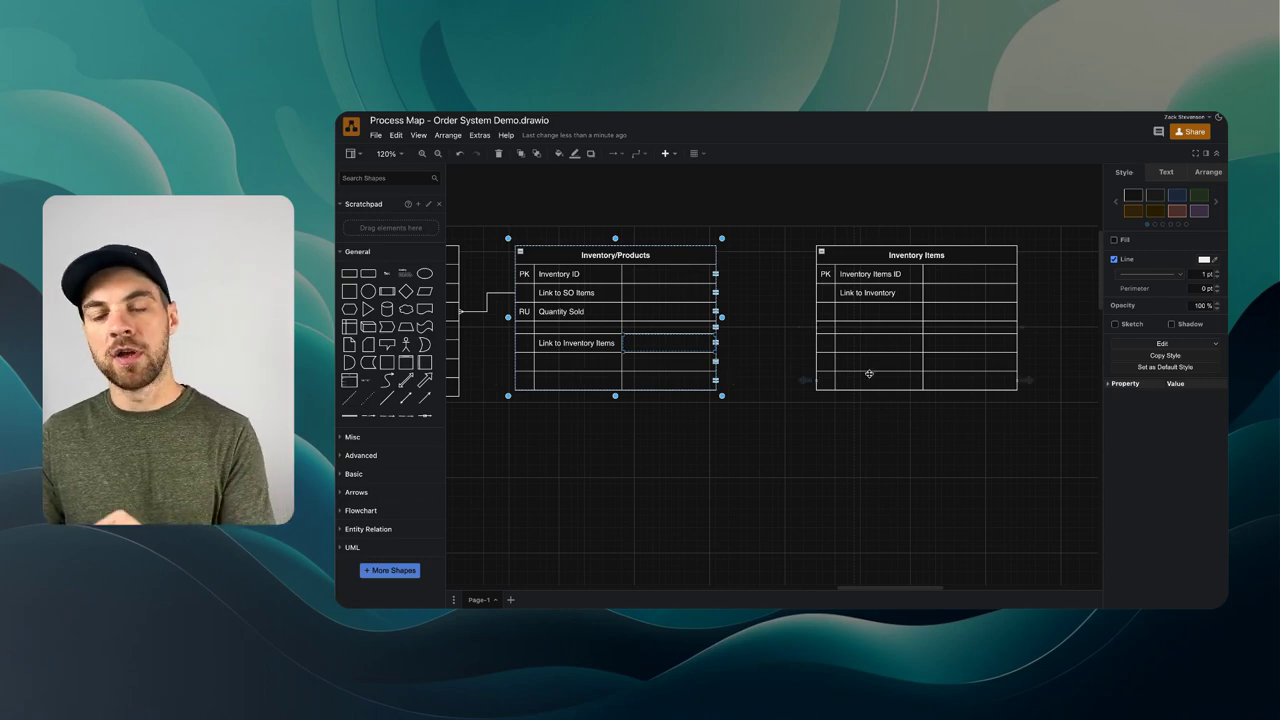
# - Extend the Inventory Items table's title to Inventory Items/Parts and move the table slightly closer to Inventory/Products
pyautogui.click(957, 257)
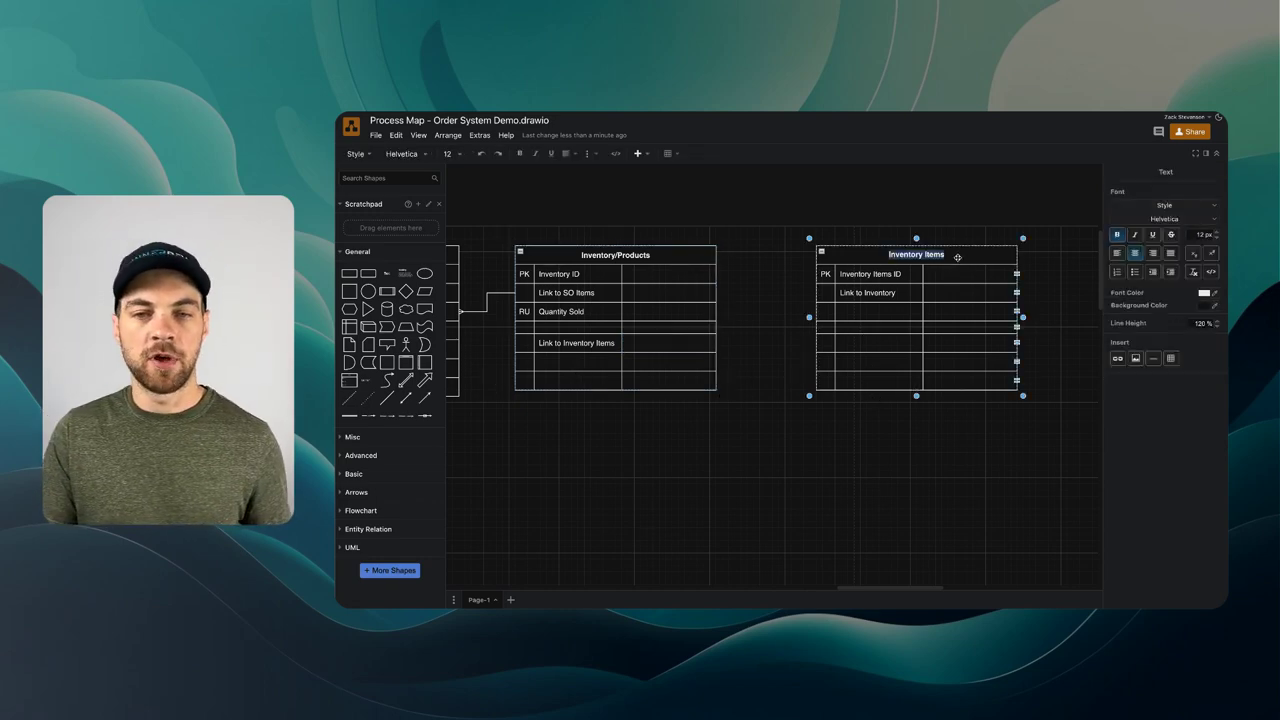
pyautogui.doubleClick(955, 257)
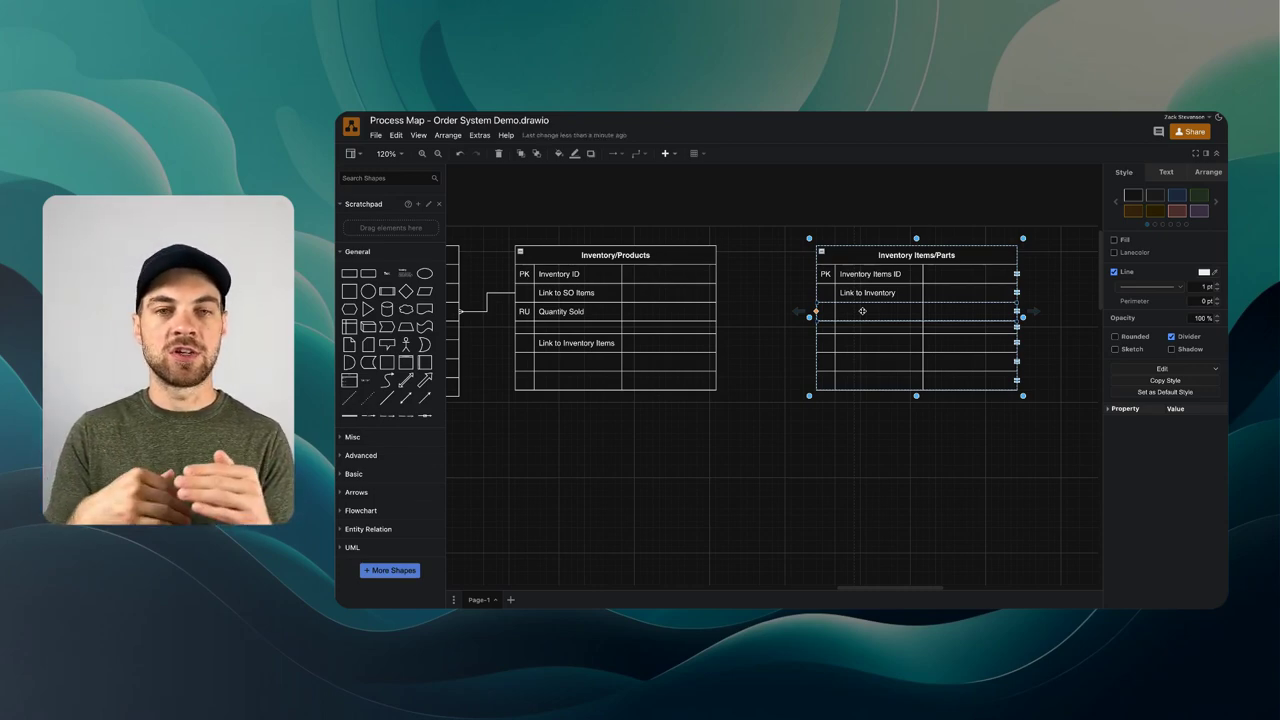
pyautogui.moveTo(862, 311); pyautogui.dragTo(843, 311)
# - Connect the Link to Inventory Items row to the Link to Inventory row, with a crow's-foot marker at the Link to Inventory end
pyautogui.click(700, 343)
pyautogui.moveTo(716, 343); pyautogui.dragTo(796, 293)
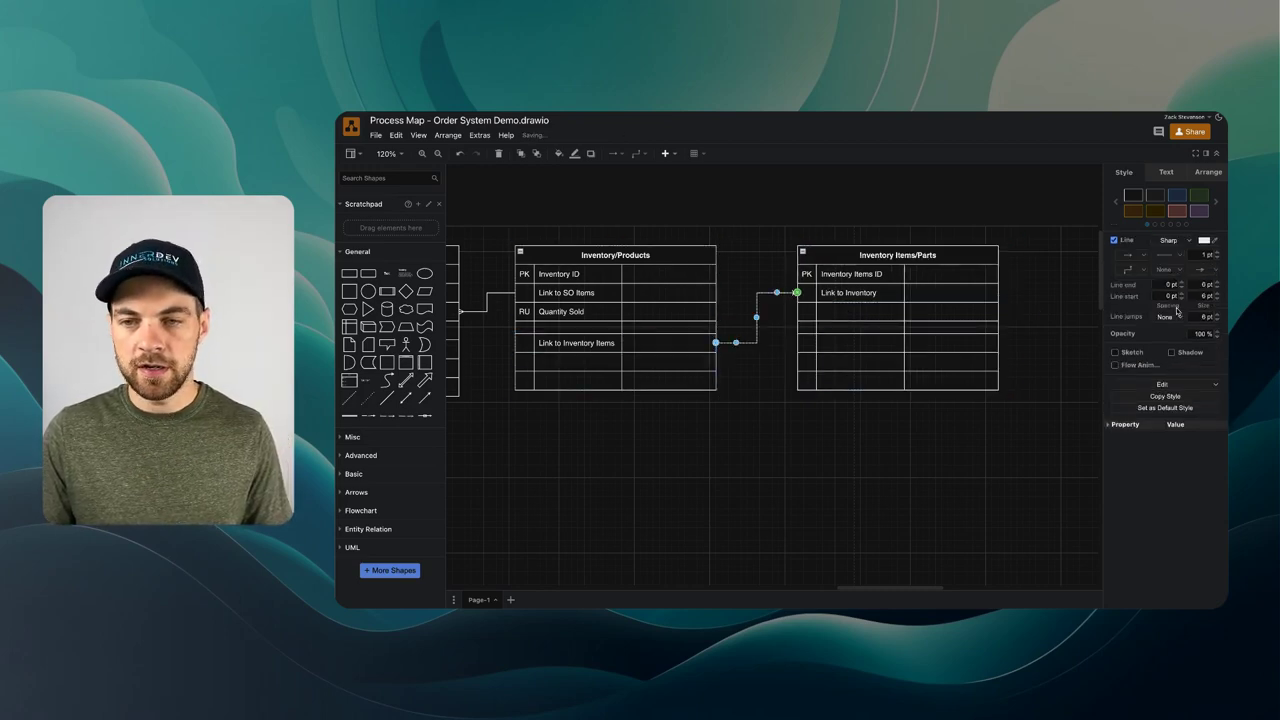
pyautogui.click(1209, 271)
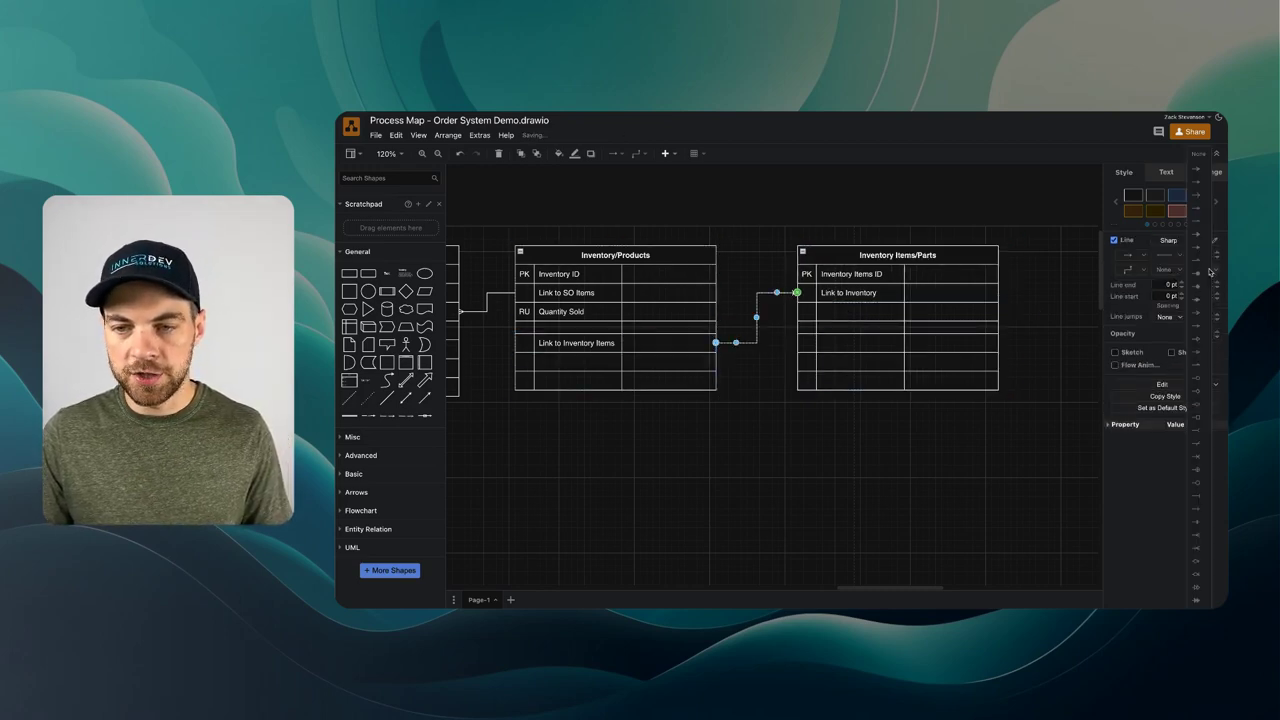
pyautogui.click(1199, 537)
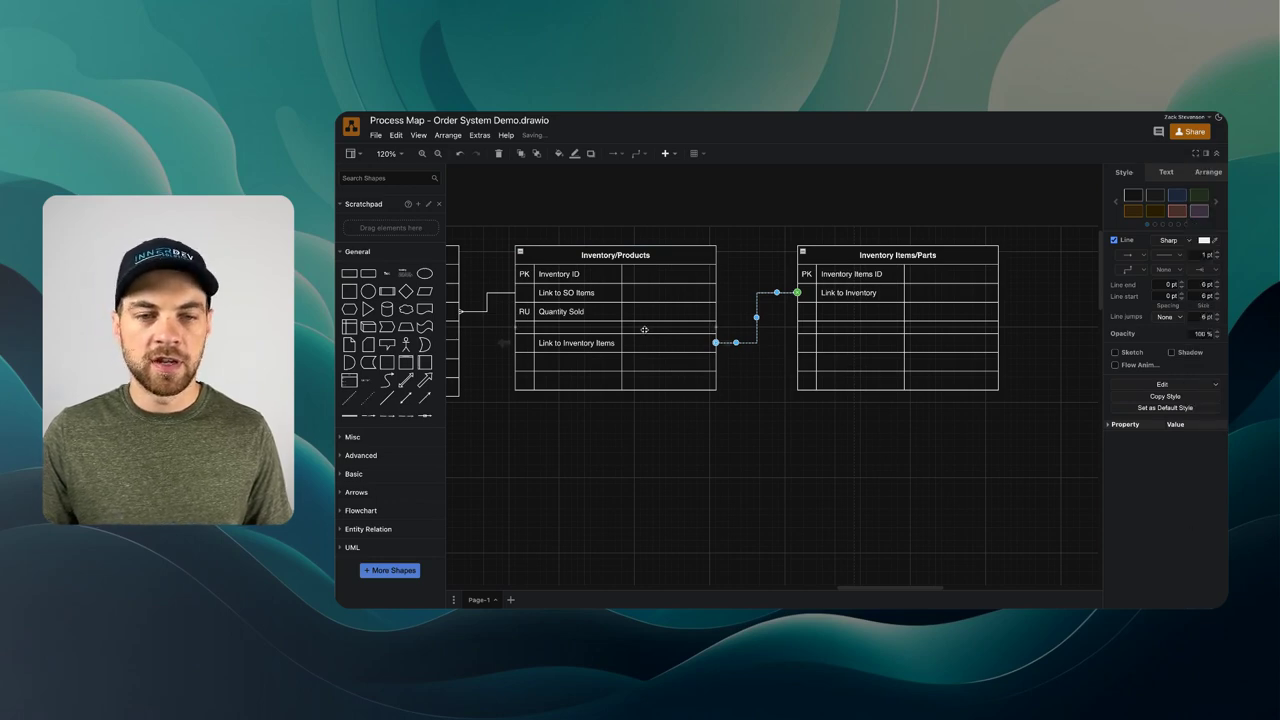
pyautogui.click(622, 293)
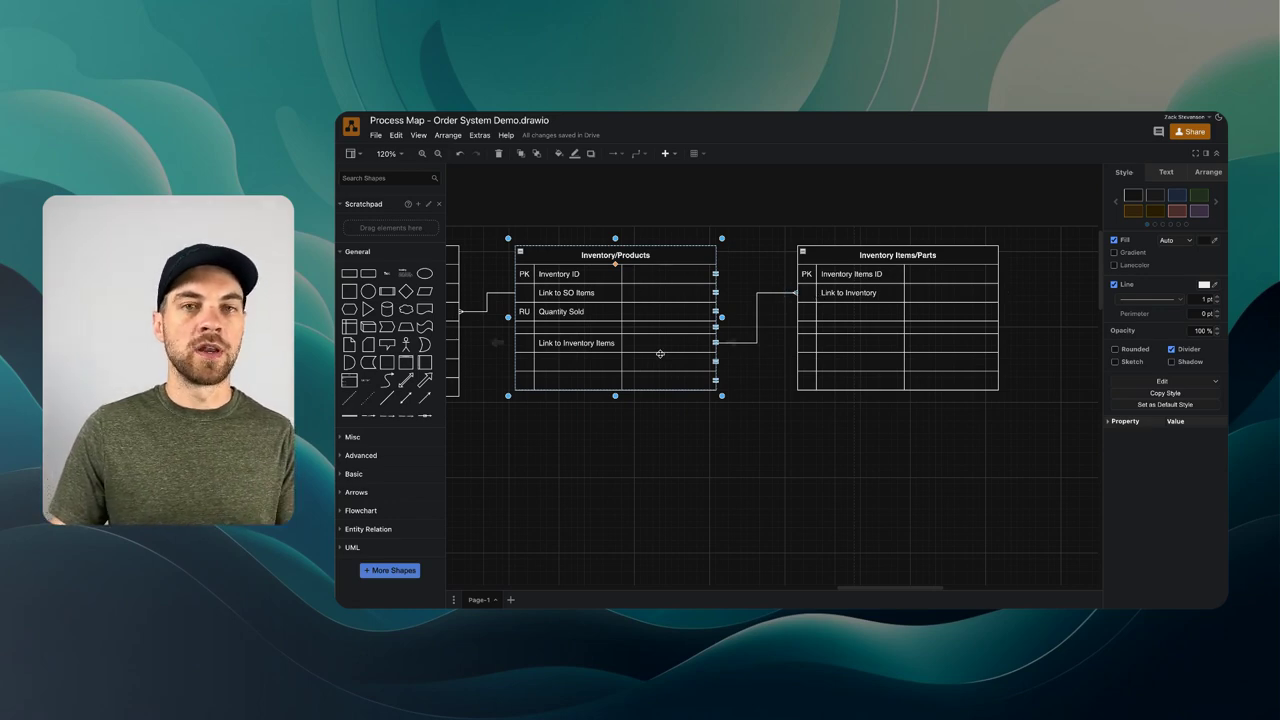
# - Add a # of Parts Required field below Link to Inventory in the Inventory Items/Parts table
pyautogui.doubleClick(853, 316)
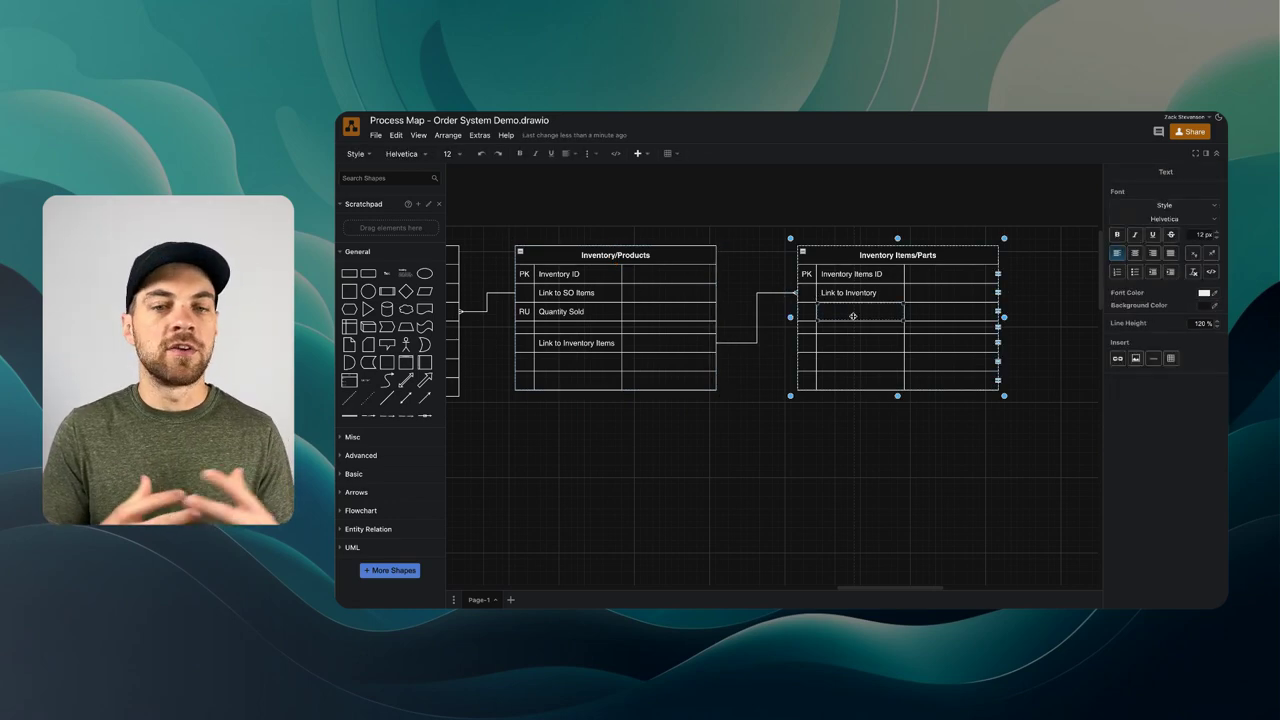
pyautogui.write('P')
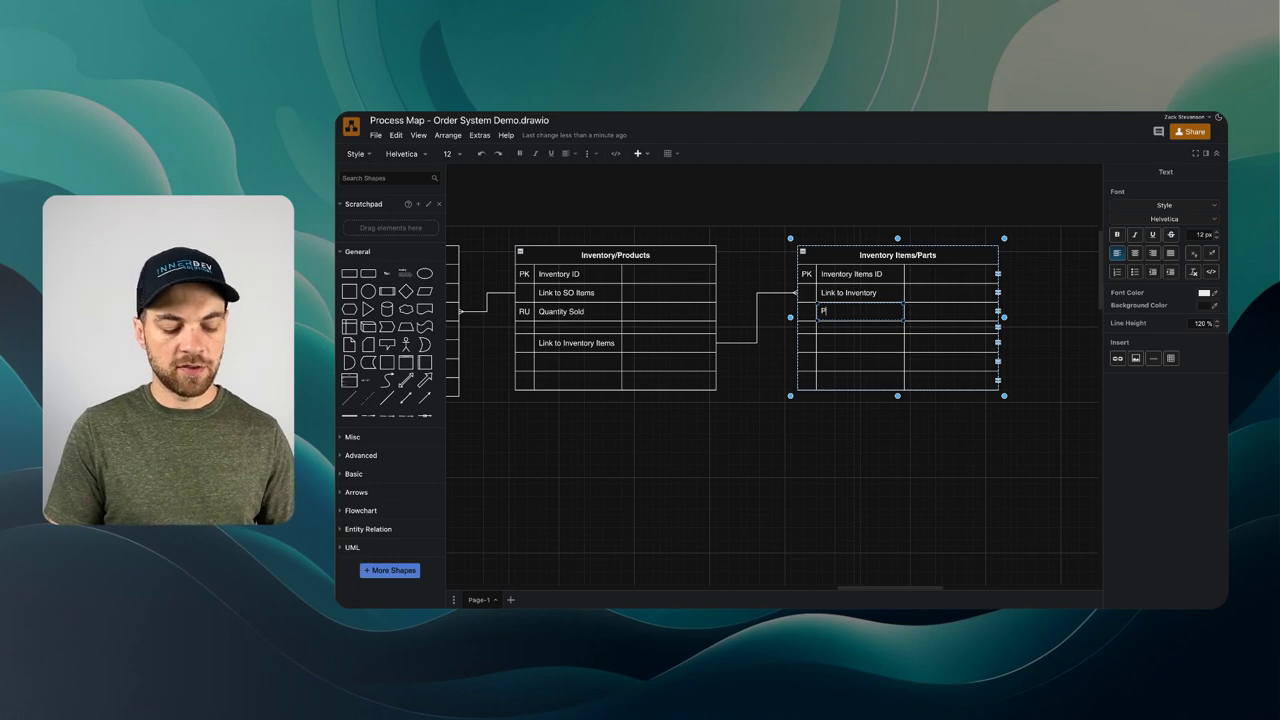
pyautogui.write('arts Re')
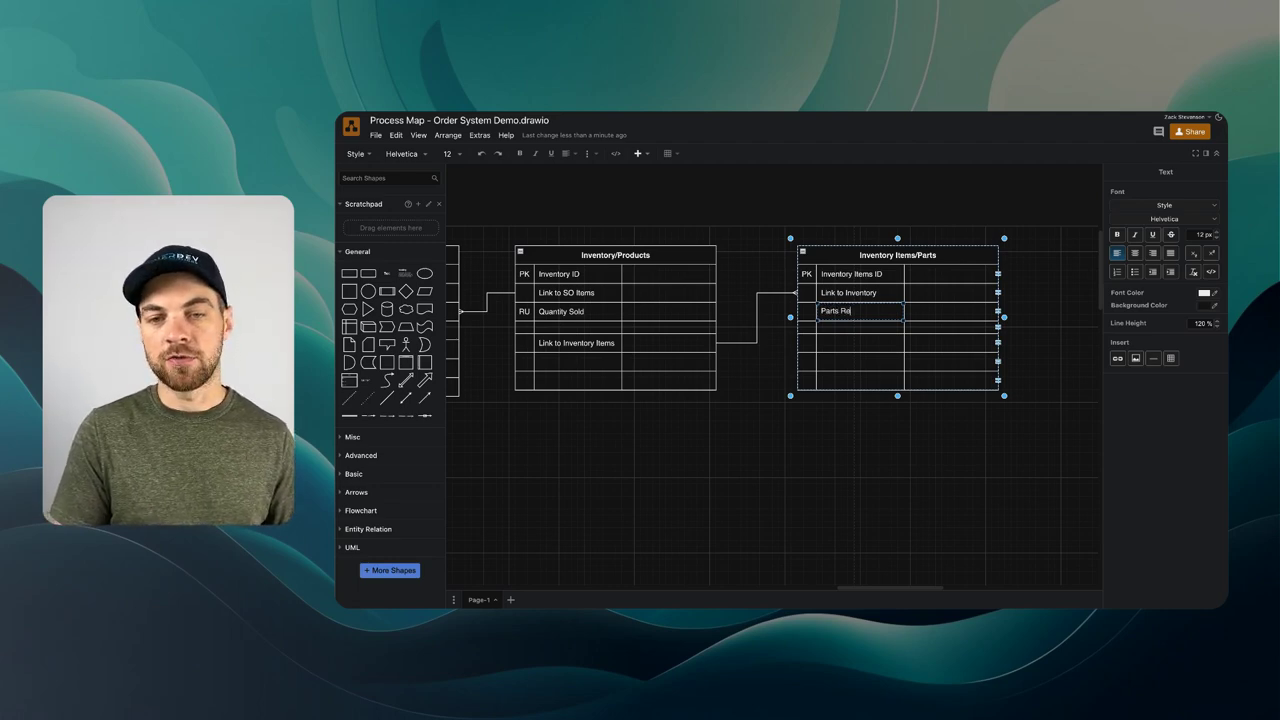
pyautogui.write('quired')
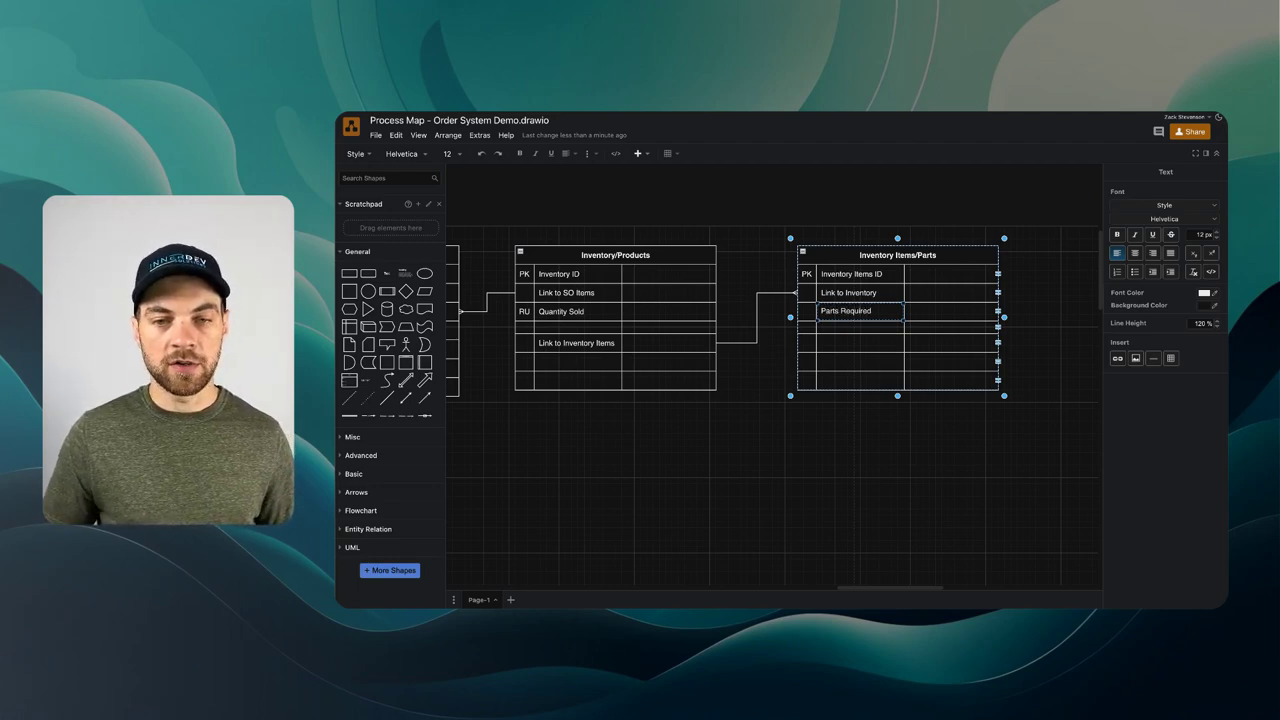
pyautogui.write('# of')
pyautogui.click(929, 309)
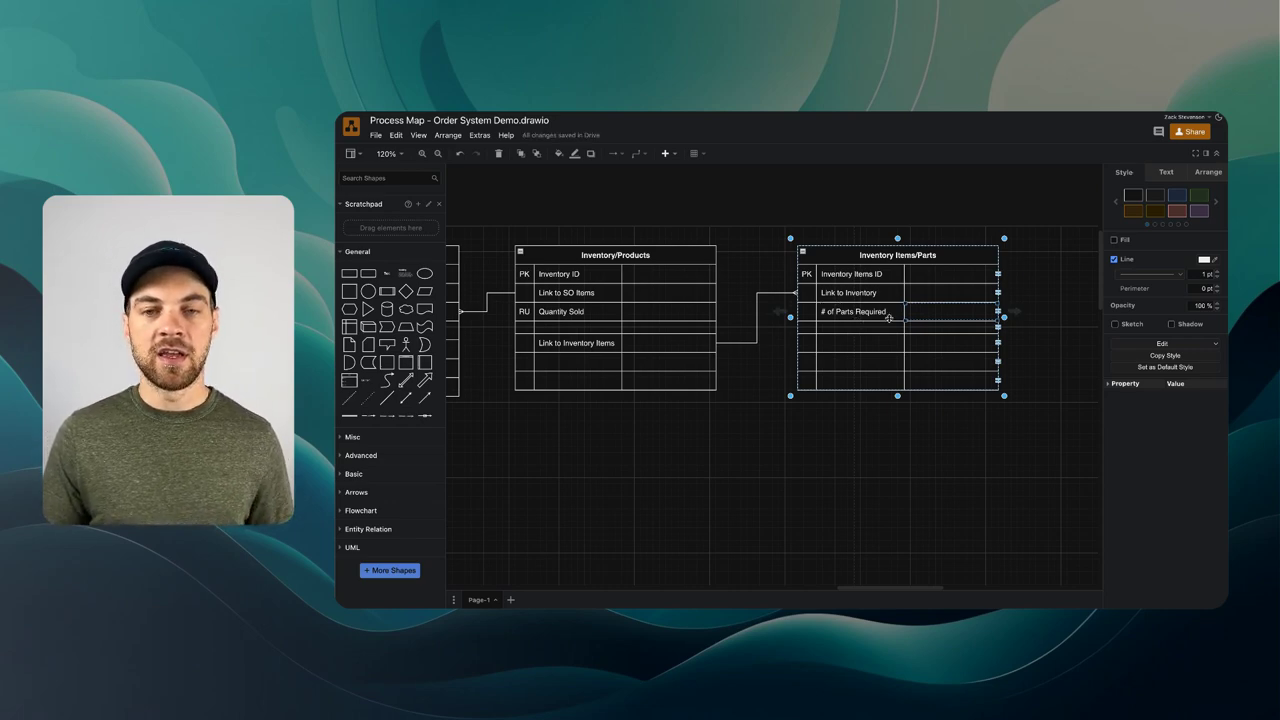
# - Place a copy of the Sales Order table below the inventory tables, titled Parts Stock with the primary key field Parts Stock ID
pyautogui.hscroll(-2, 889, 318)
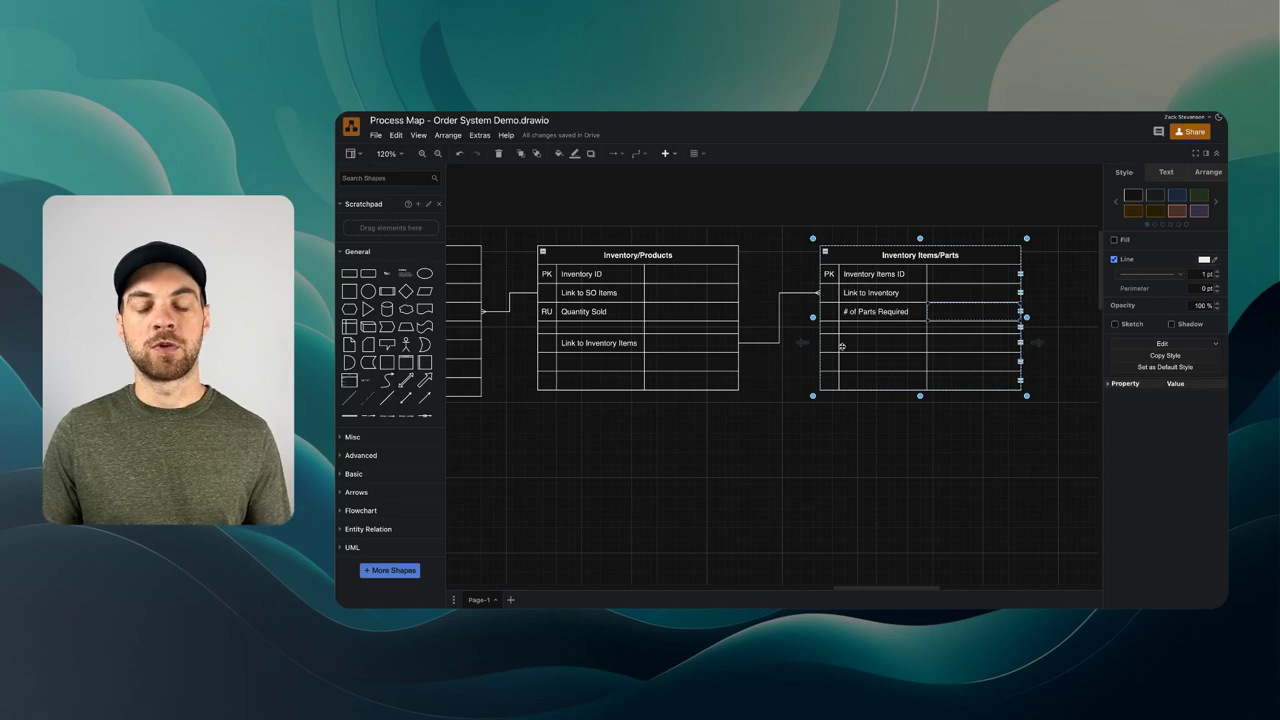
pyautogui.hscroll(2, 842, 346)
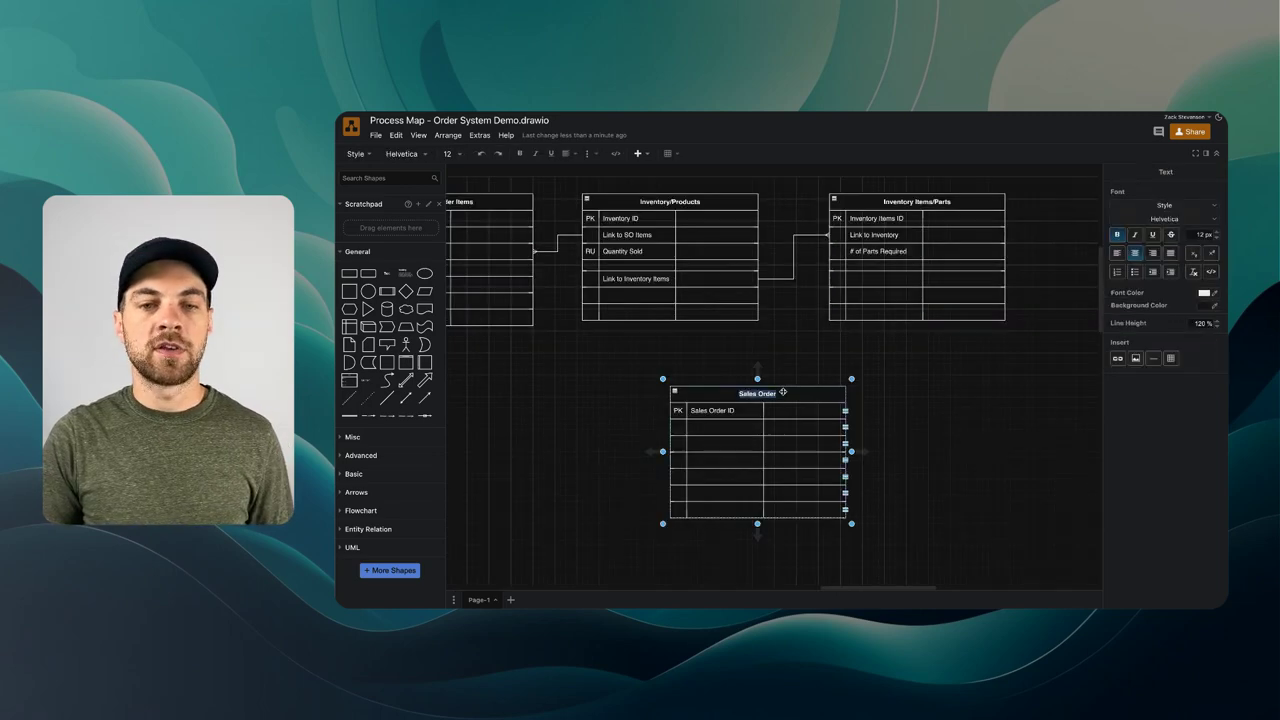
pyautogui.write('Parts Stock')
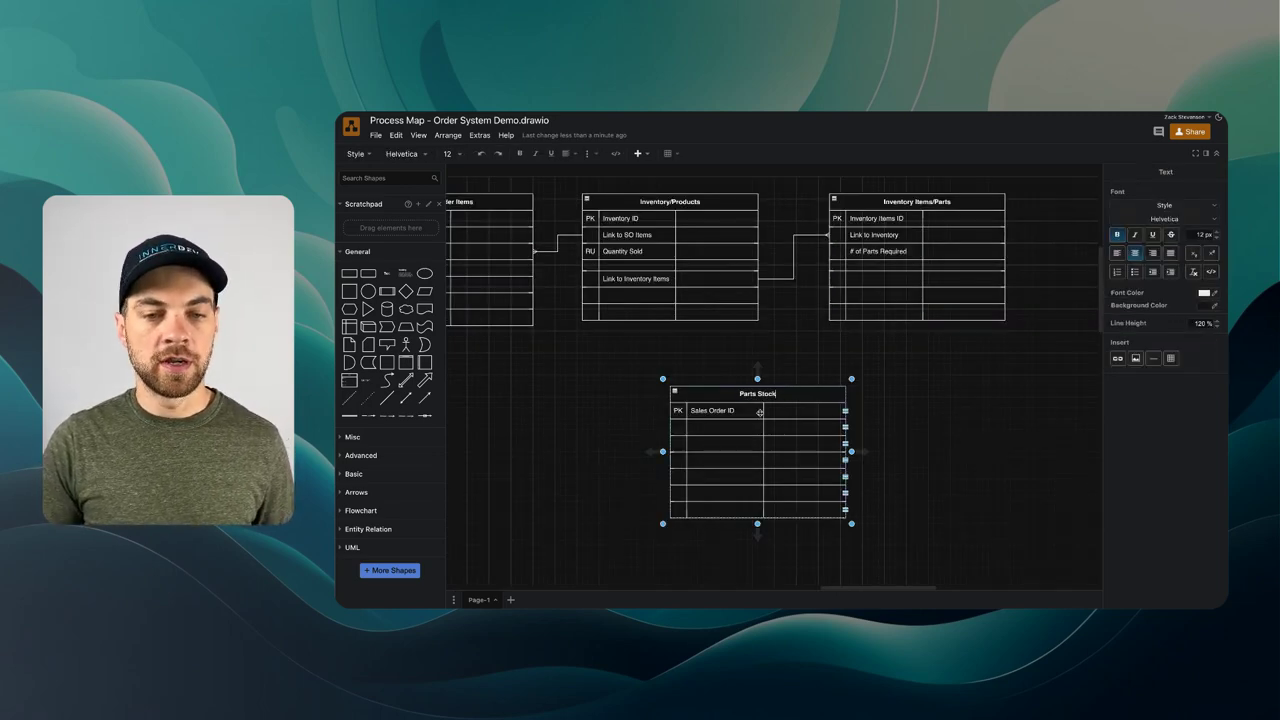
pyautogui.doubleClick(704, 413)
pyautogui.write('Parts Stock')
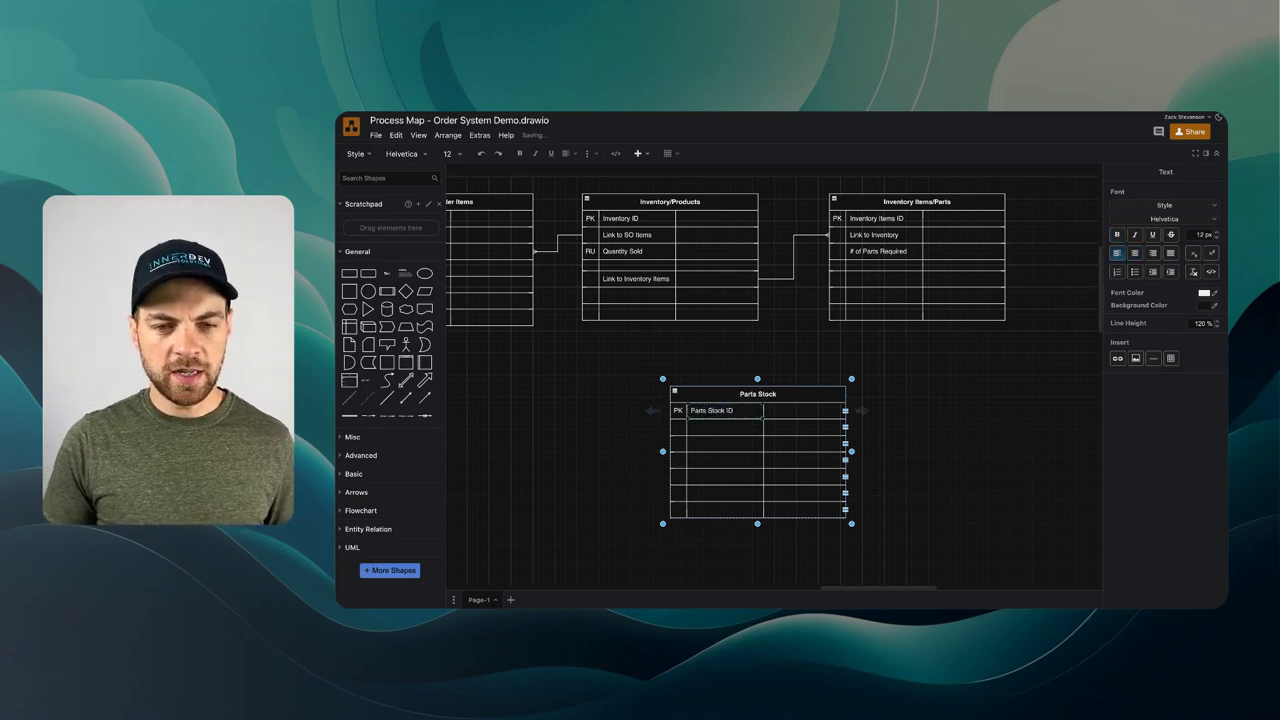
pyautogui.click(768, 435)
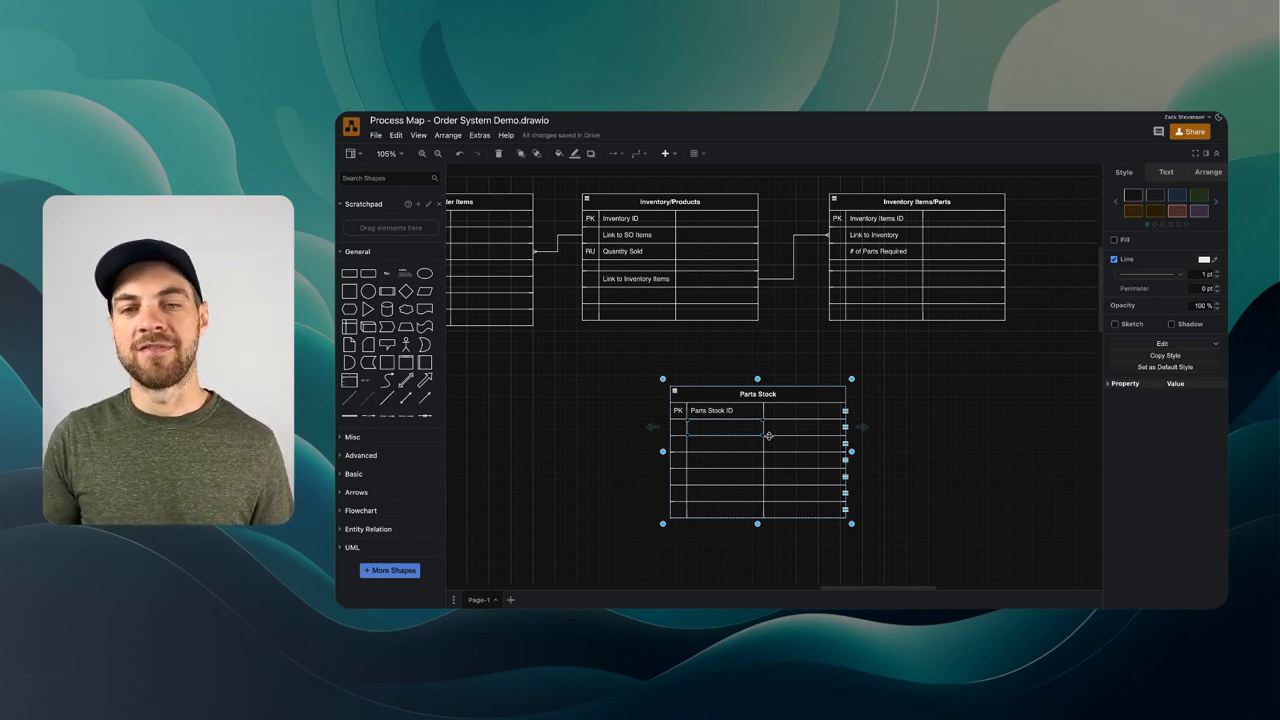
pyautogui.hscroll(-3, 768, 435)
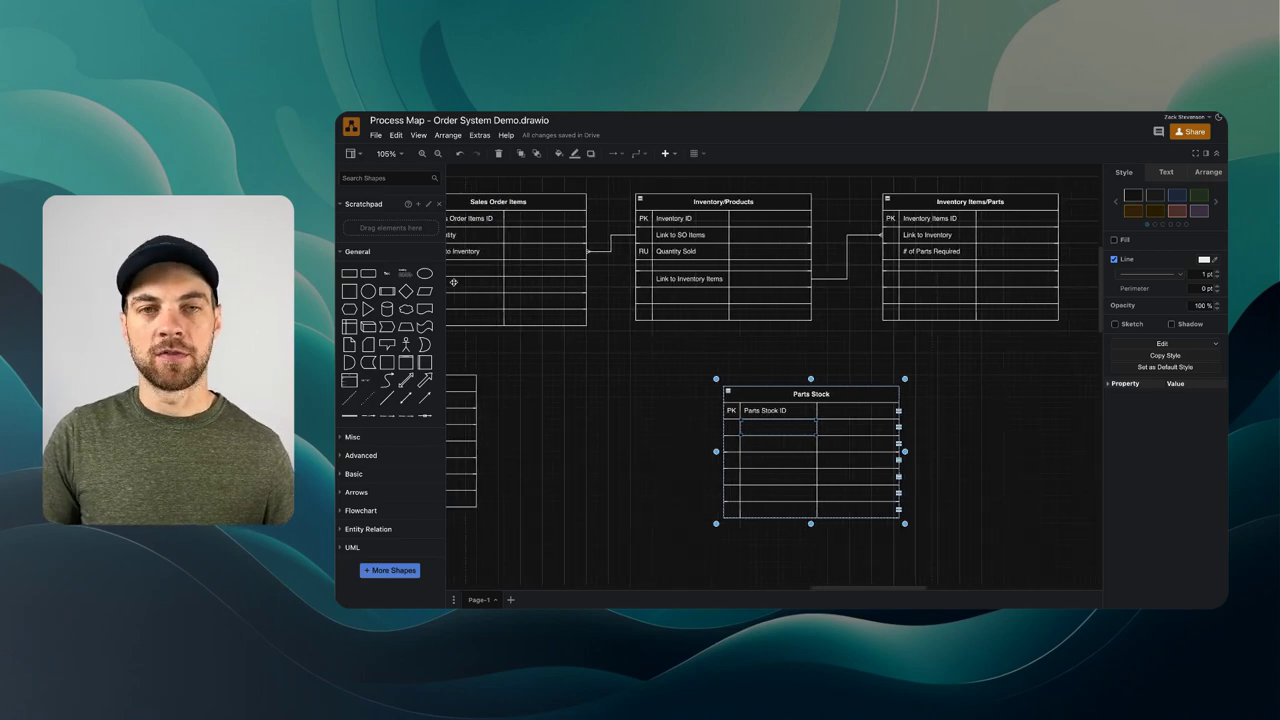
pyautogui.hscroll(6, 485, 318)
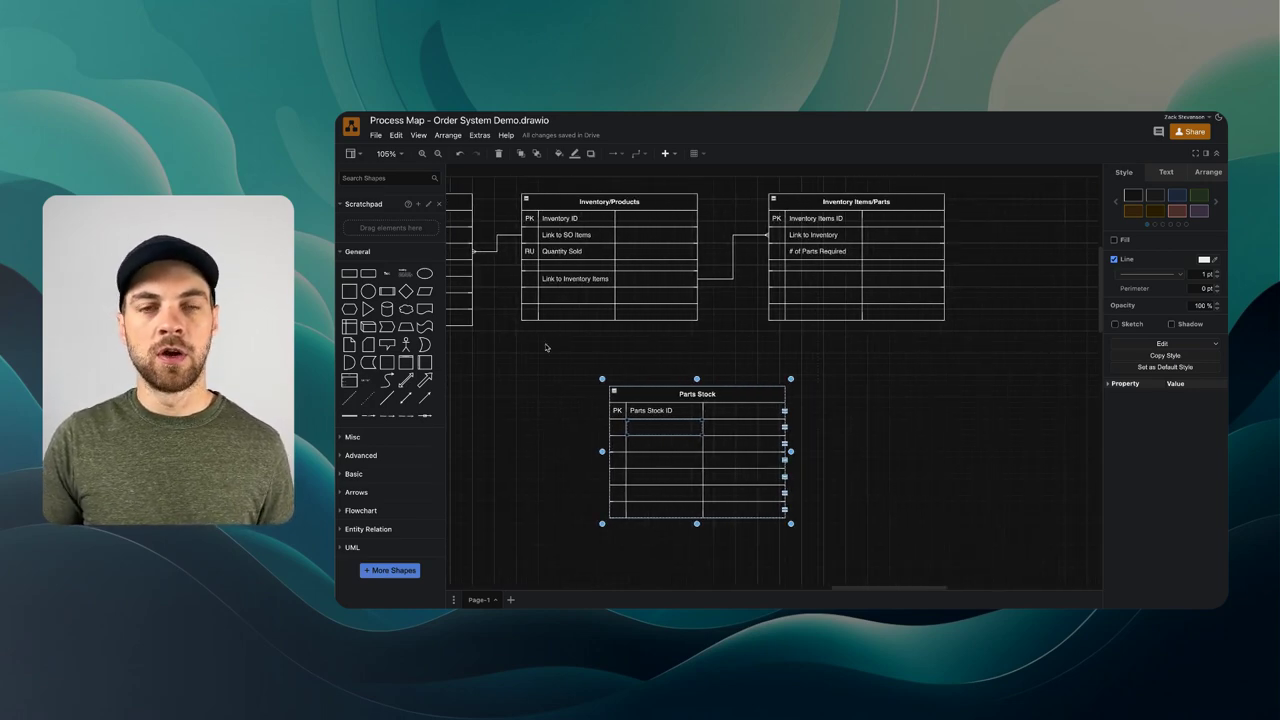
pyautogui.hscroll(-7, 583, 237)
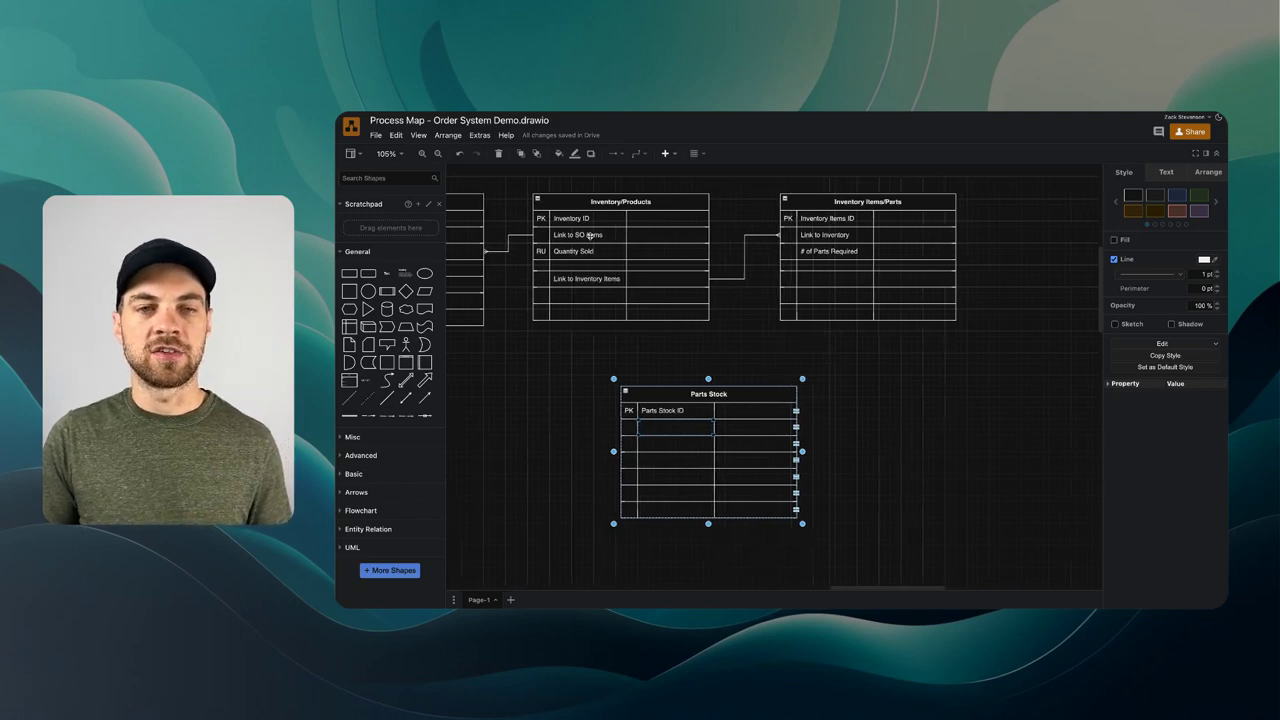
pyautogui.hscroll(4, 600, 370)
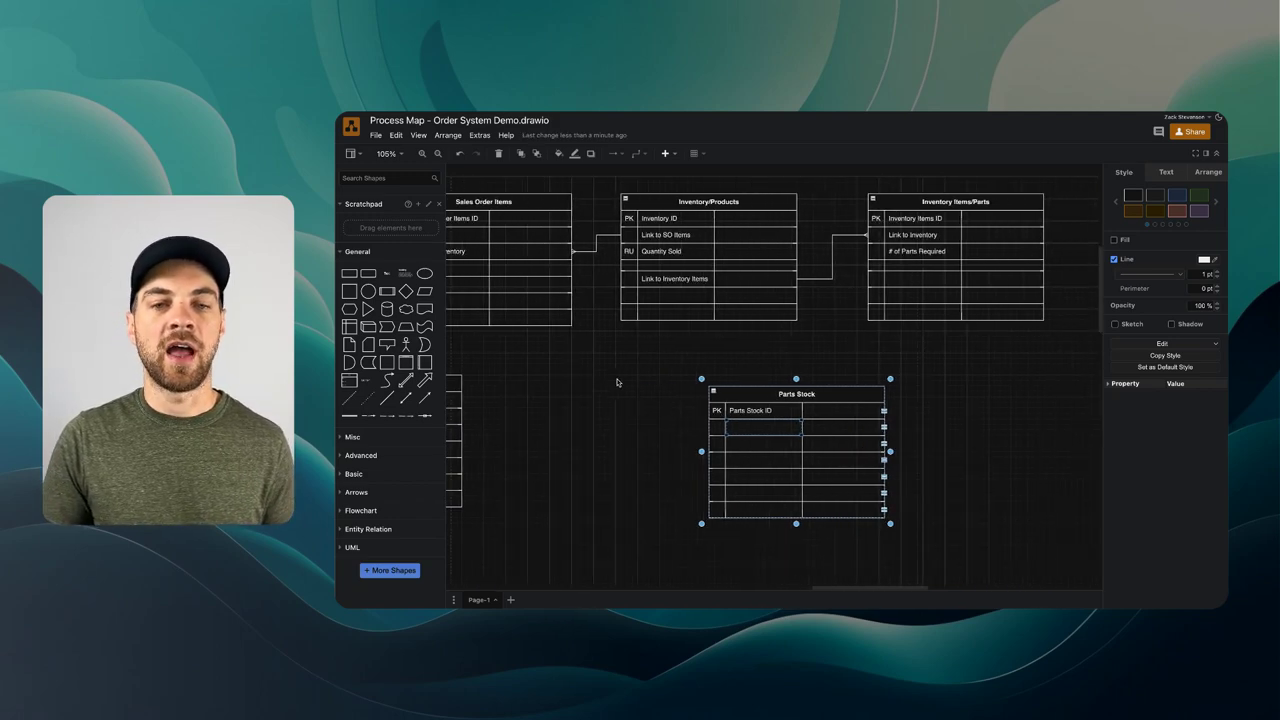
pyautogui.hscroll(5, 567, 388)
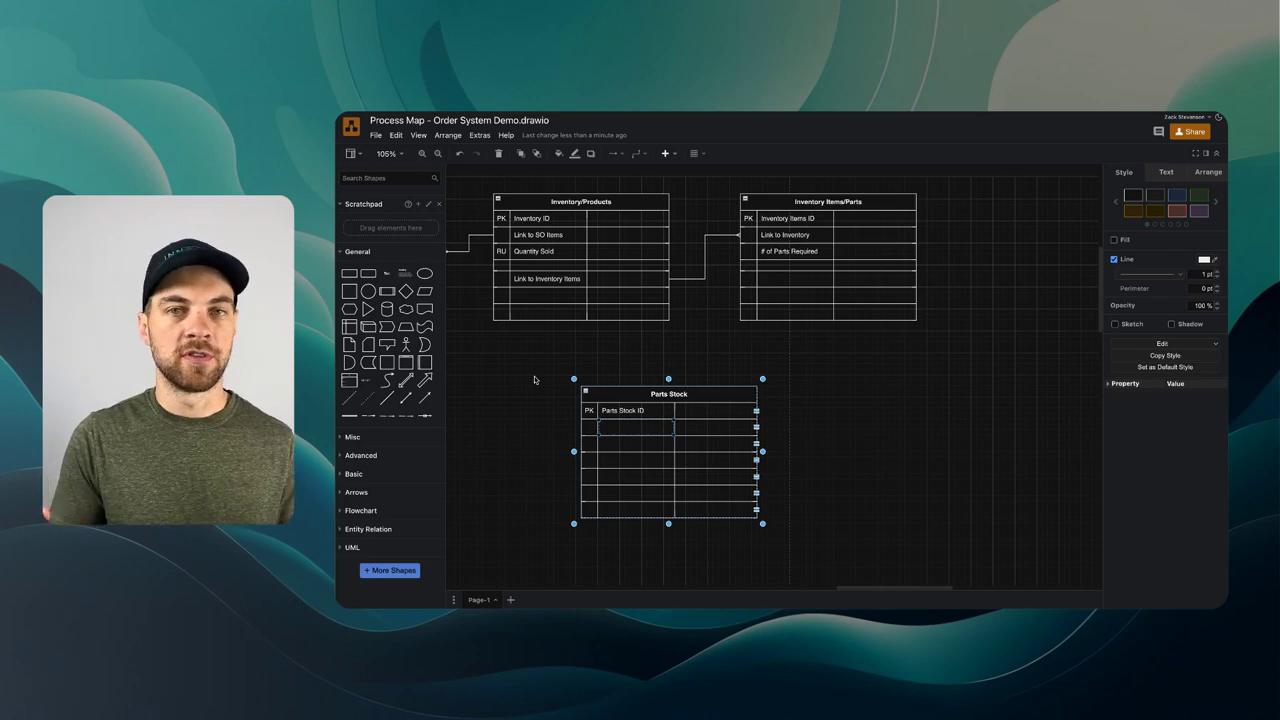
# - Add a Link to Stock field to Inventory Items/Parts and a Link to Inventory Items field below Parts Stock ID
pyautogui.doubleClick(790, 281)
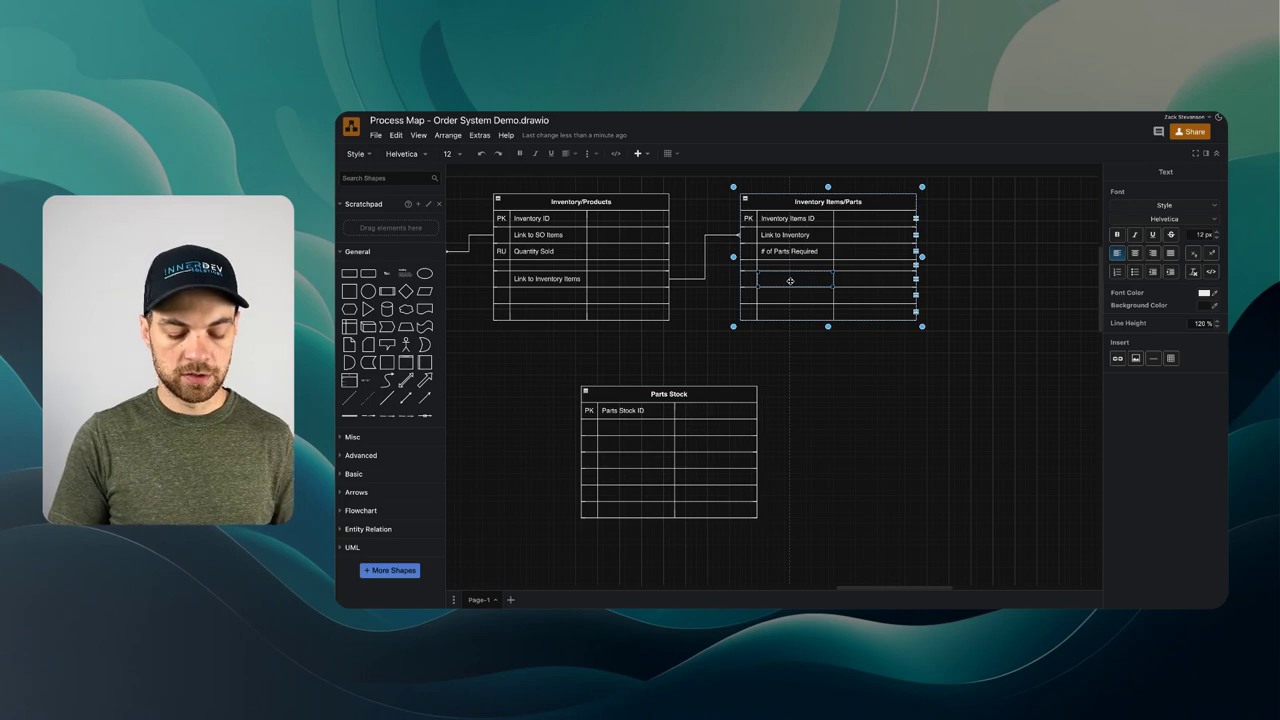
pyautogui.write('Link to Stock')
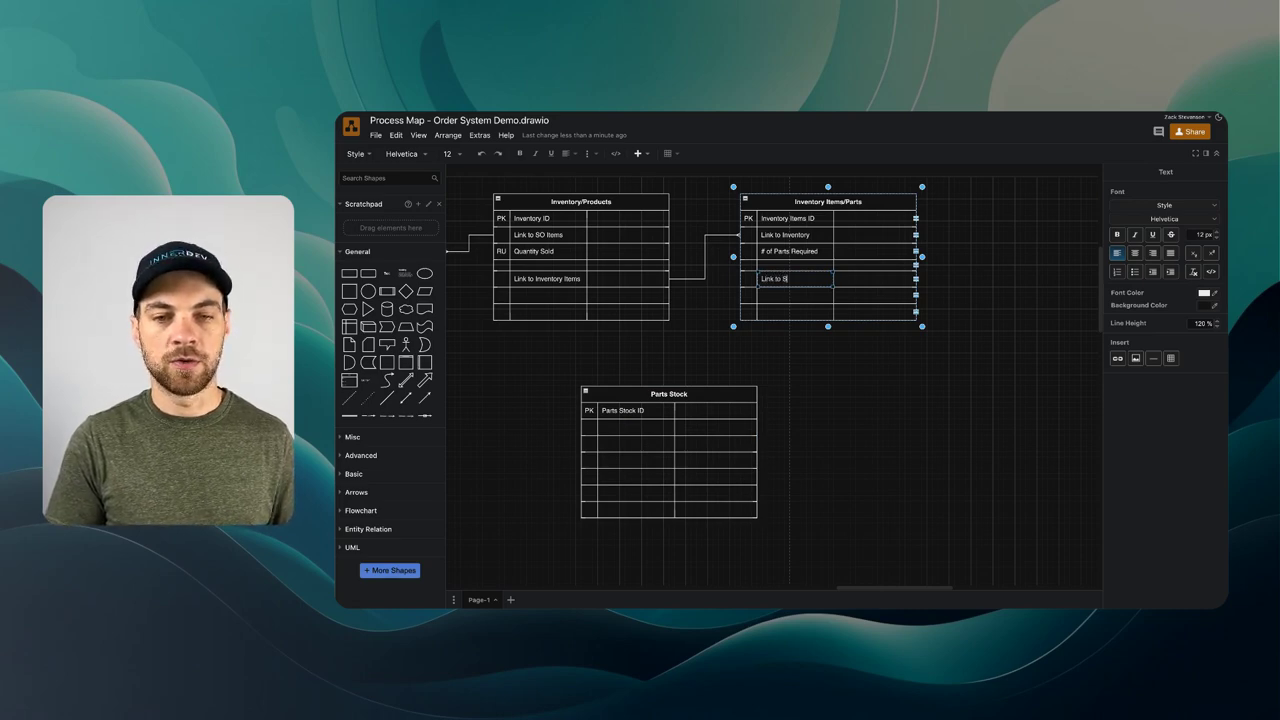
pyautogui.doubleClick(612, 426)
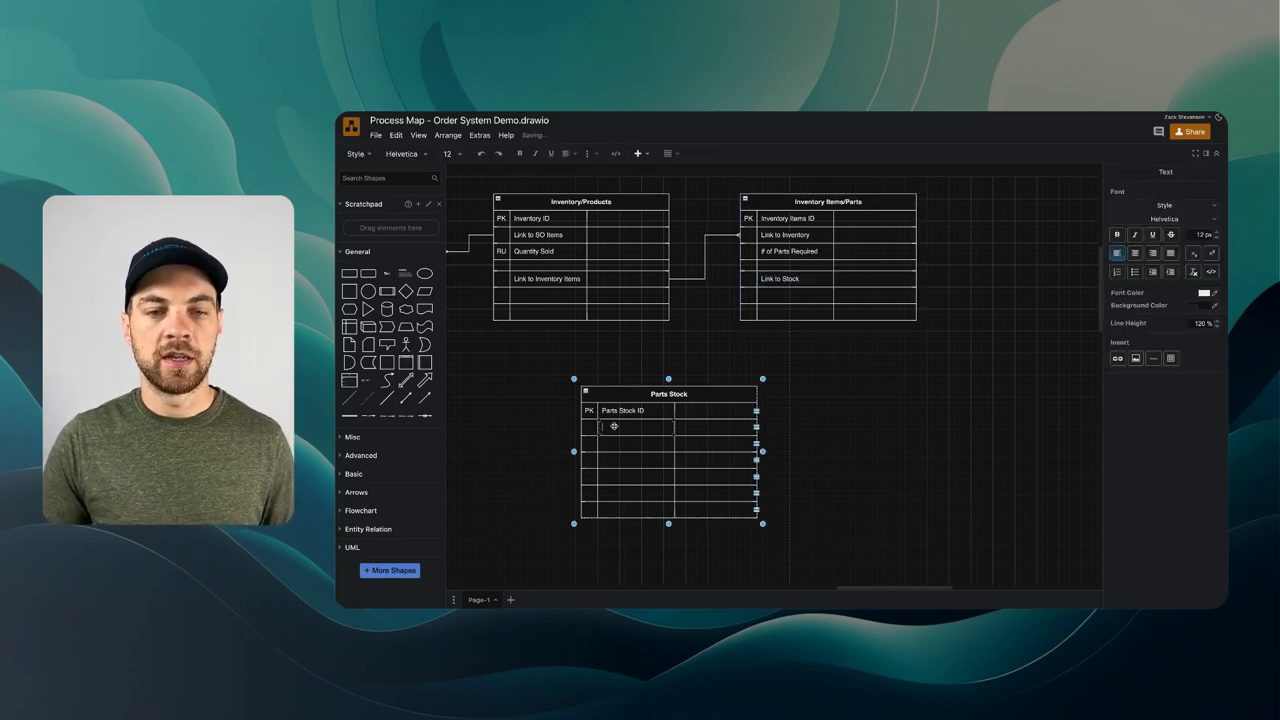
pyautogui.write('Link')
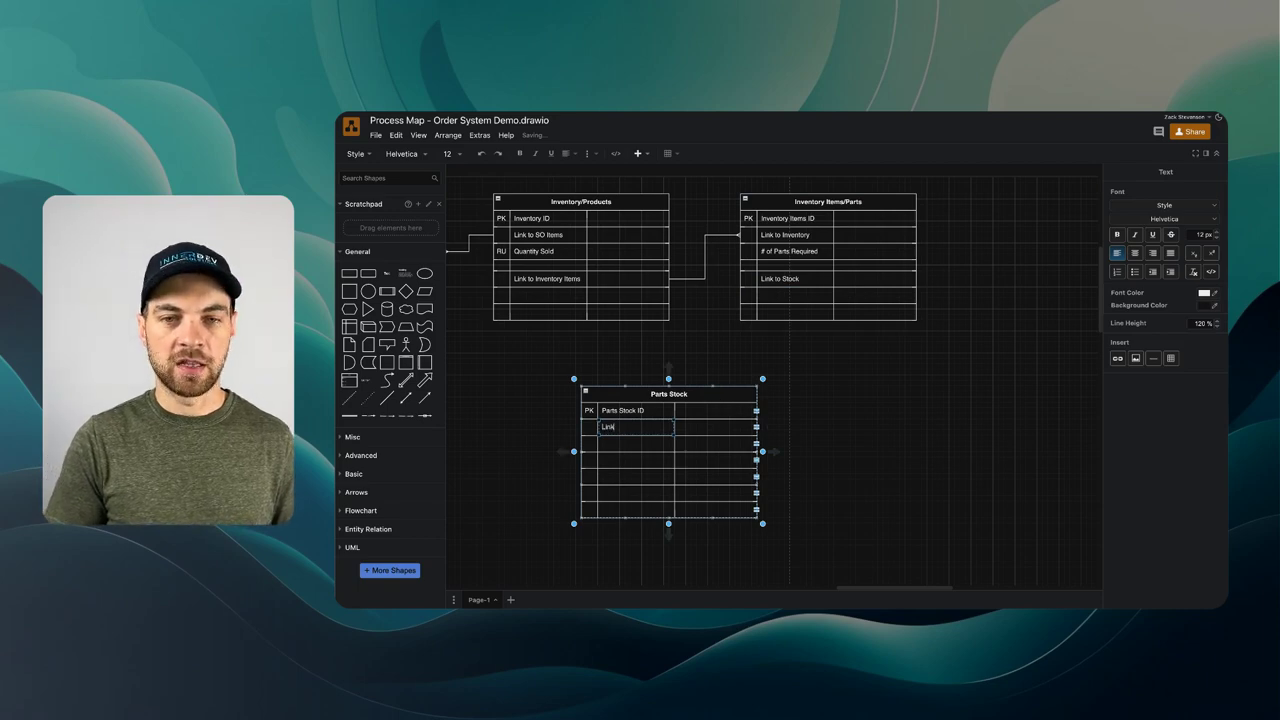
pyautogui.write(' to Inventory Items')
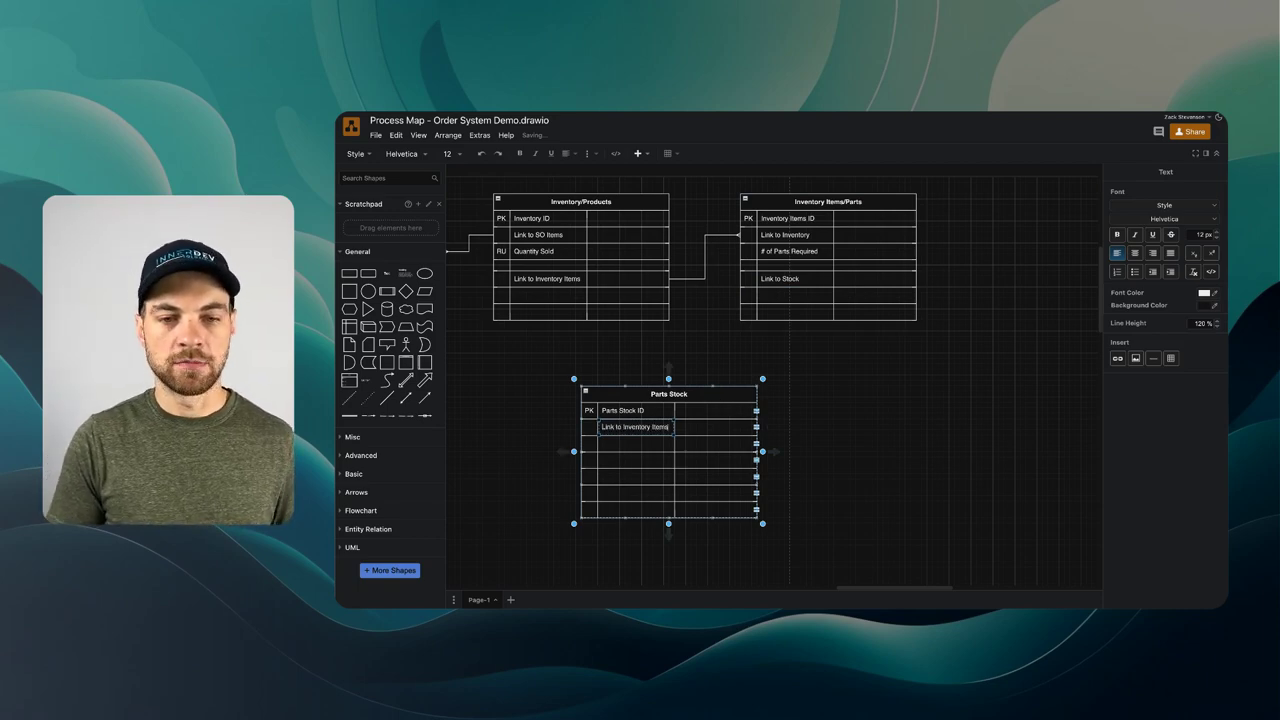
# - Connect the Link to Inventory Items row of Parts Stock to the Link to Stock row of Inventory Items/Parts
pyautogui.click(706, 439)
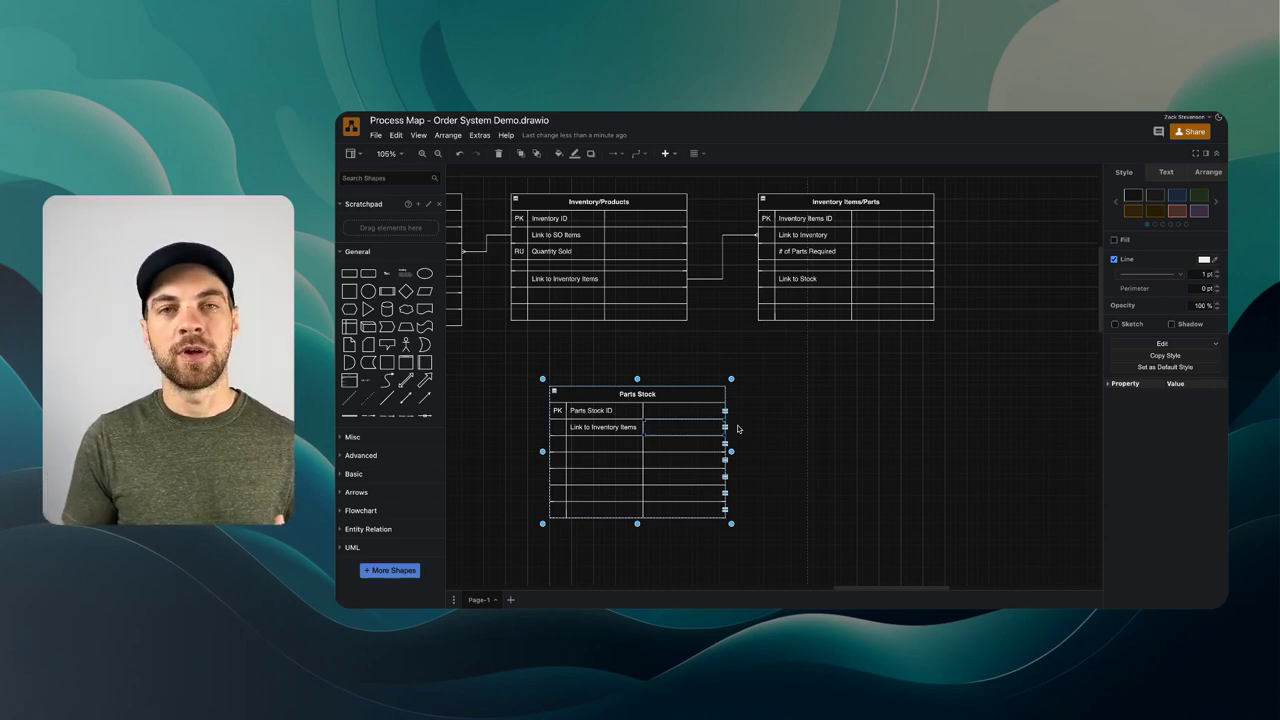
pyautogui.click(704, 431)
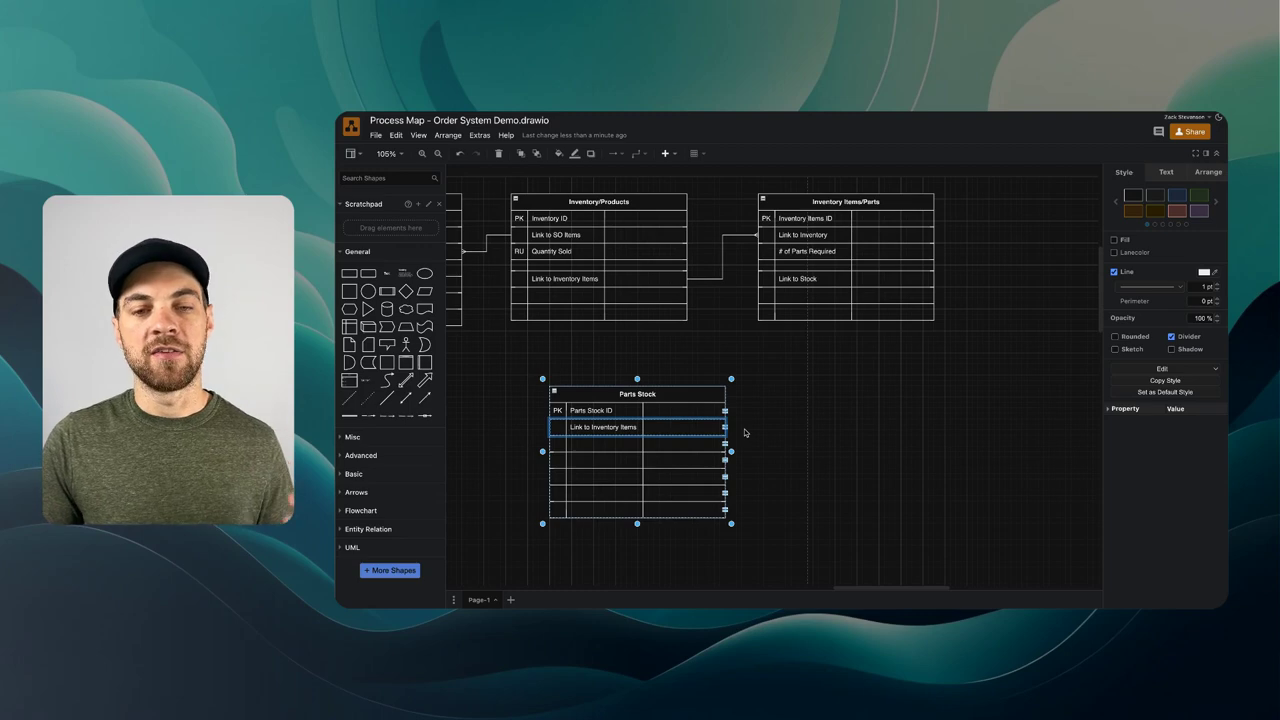
pyautogui.moveTo(757, 429); pyautogui.dragTo(756, 279)
# - Add a Qty in Stock field below Link to Inventory Items in the Parts Stock table
pyautogui.doubleClick(600, 445)
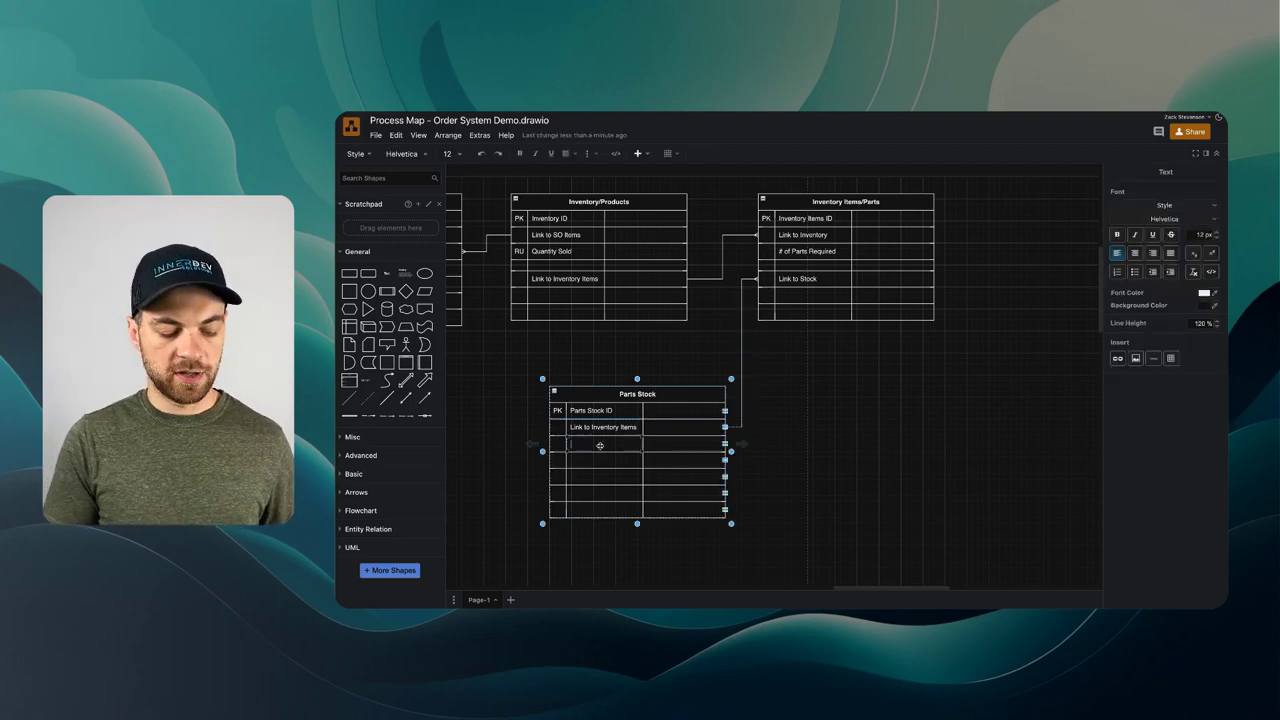
pyautogui.write('Qty')
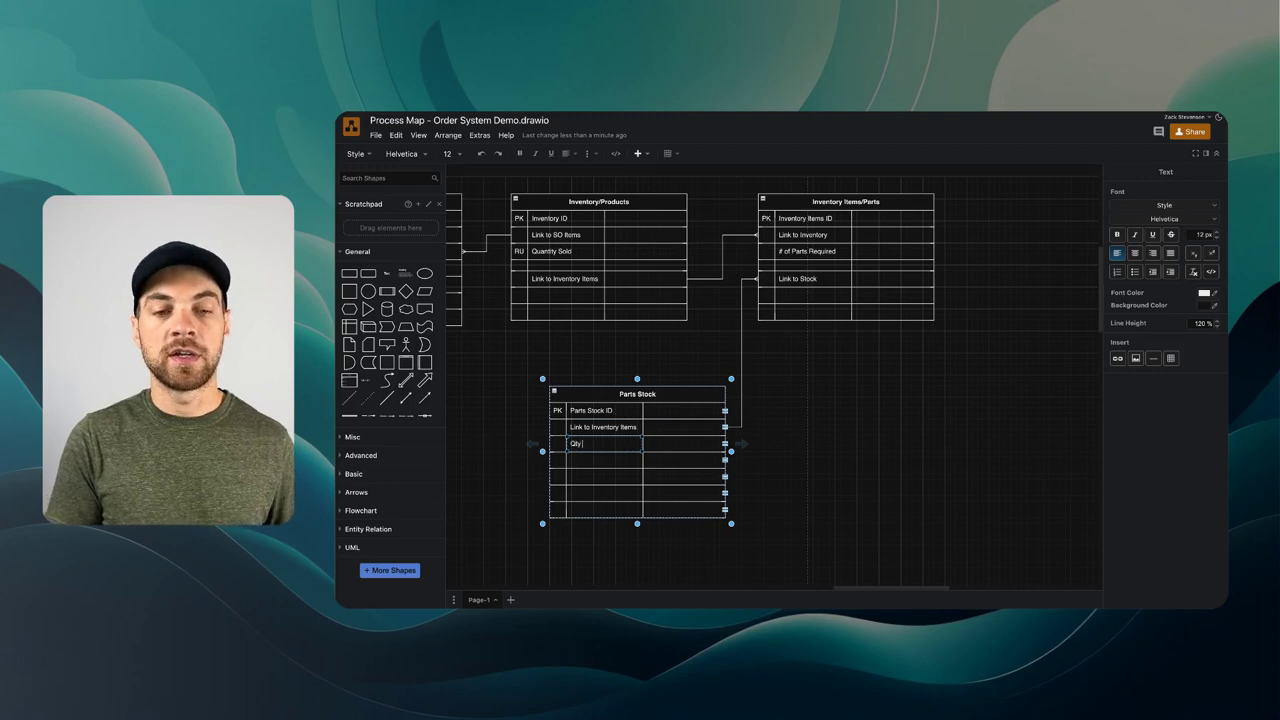
pyautogui.write(' in Stock')
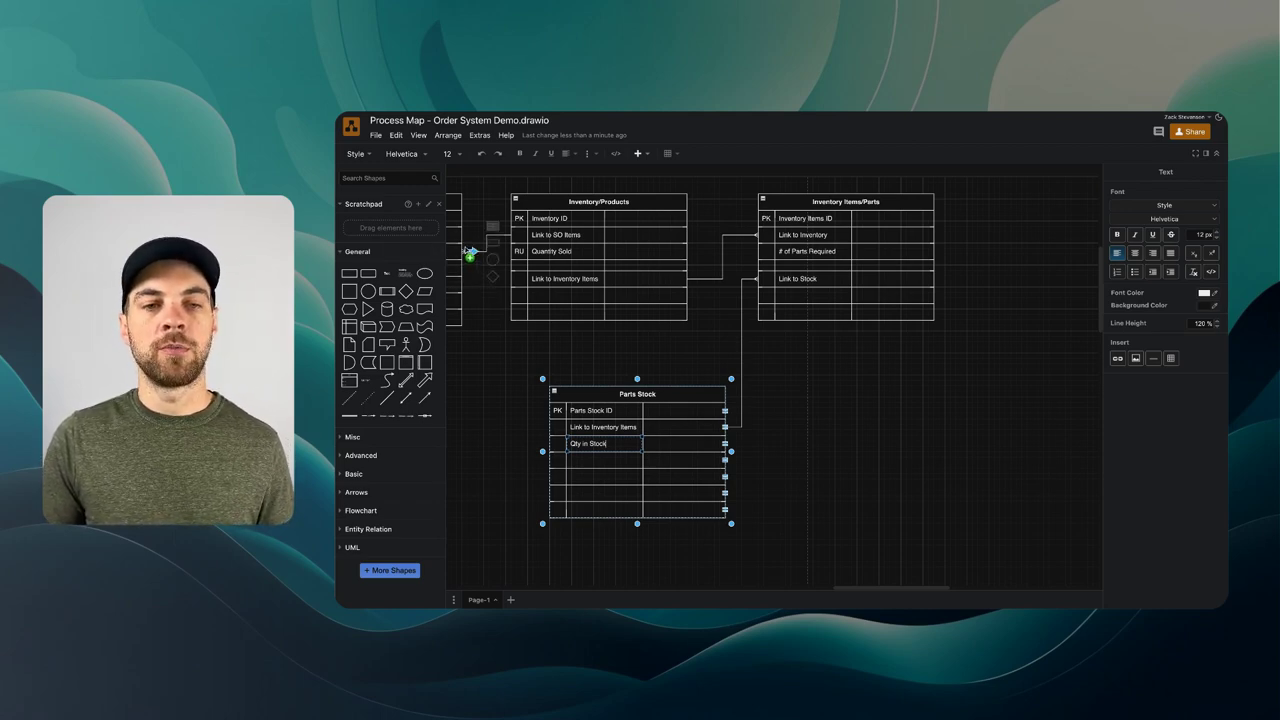
# - Review how Sales Order Items, Inventory/Products, Inventory Items/Parts and Parts Stock link together and which quantities they hold
pyautogui.hscroll(-3, 465, 247)
pyautogui.hscroll(-3, 465, 247)
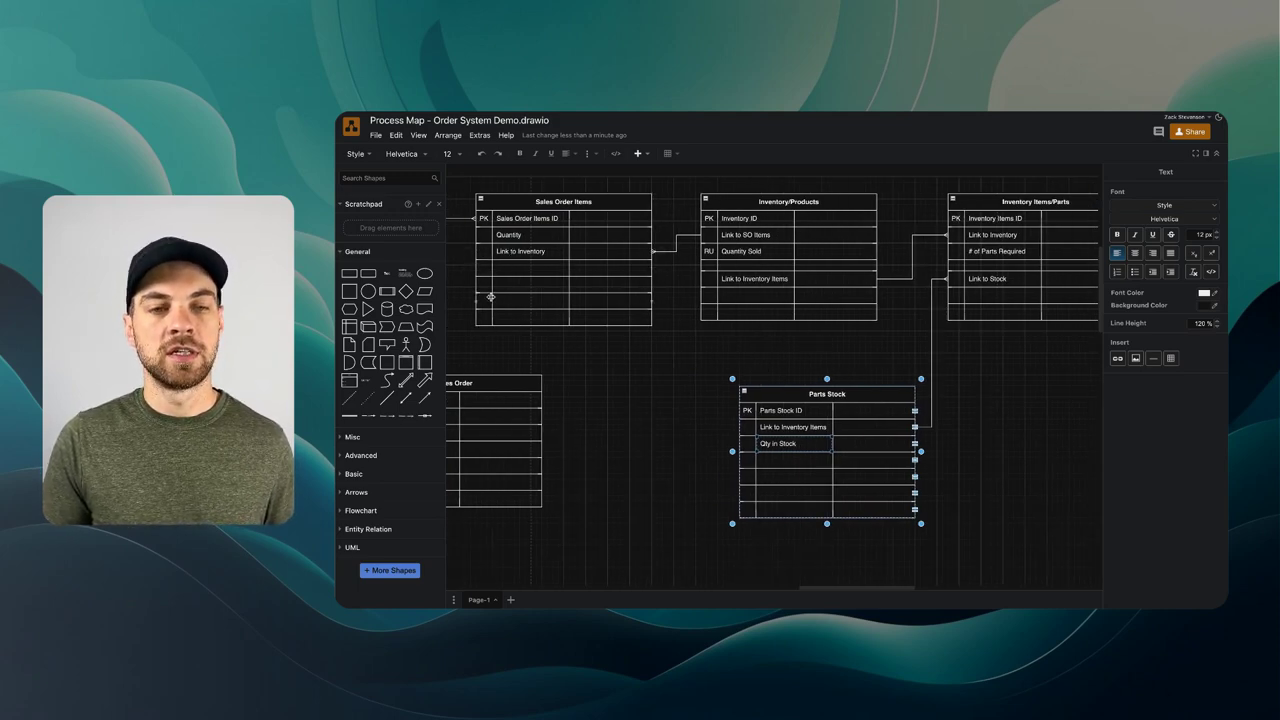
pyautogui.hscroll(2, 491, 298)
pyautogui.hscroll(-1, 489, 267)
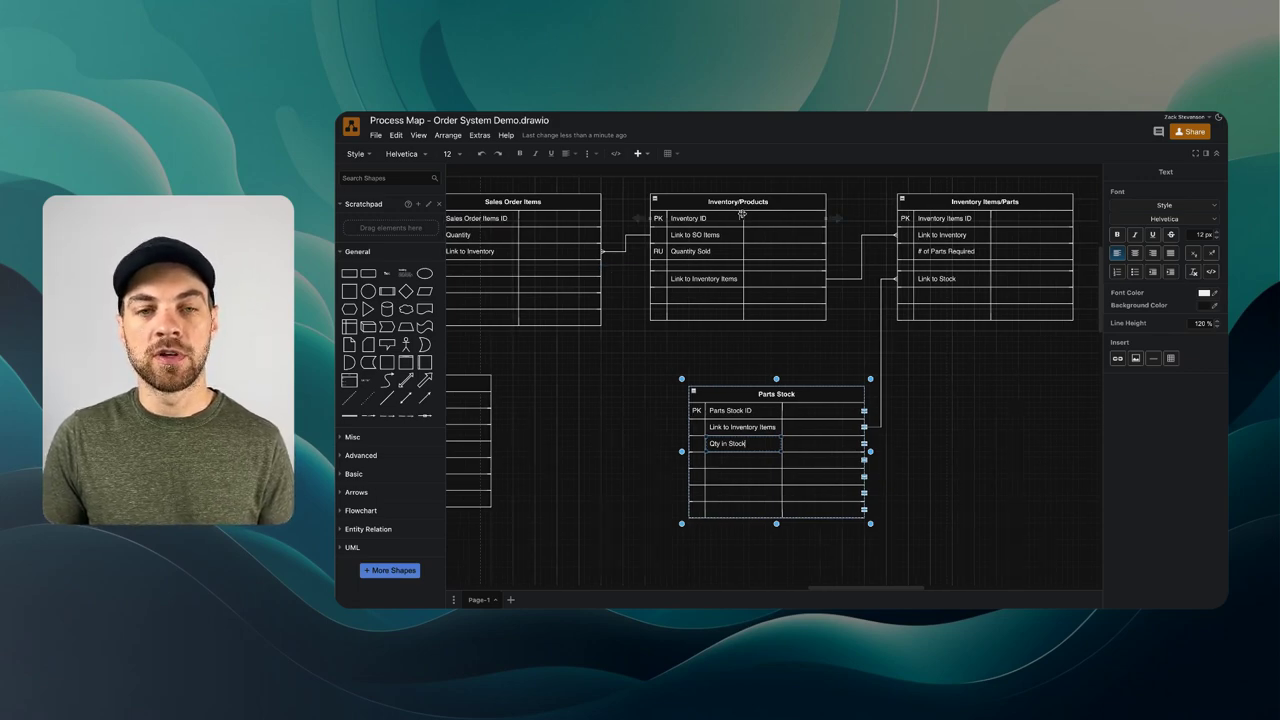
pyautogui.hscroll(-2, 742, 215)
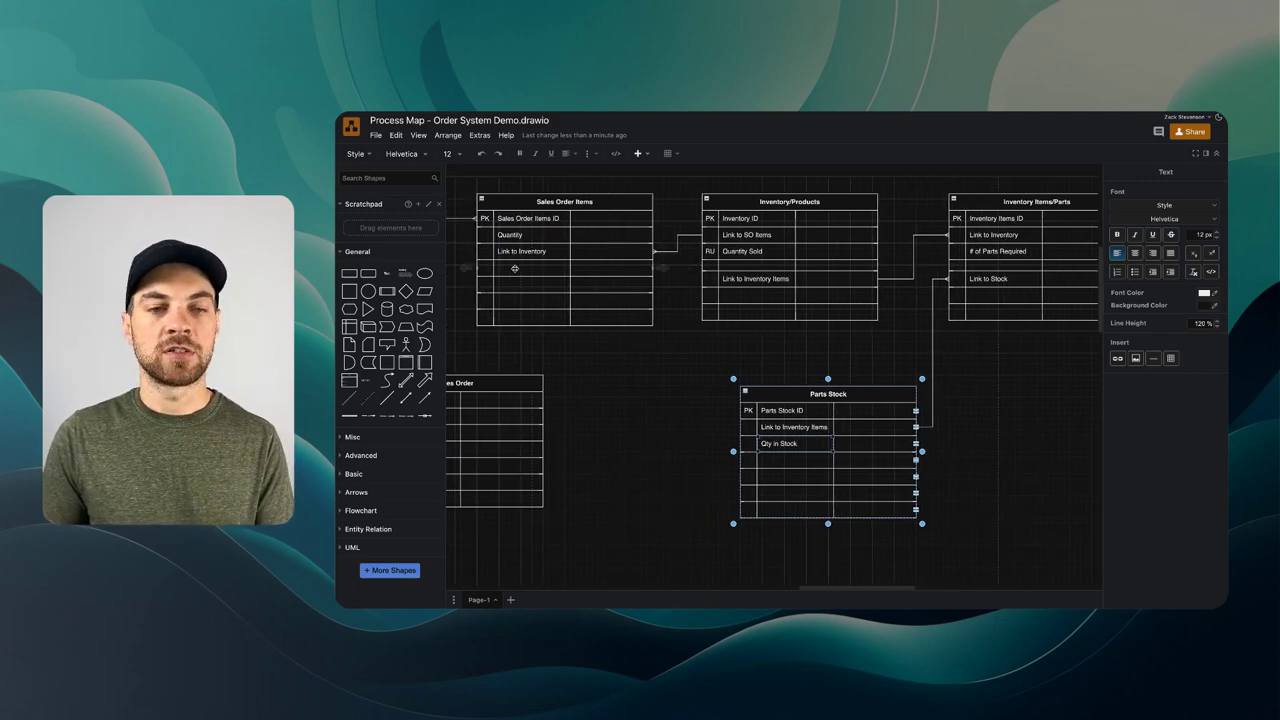
pyautogui.hscroll(3, 510, 264)
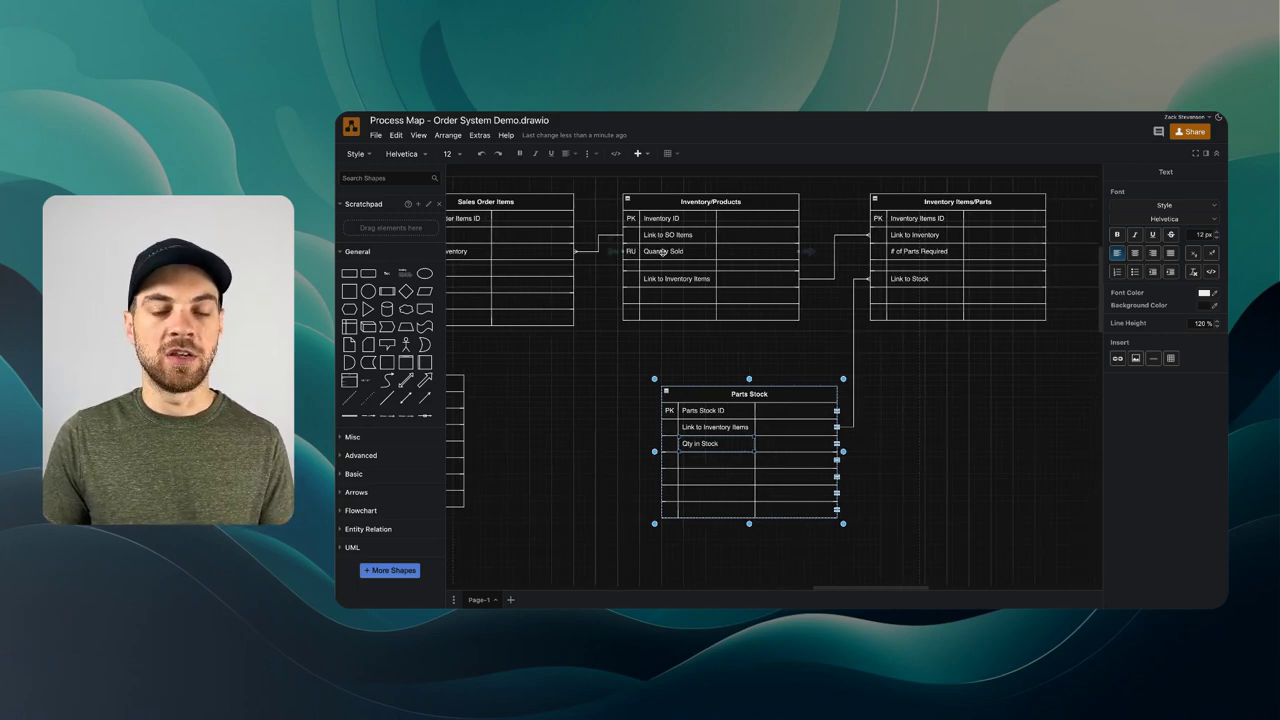
pyautogui.hscroll(2, 624, 267)
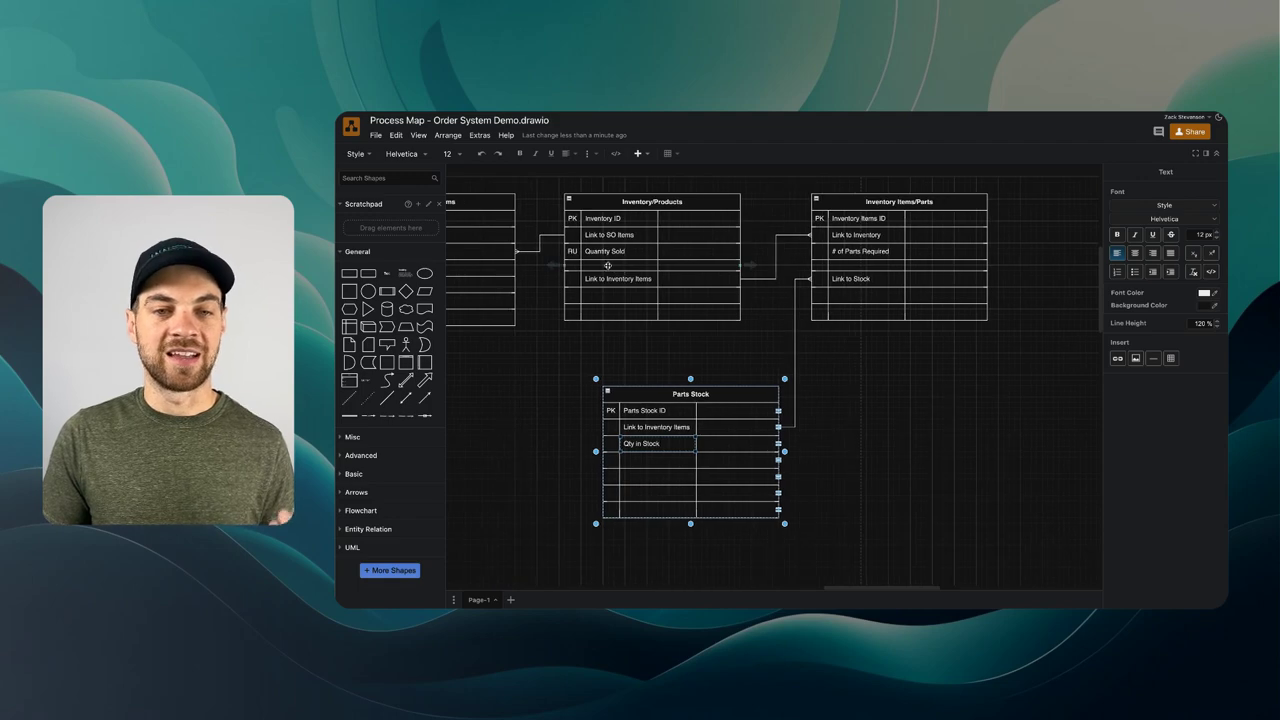
pyautogui.hscroll(2, 612, 270)
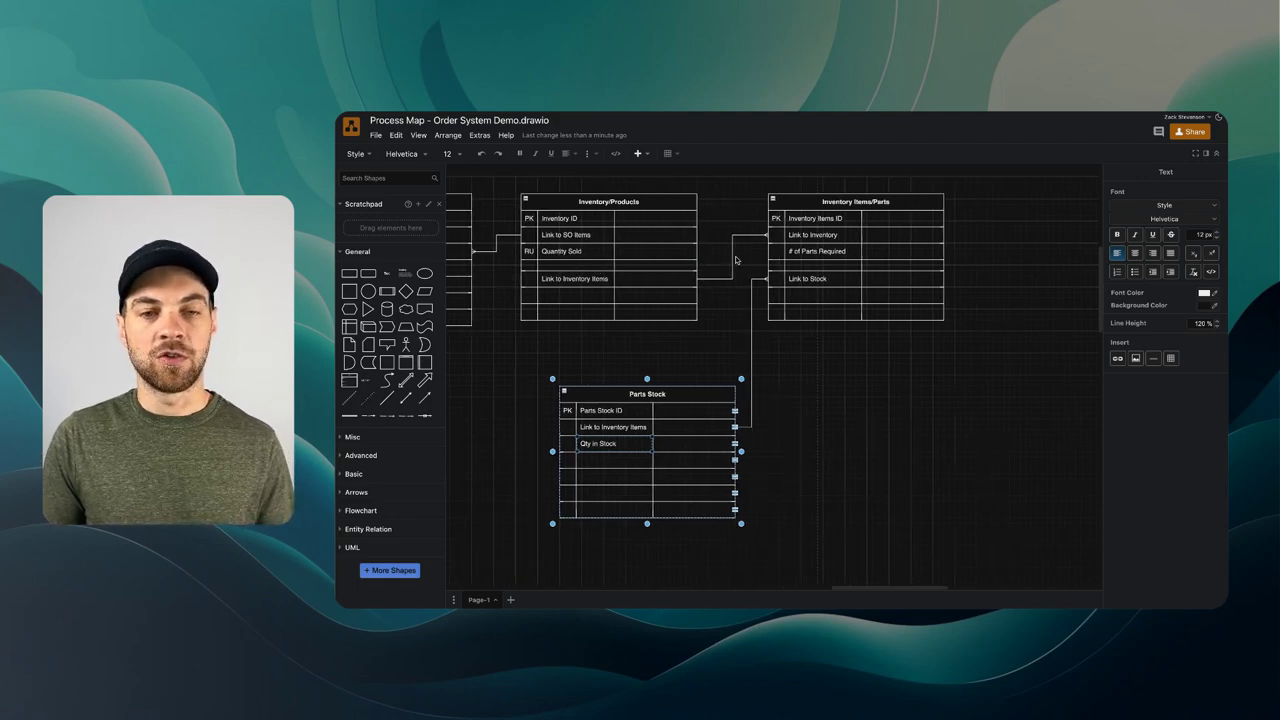
pyautogui.hscroll(3, 668, 270)
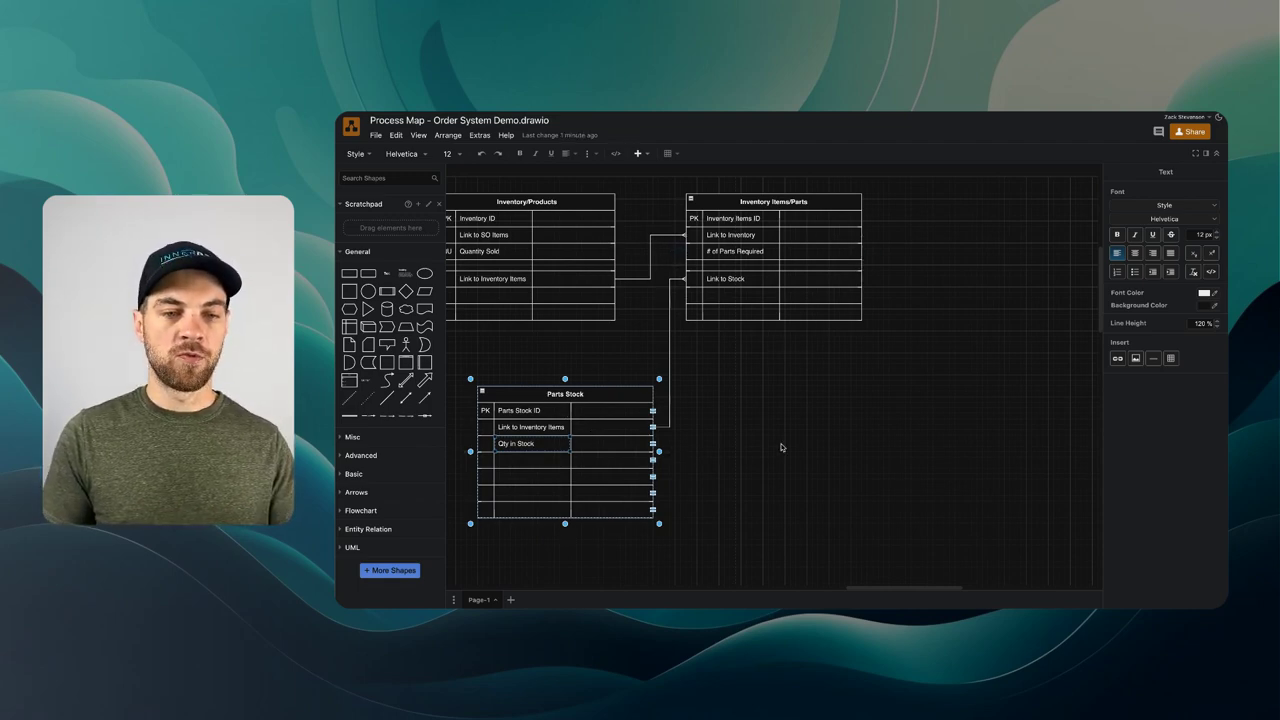
pyautogui.doubleClick(502, 445)
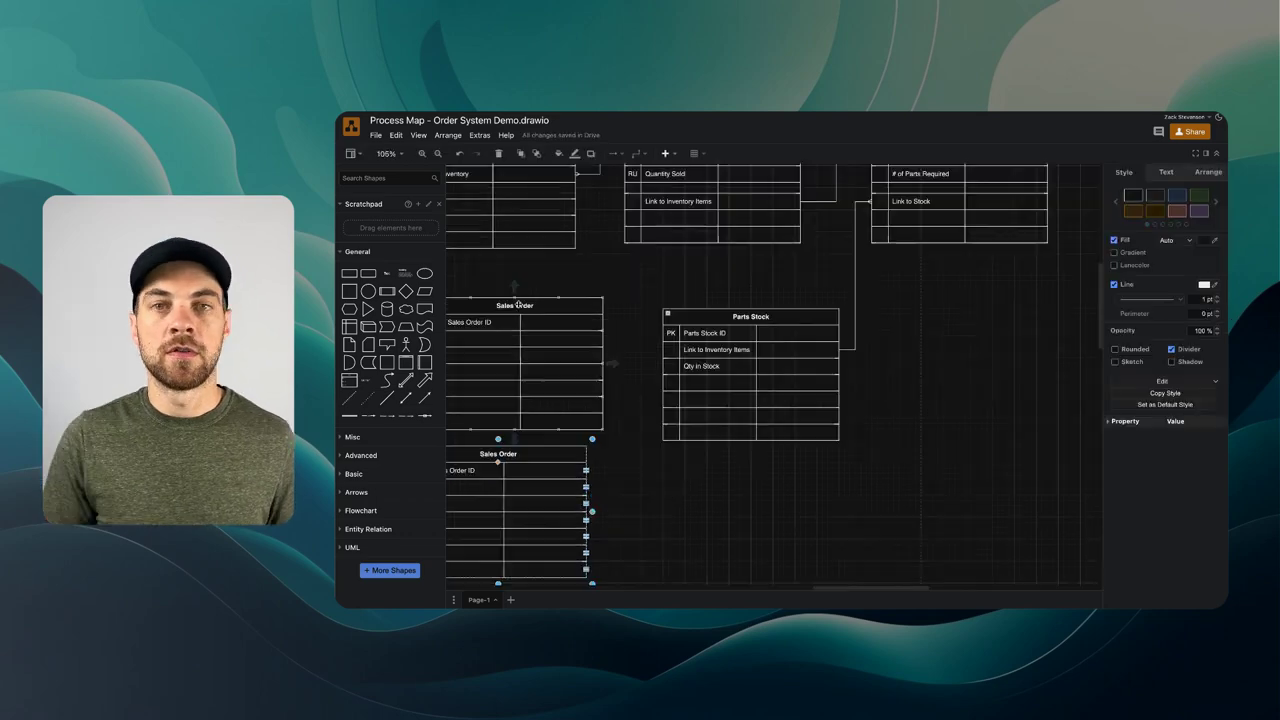
# - Move the spare Sales Order table to the open area beyond Parts Stock and title it Purchase Order
pyautogui.moveTo(520, 300); pyautogui.dragTo(966, 318)
pyautogui.doubleClick(963, 318)
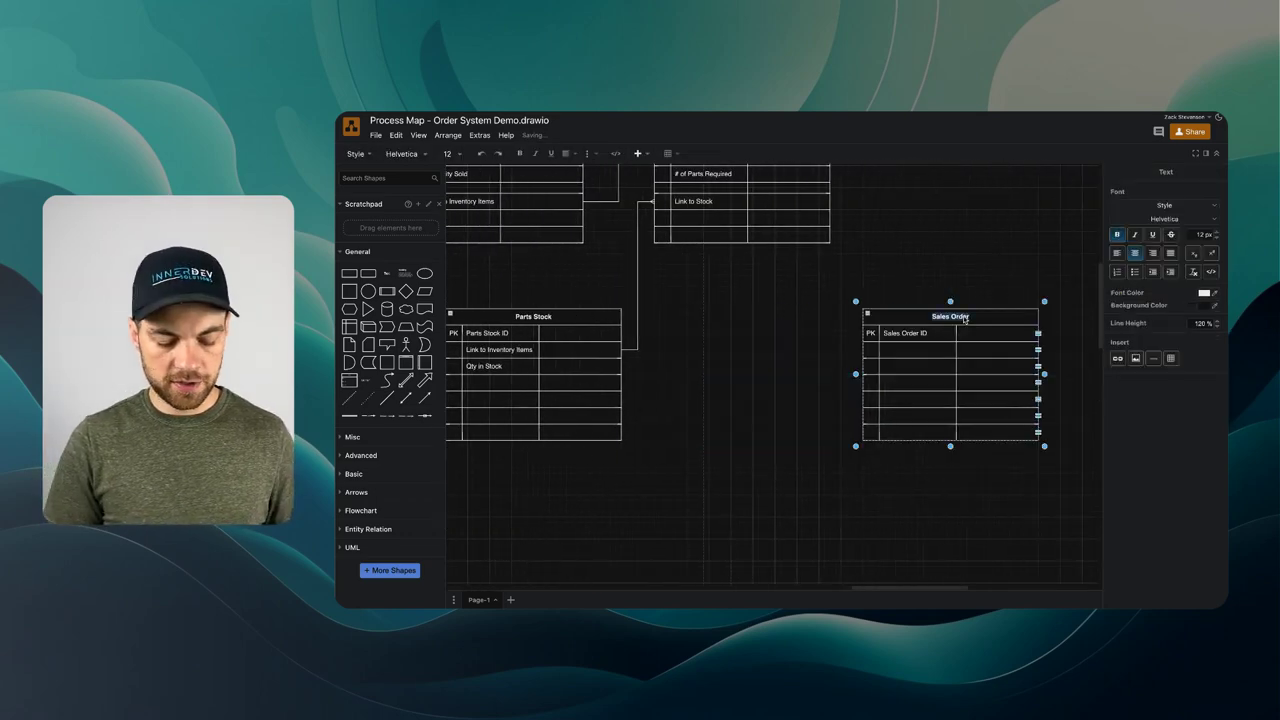
pyautogui.write('Purchase Ord')
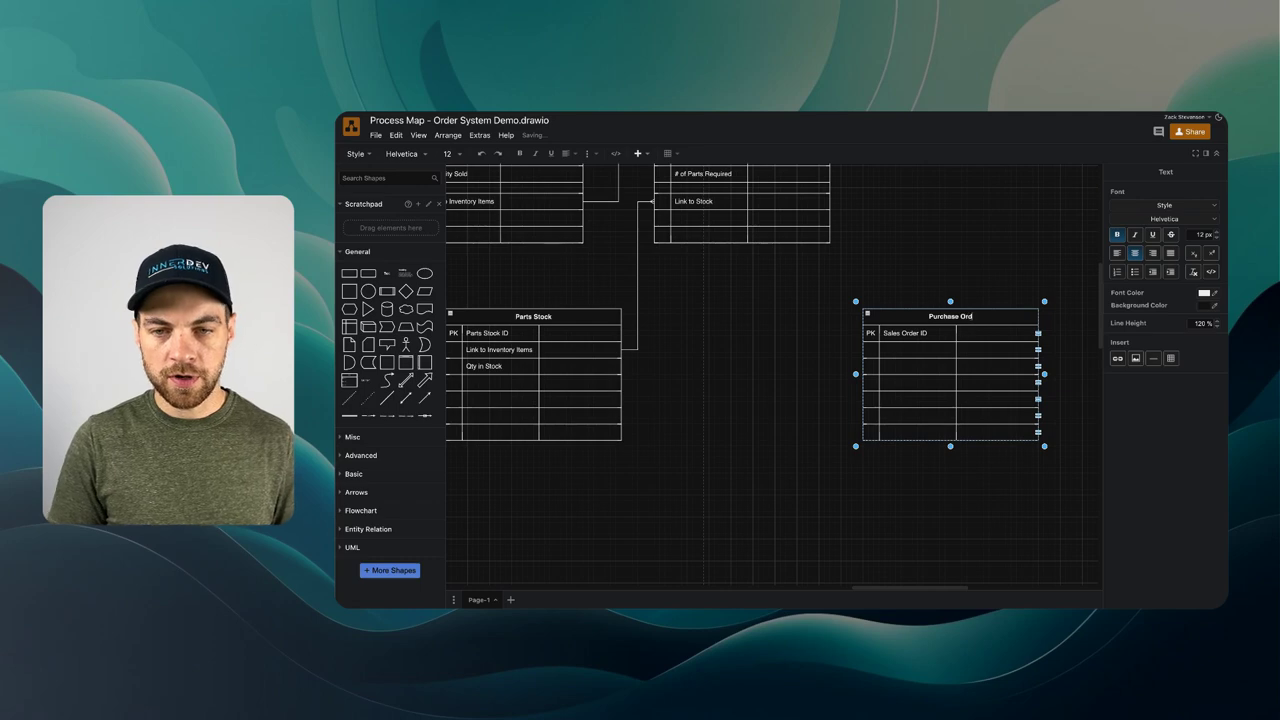
pyautogui.write('er')
# - Rename the Purchase Order table's primary key field to Purchase Order ID
pyautogui.doubleClick(893, 336)
pyautogui.doubleClick(893, 337)
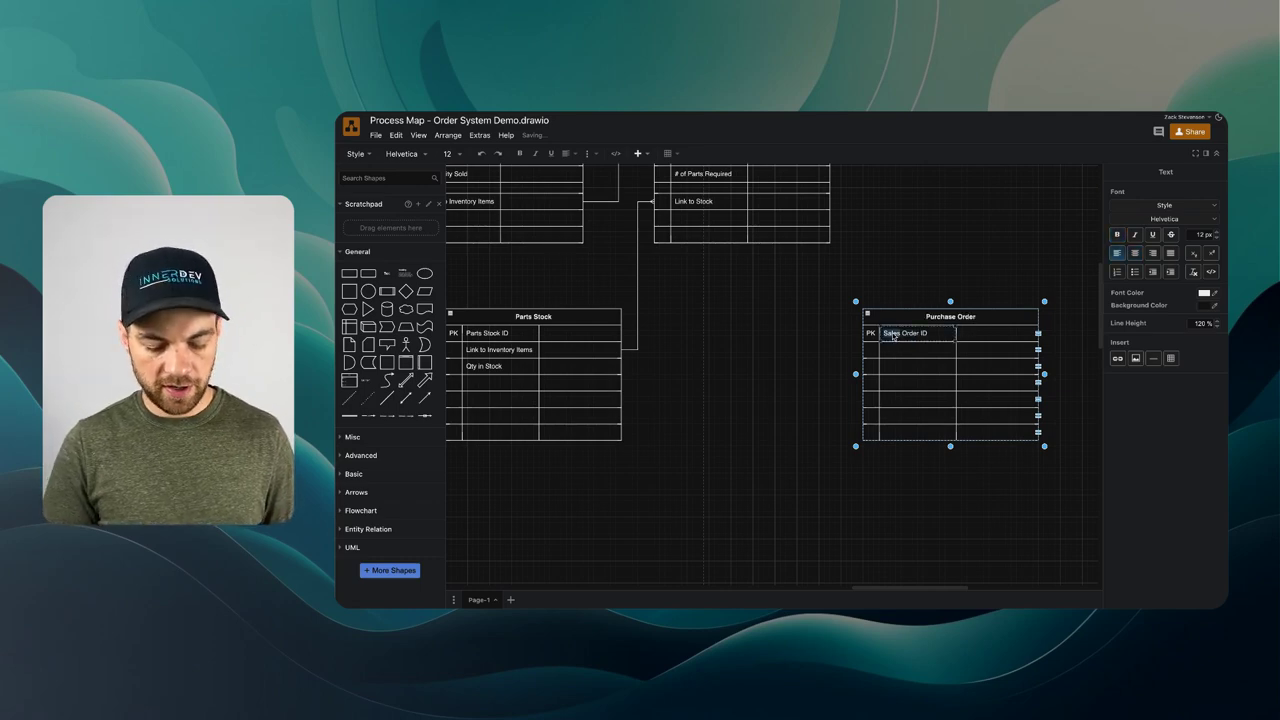
pyautogui.write('Purchase')
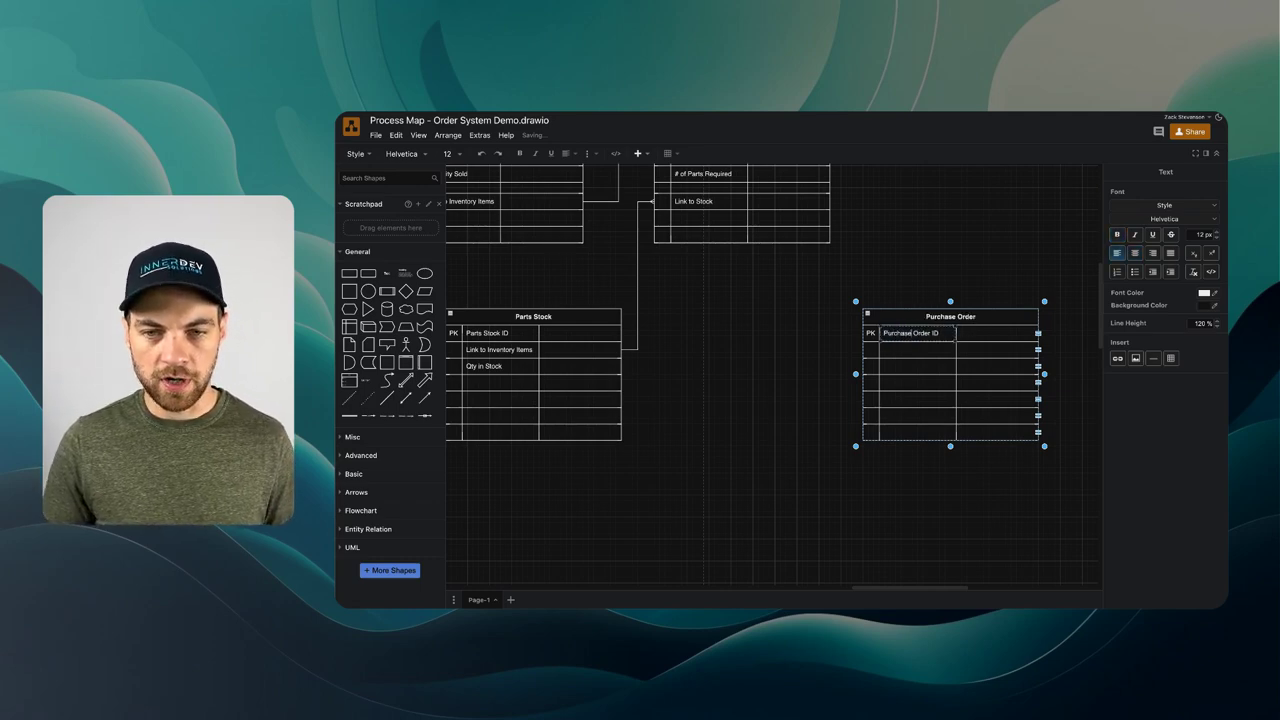
pyautogui.click(940, 363)
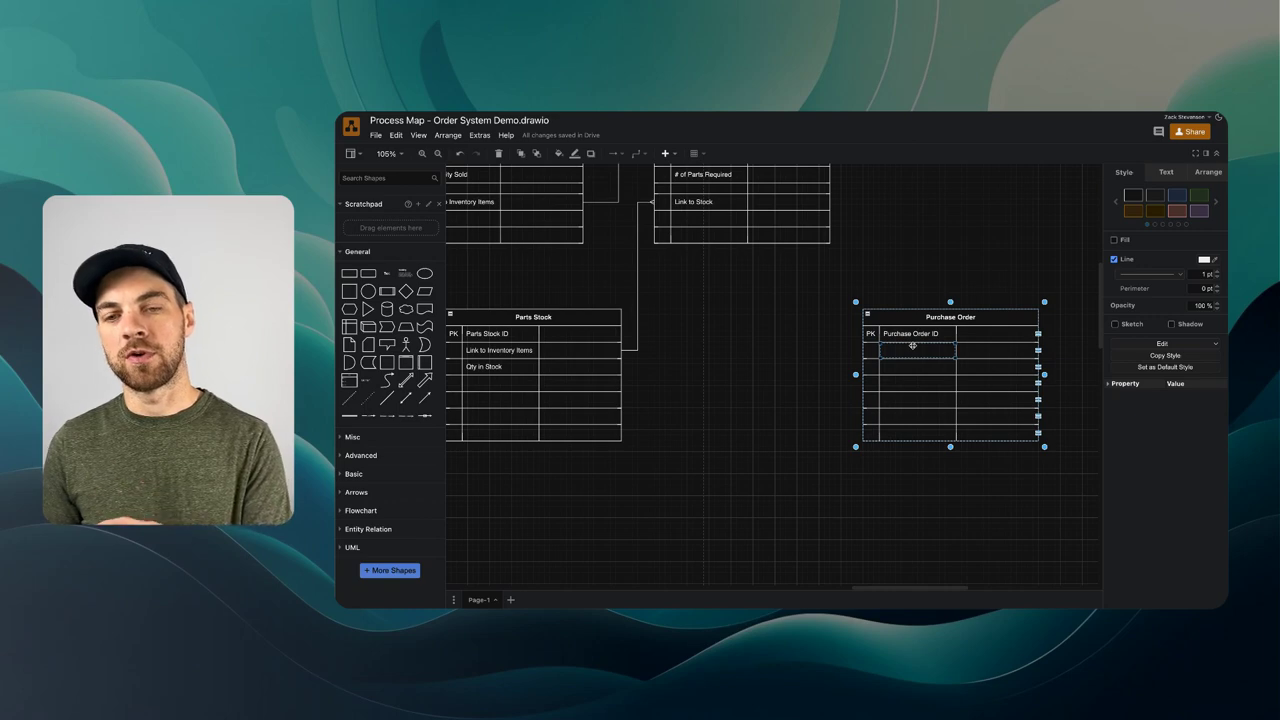
# - Place a copy of the Purchase Order table beside Parts Stock, titled Purchase Order Items with primary key Purchase Order Items ID
pyautogui.moveTo(933, 316); pyautogui.dragTo(757, 322)
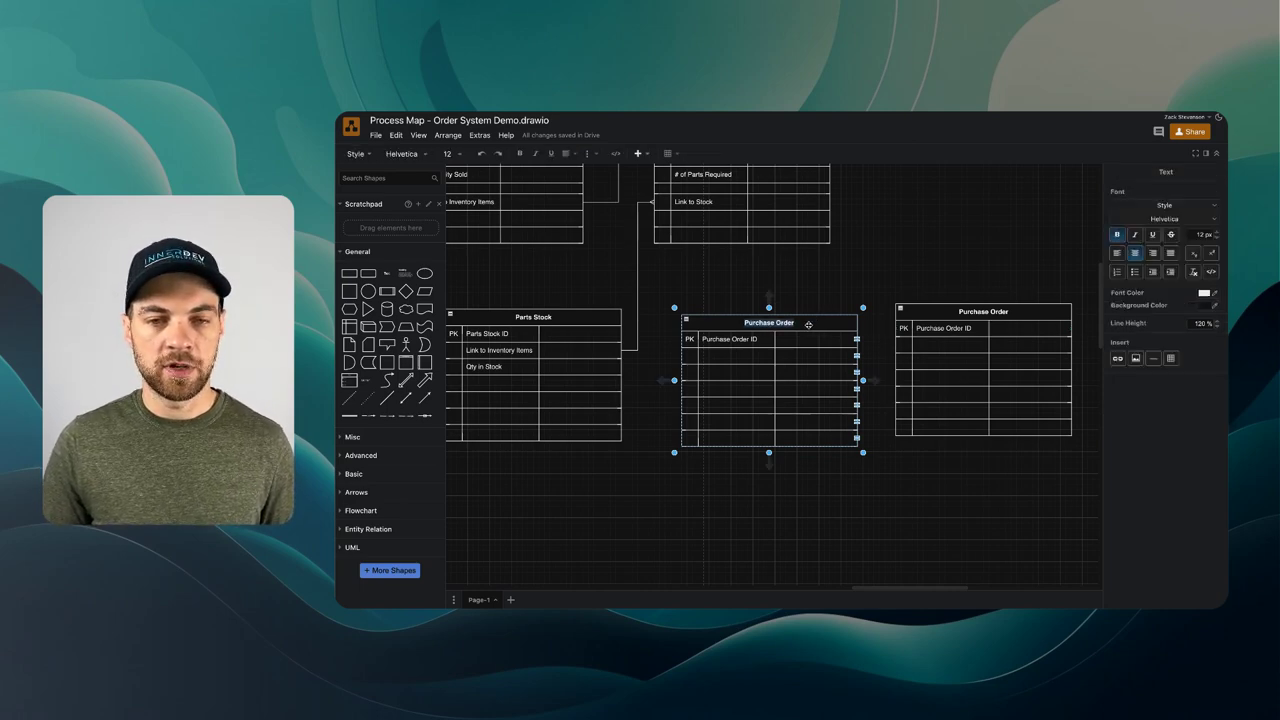
pyautogui.doubleClick(776, 324)
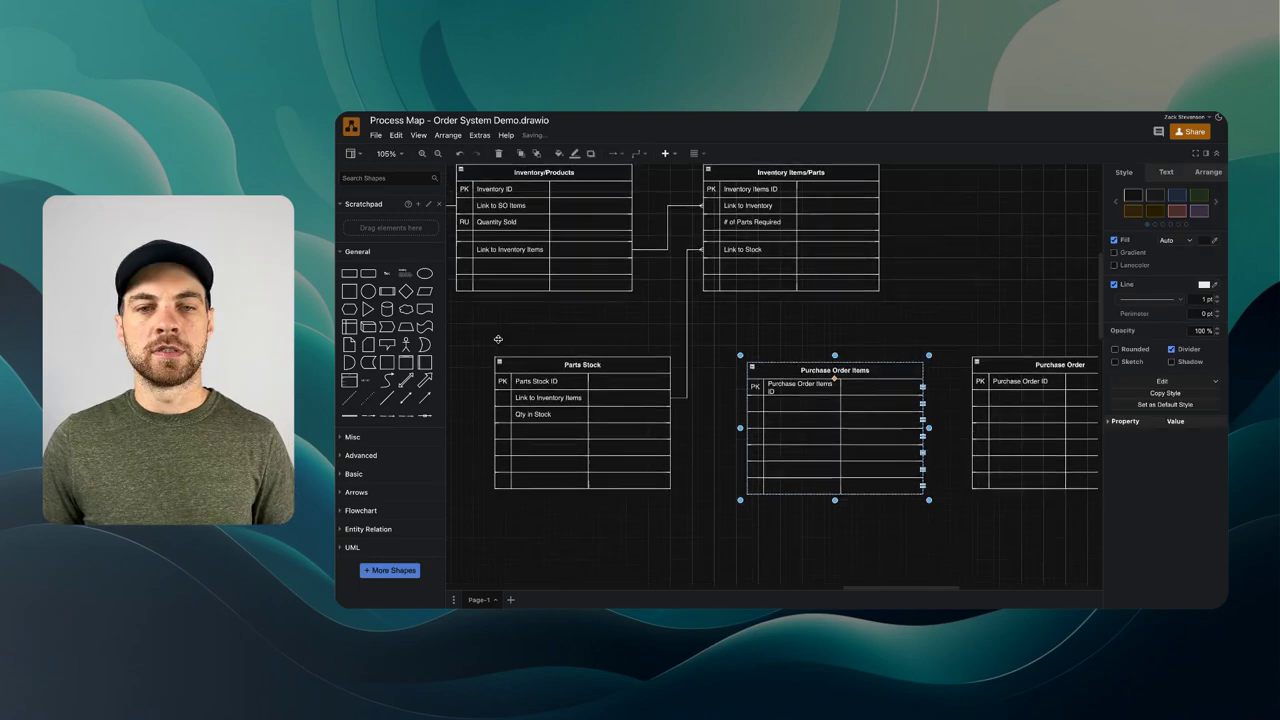
# - Add a Link to PO Items field below Qty in Stock in the Parts Stock table
pyautogui.scroll(1, 498, 339)
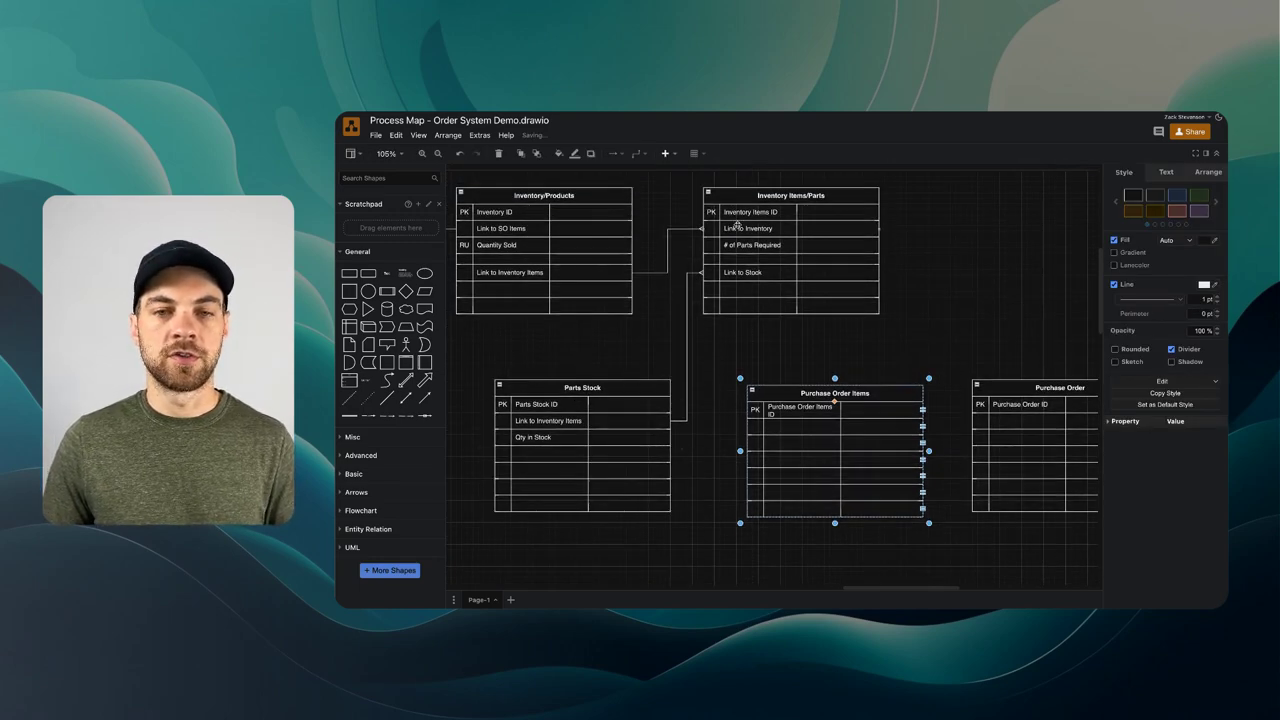
pyautogui.hscroll(-3, 709, 265)
pyautogui.scroll(-3, 614, 381)
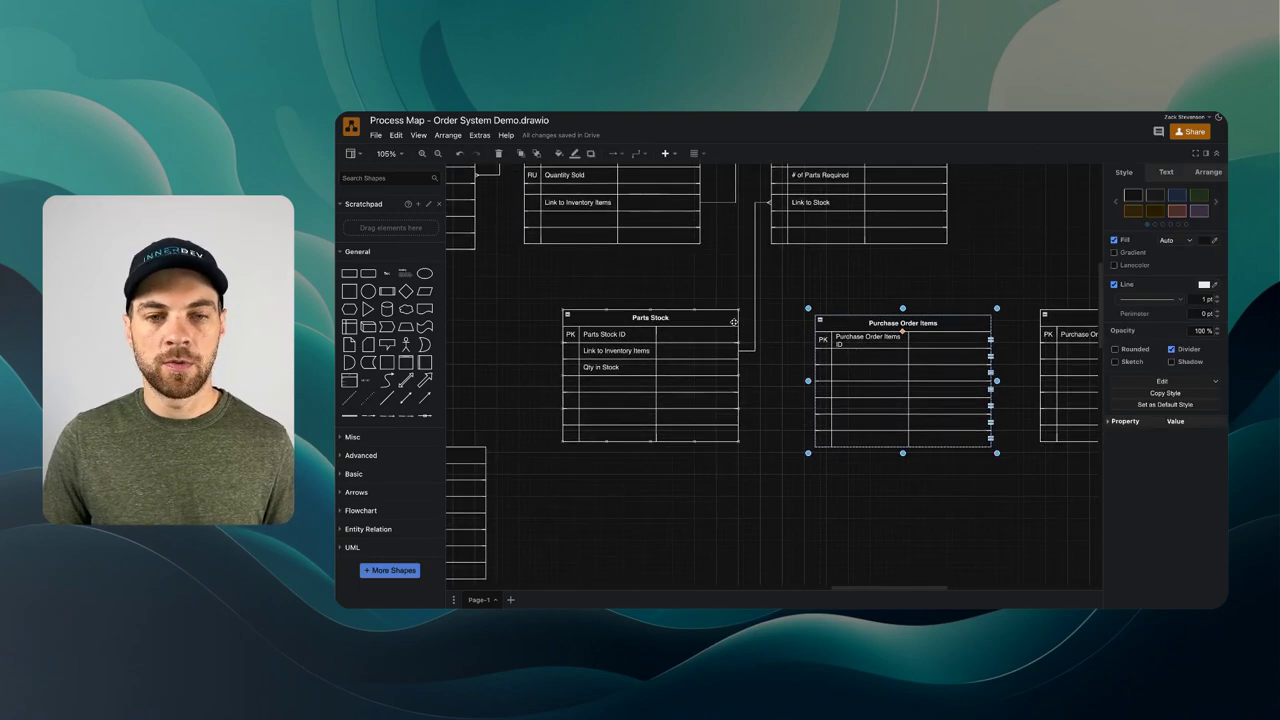
pyautogui.doubleClick(614, 381)
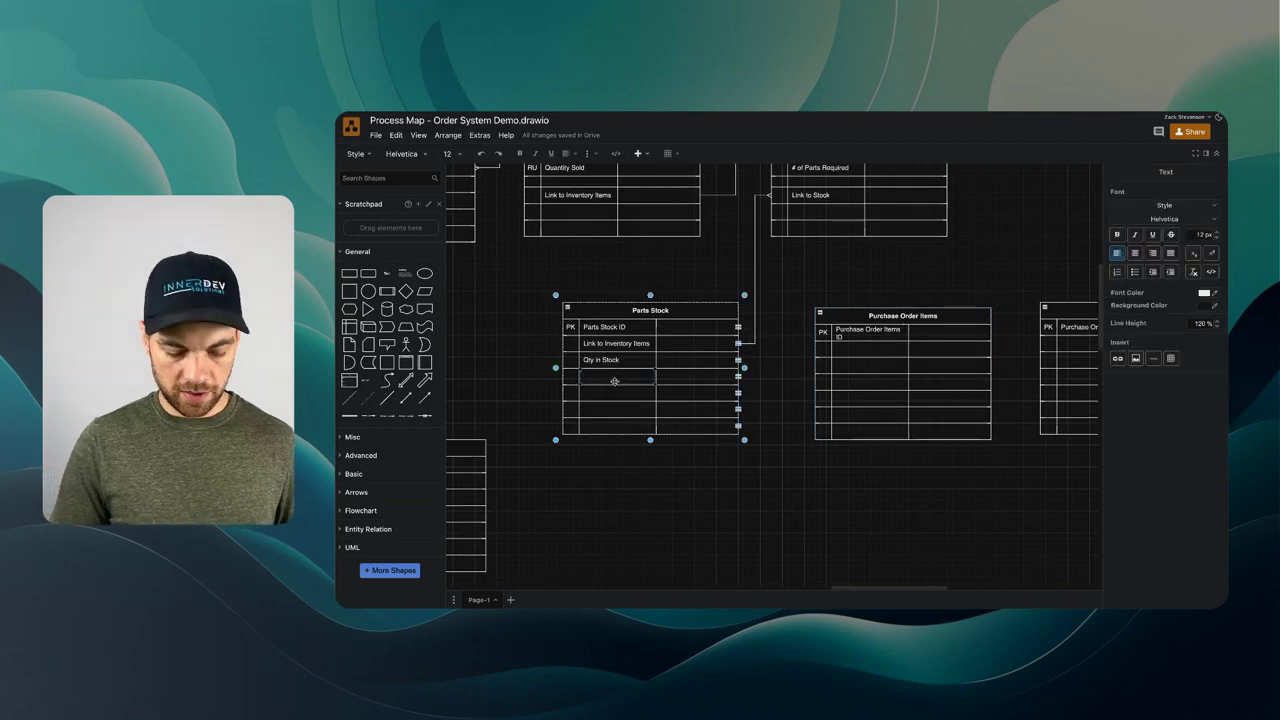
pyautogui.write('Link to PO Items')
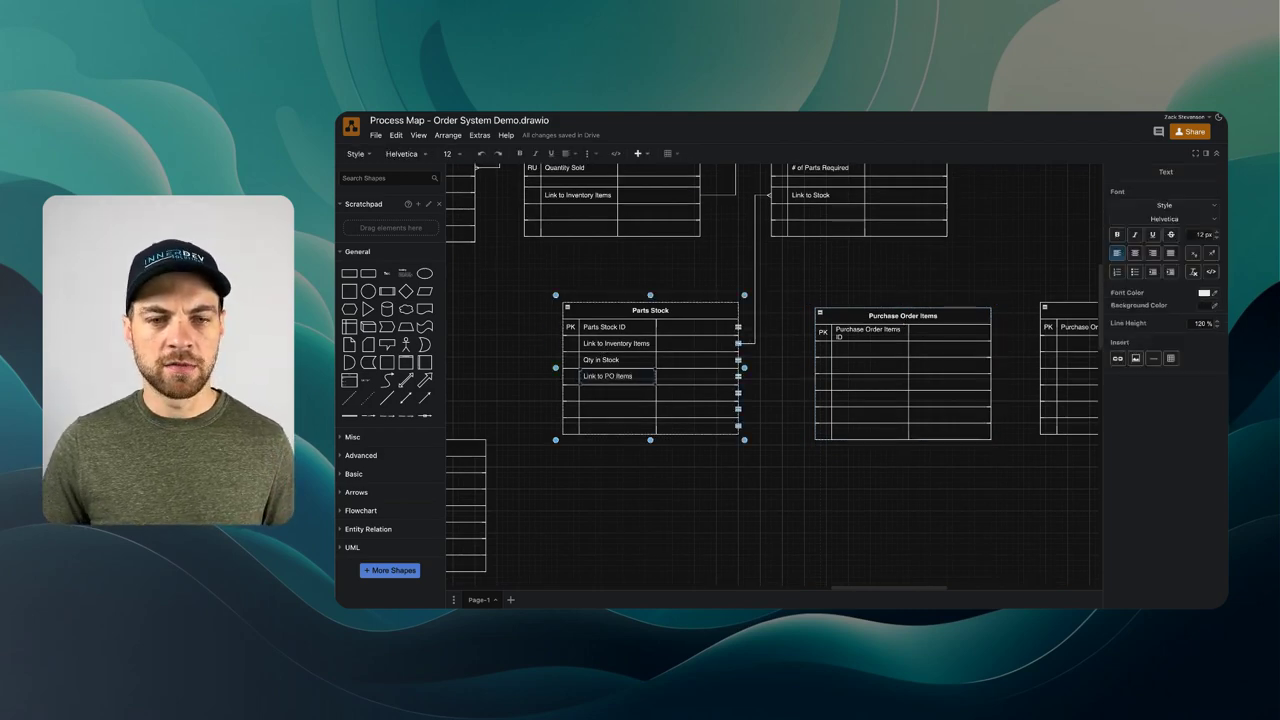
pyautogui.hscroll(2, 703, 381)
pyautogui.press('Escape')
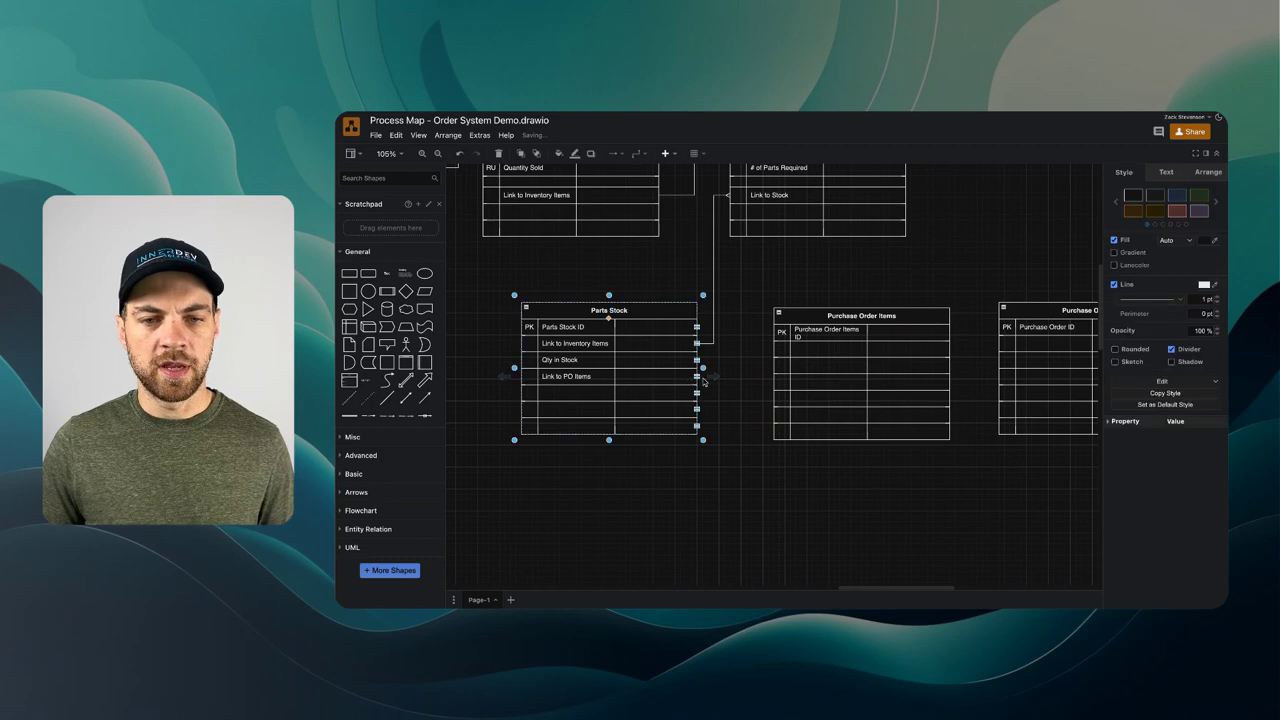
# - Connect the Link to PO Items row to the first row below the Purchase Order Items key and label that row Link to Parts Stock
pyautogui.moveTo(705, 377); pyautogui.dragTo(775, 349)
pyautogui.doubleClick(825, 349)
pyautogui.write('Link')
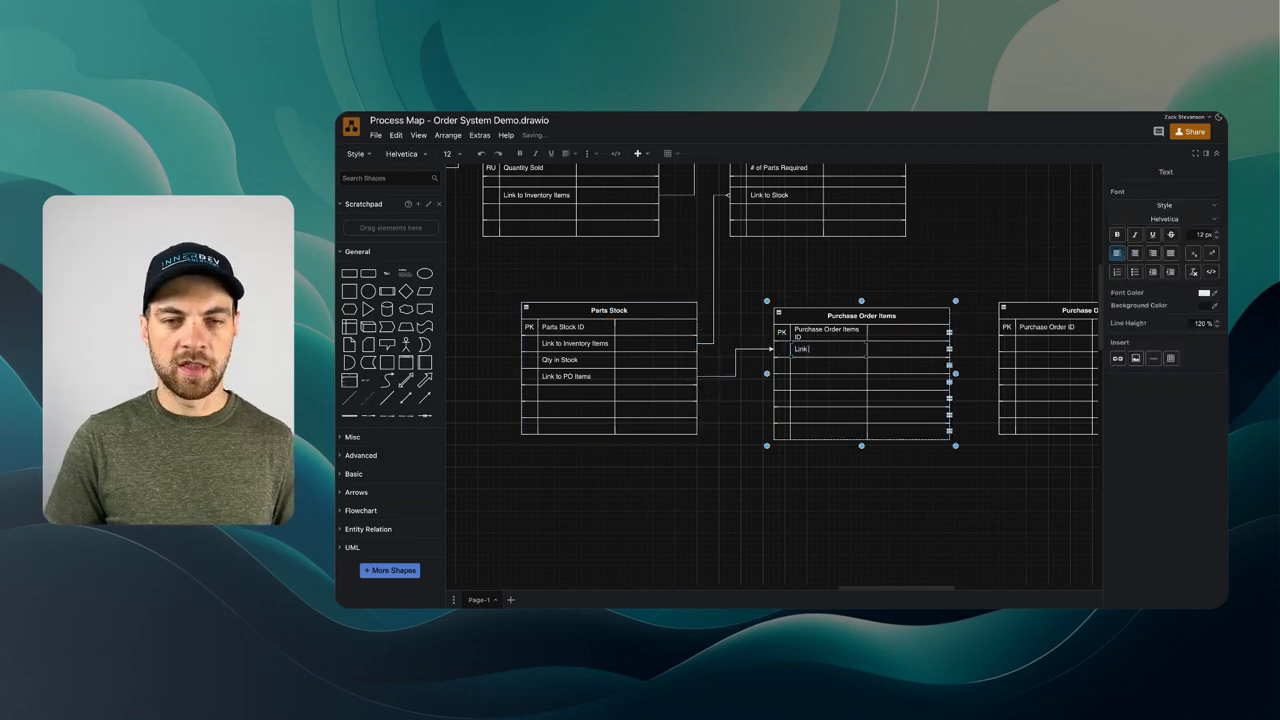
pyautogui.write(' to Parts Stock')
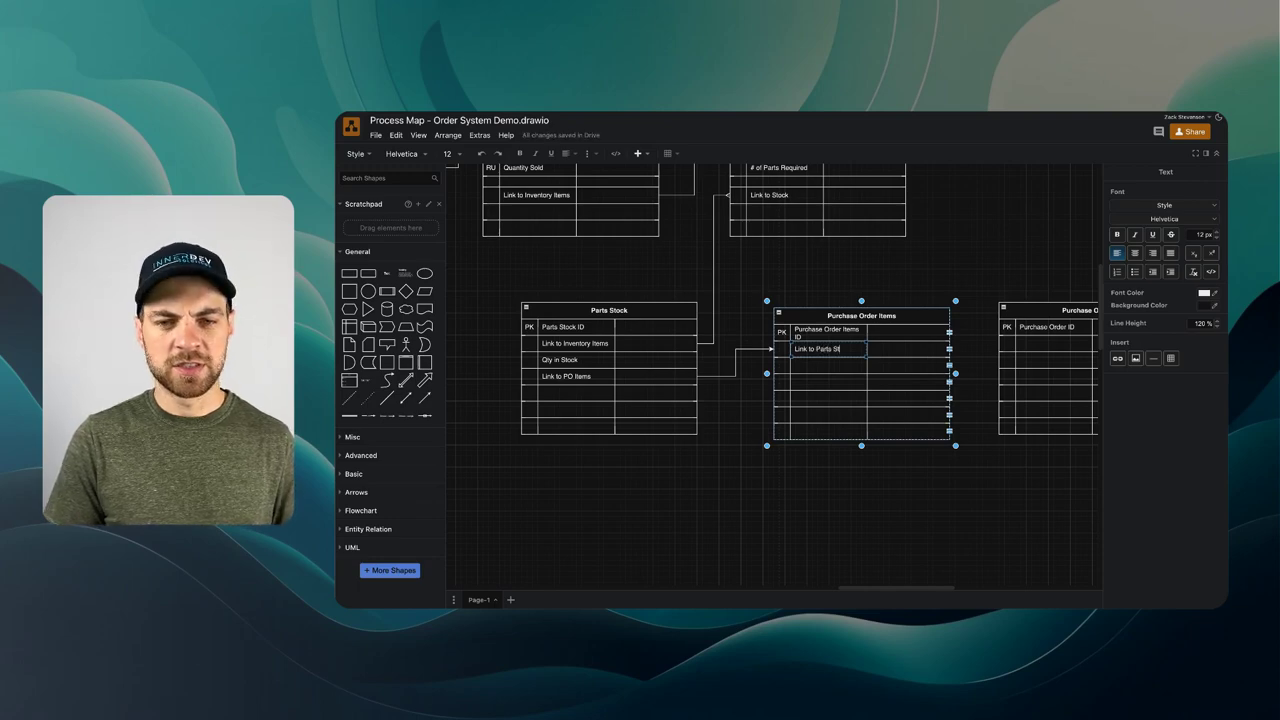
# - Add a Qty Received field below Link to PO Items in Parts Stock, marked RU in the key column
pyautogui.doubleClick(575, 393)
pyautogui.write('Qty ')
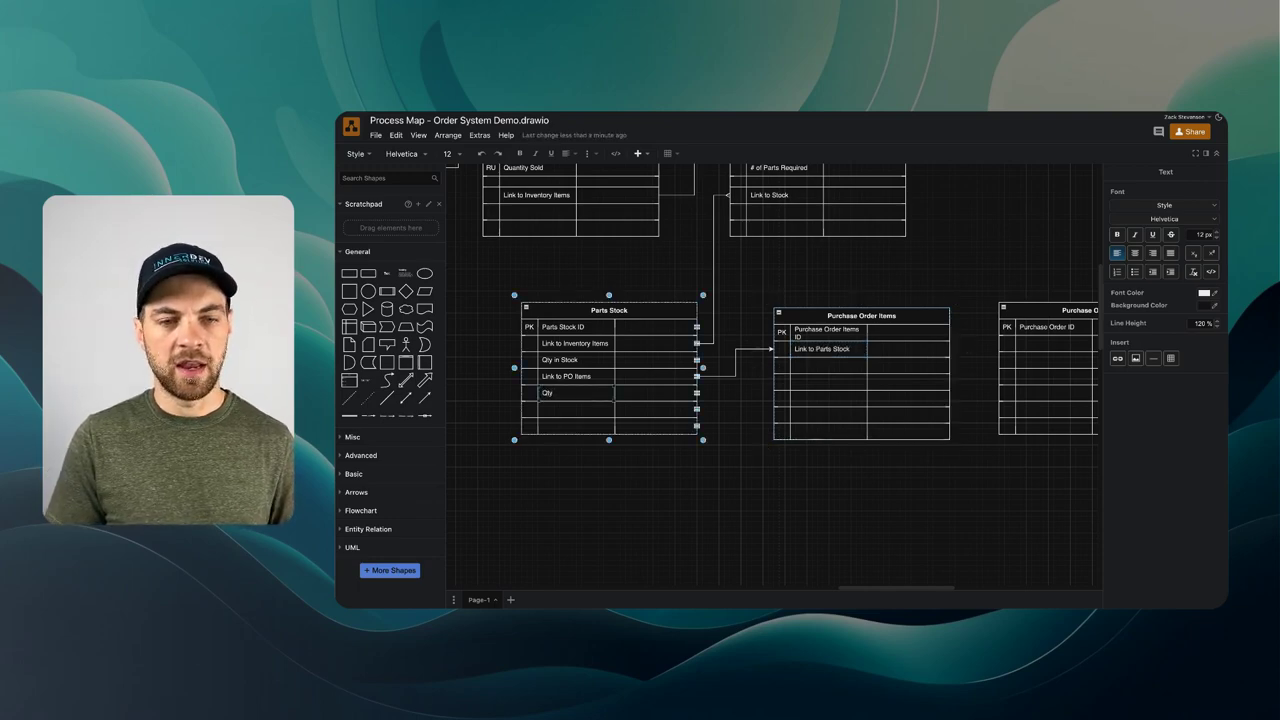
pyautogui.write('Received')
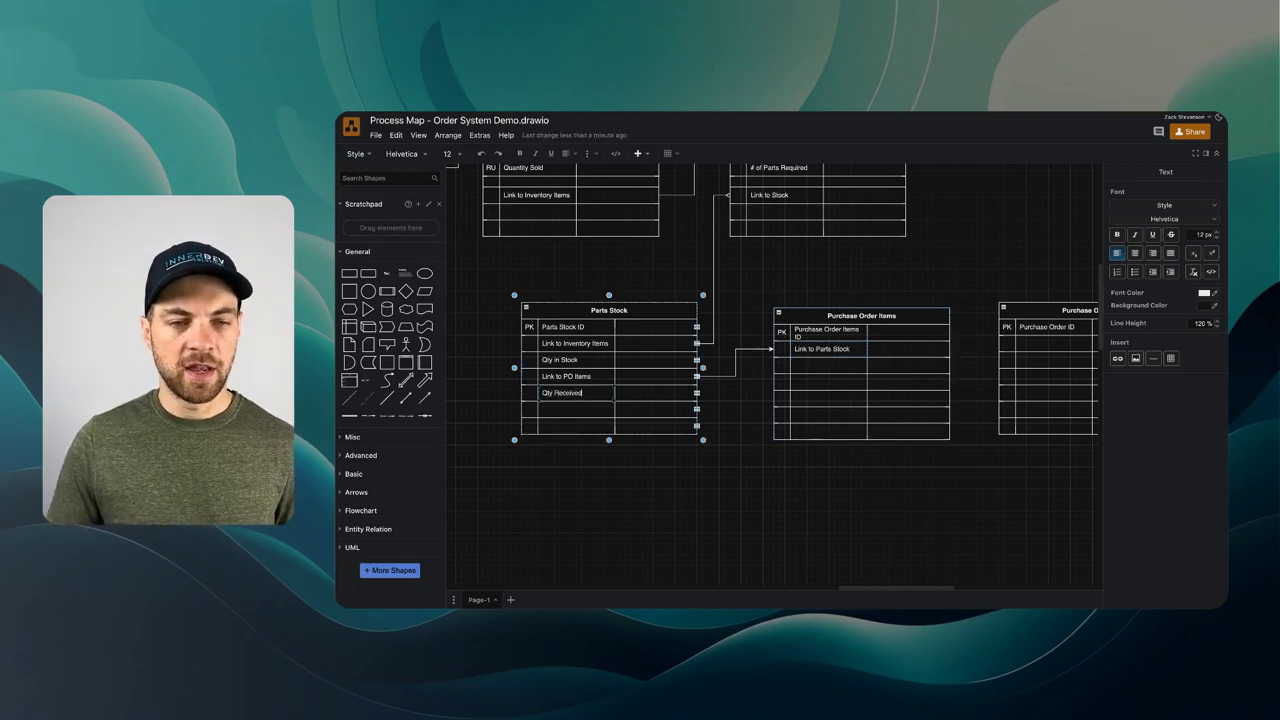
pyautogui.click(530, 393)
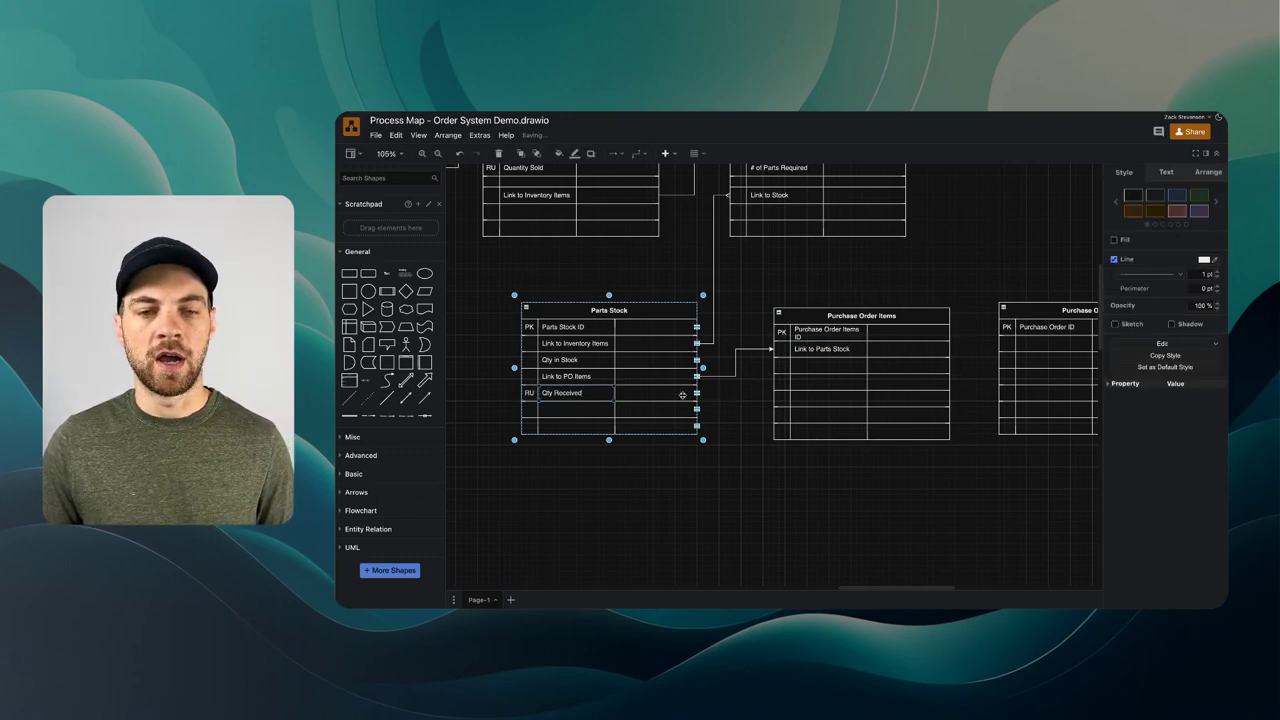
# - Connect the Qty Received row of Parts Stock to the row below Link to Parts Stock in Purchase Order Items, labelling that row Qty Received
pyautogui.moveTo(697, 393); pyautogui.dragTo(770, 366)
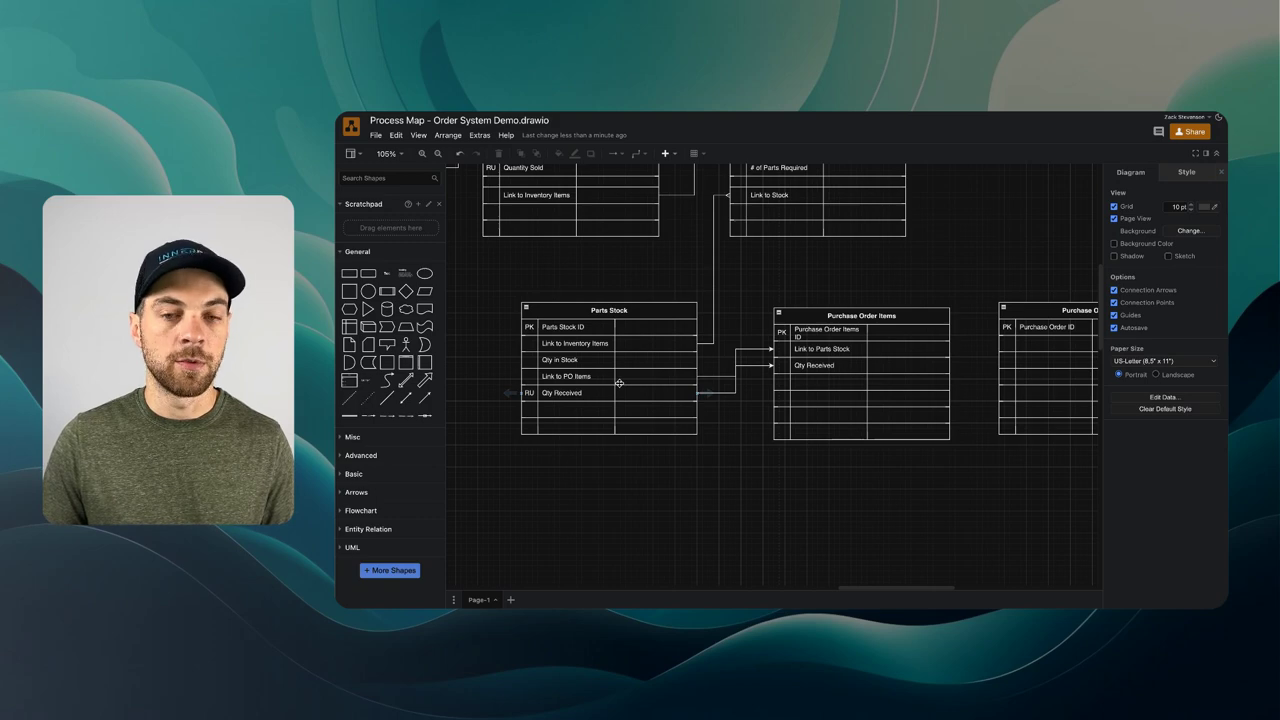
# - Add Link to Purchase Orders to Purchase Order Items and Link to PO Items to Purchase Order, and connect the latter row to the former
pyautogui.hscroll(5, 917, 379)
pyautogui.click(788, 322)
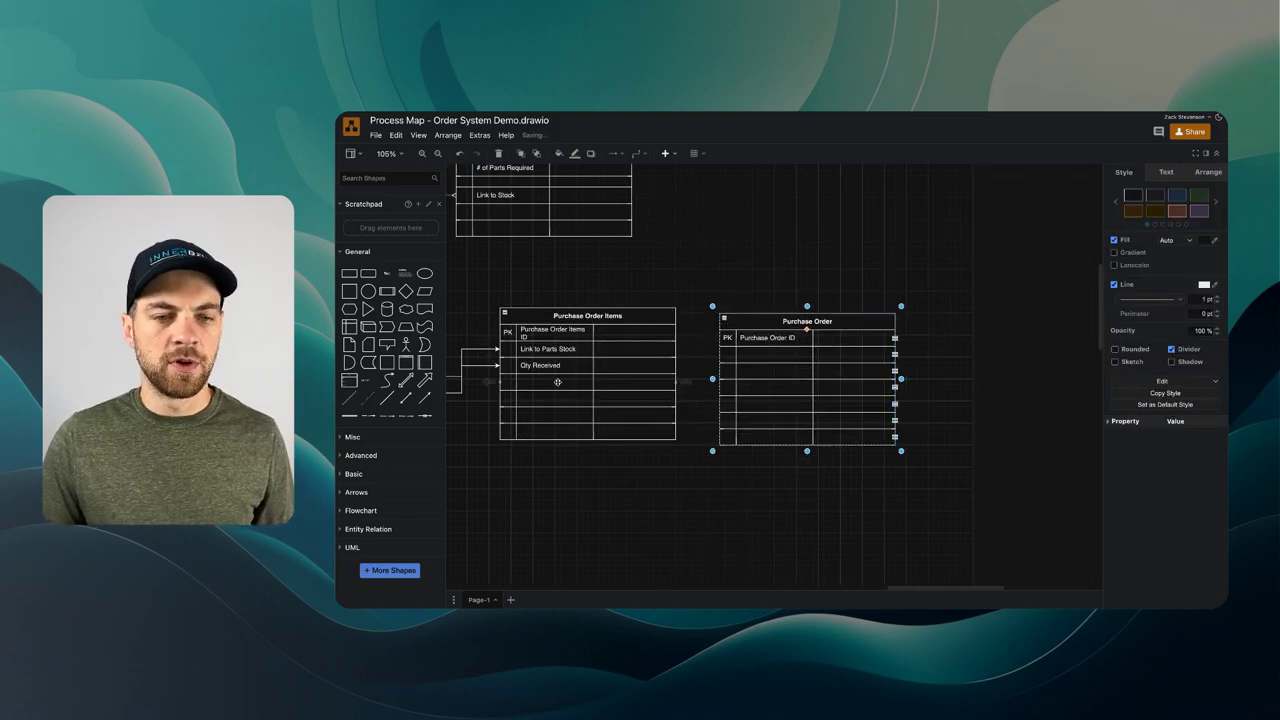
pyautogui.doubleClick(557, 382)
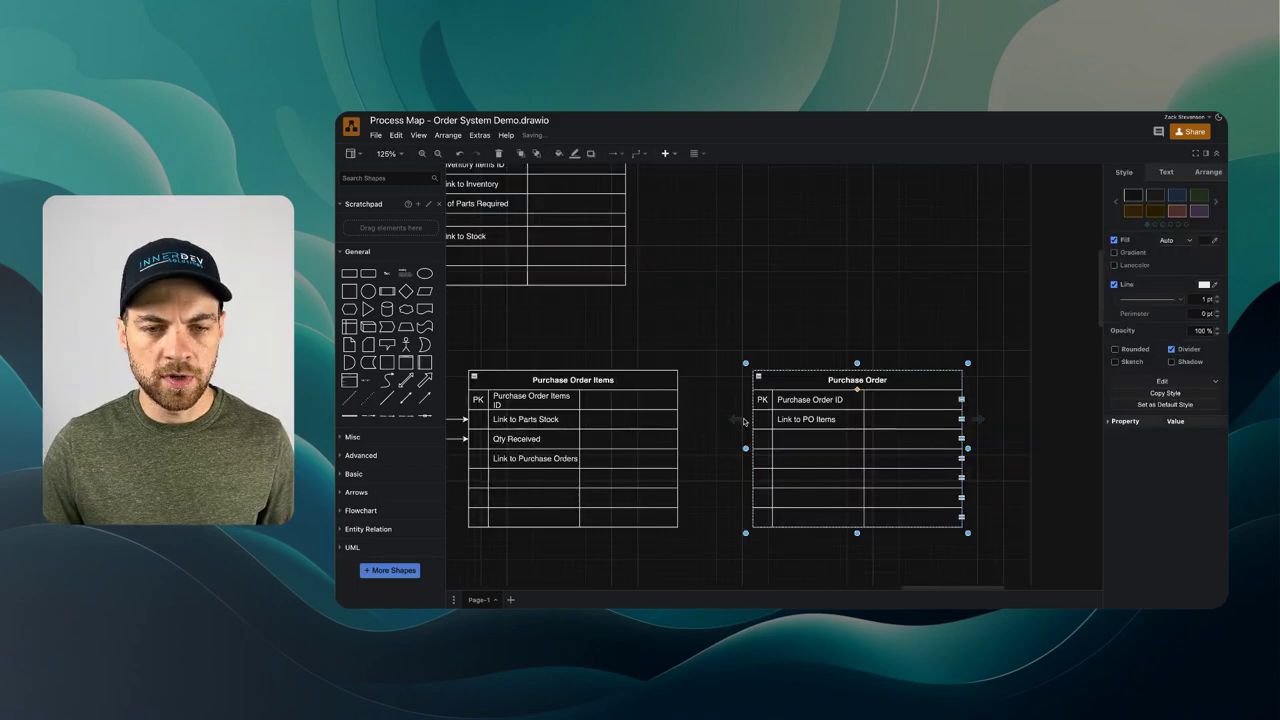
pyautogui.moveTo(738, 420); pyautogui.dragTo(678, 458)
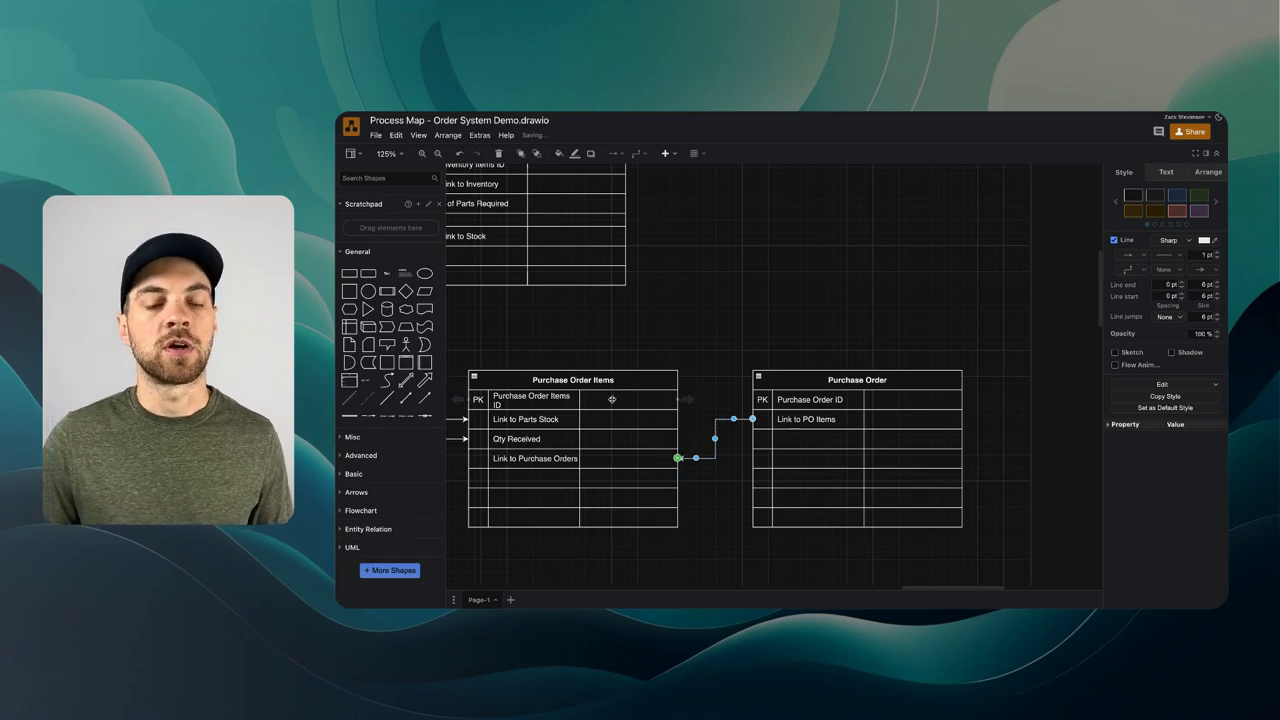
pyautogui.hscroll(-3, 585, 405)
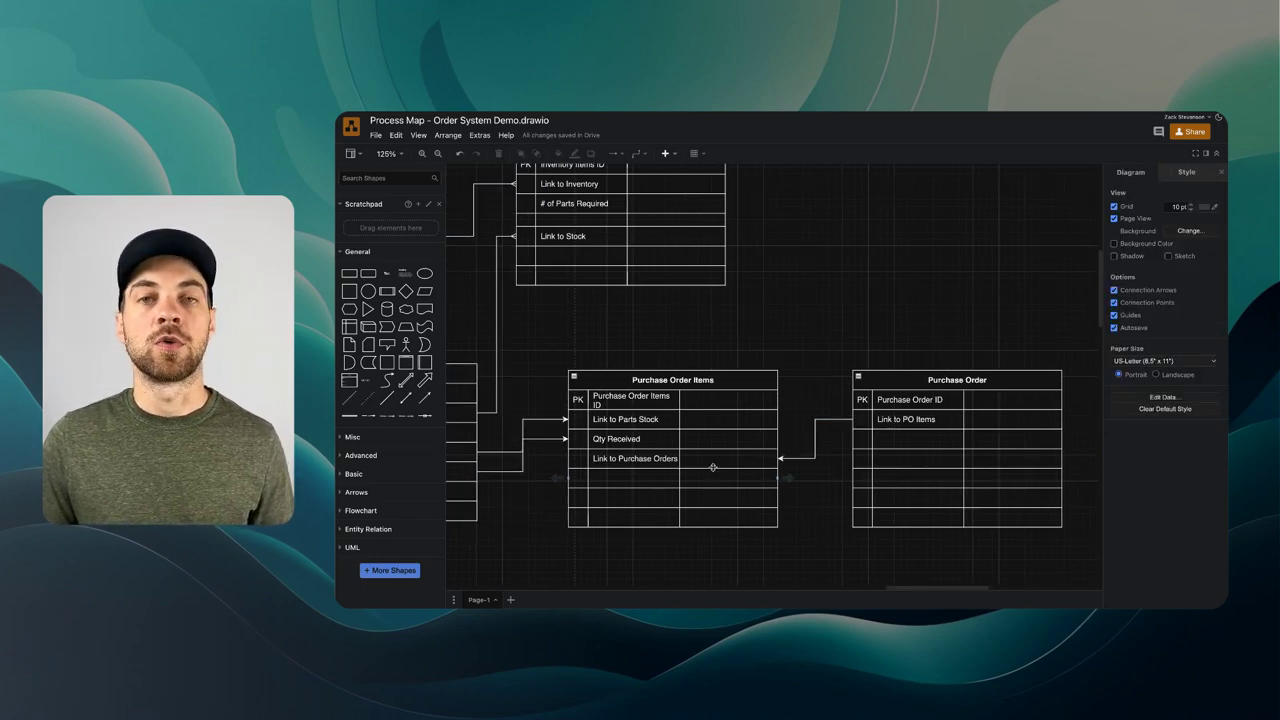
pyautogui.hscroll(2, 713, 467)
pyautogui.hscroll(2, 705, 449)
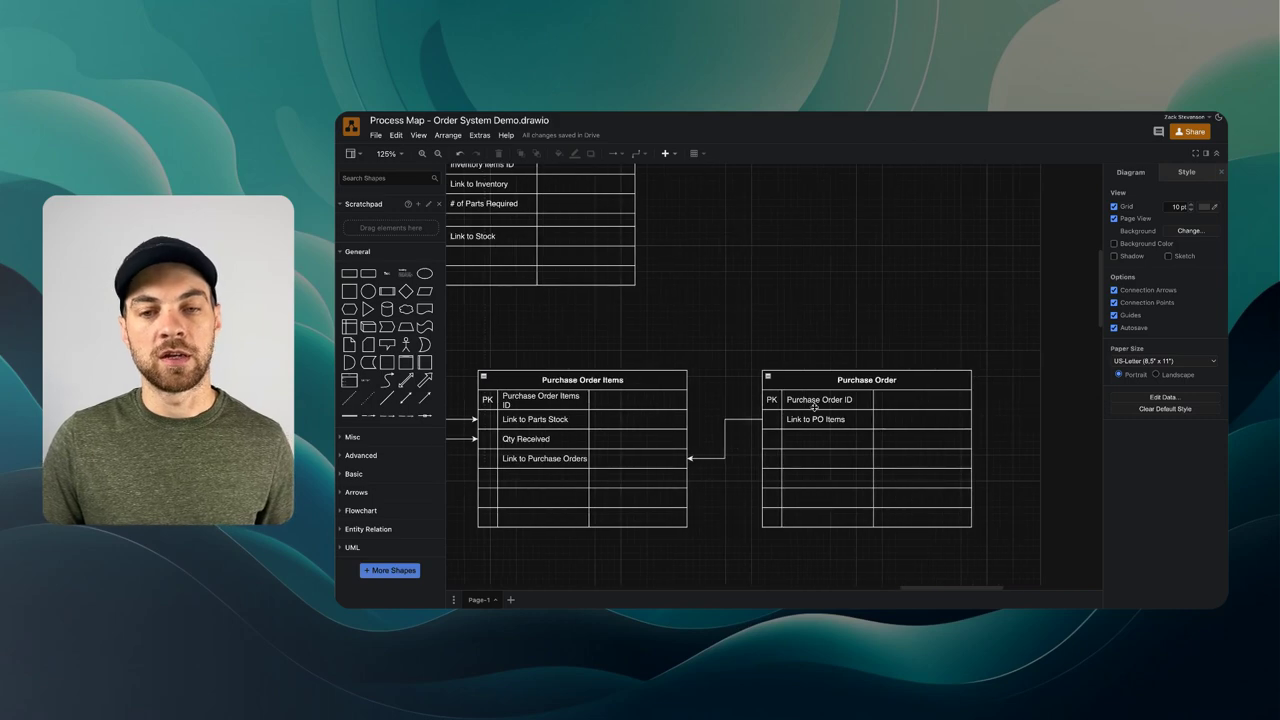
pyautogui.hscroll(1, 880, 421)
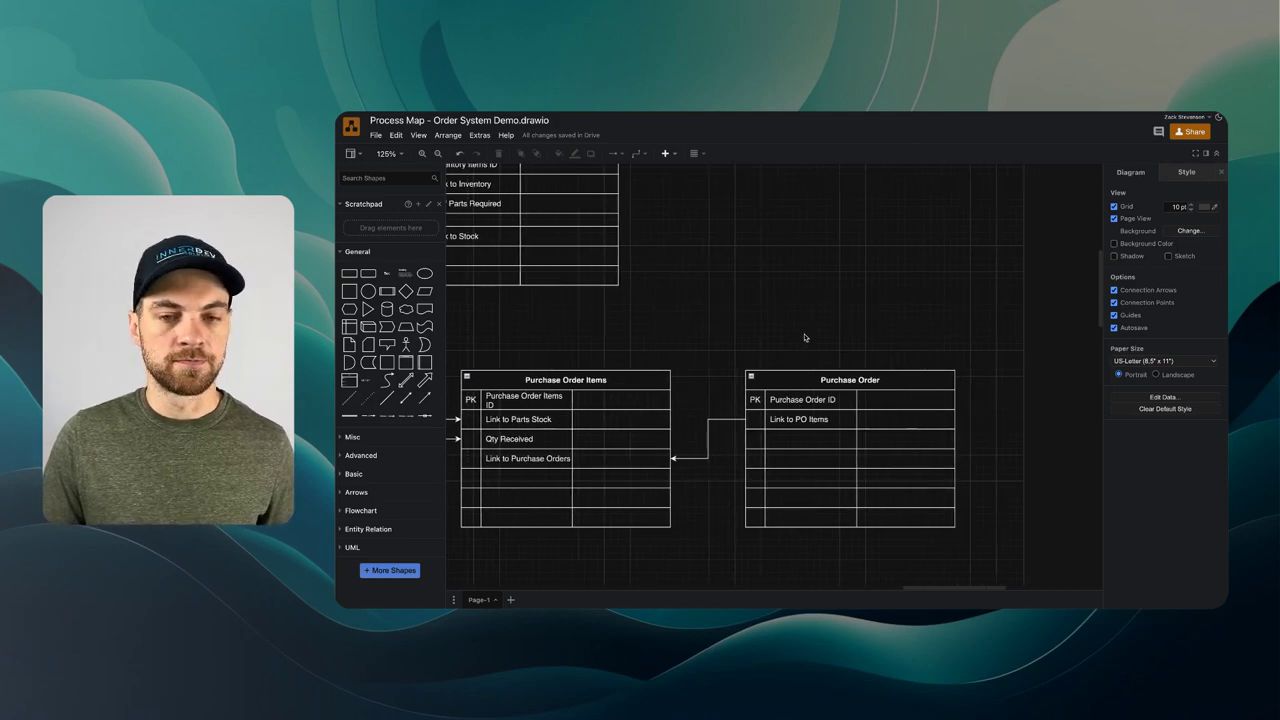
# - Review the Sales Order fields and how Sales Order Items links them to the Inventory/Products table
pyautogui.keyDown('ctrl'); pyautogui.scroll(-3, 548, 310); pyautogui.keyUp('ctrl')
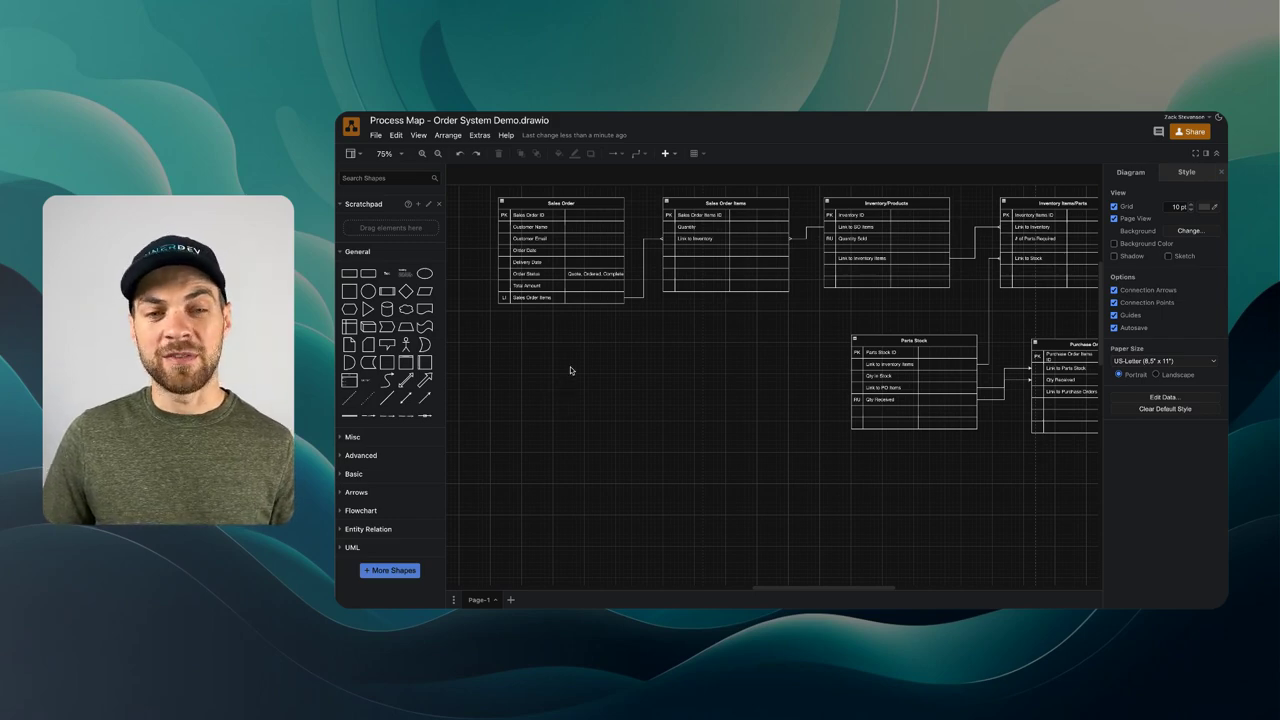
pyautogui.keyDown('ctrl'); pyautogui.scroll(3, 570, 366); pyautogui.keyUp('ctrl')
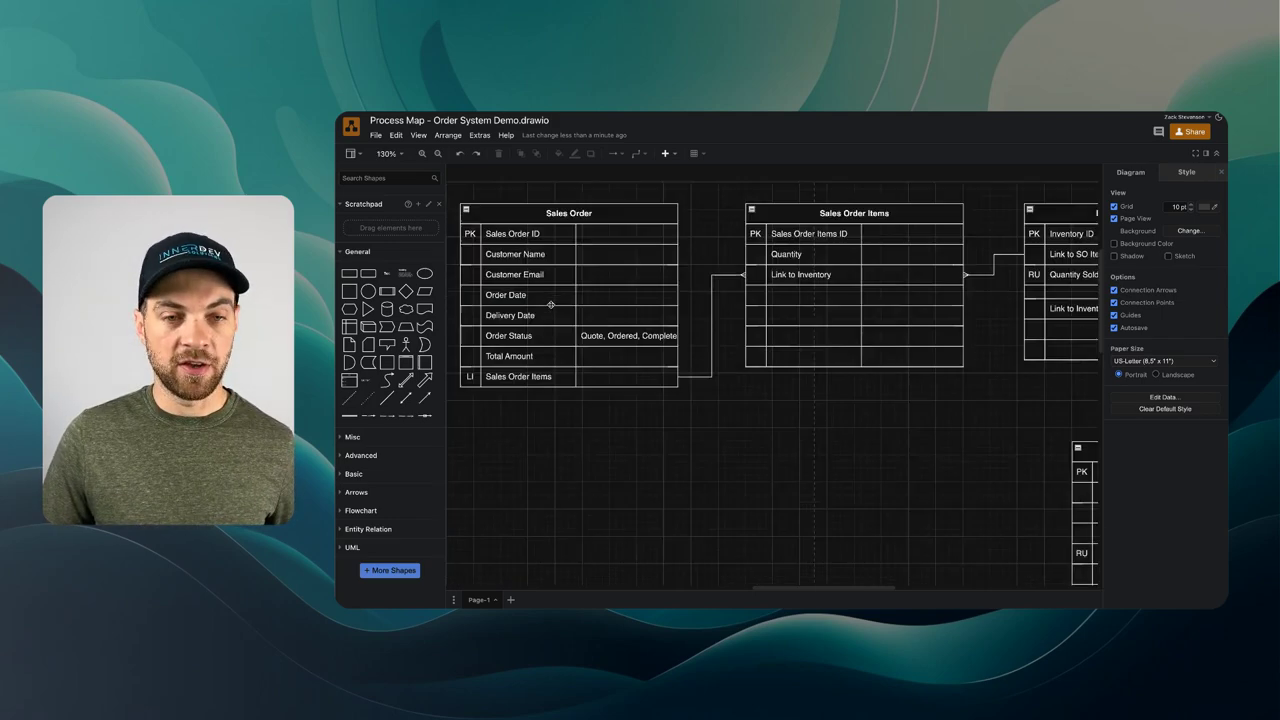
pyautogui.keyDown('ctrl'); pyautogui.scroll(-2, 551, 300); pyautogui.keyUp('ctrl')
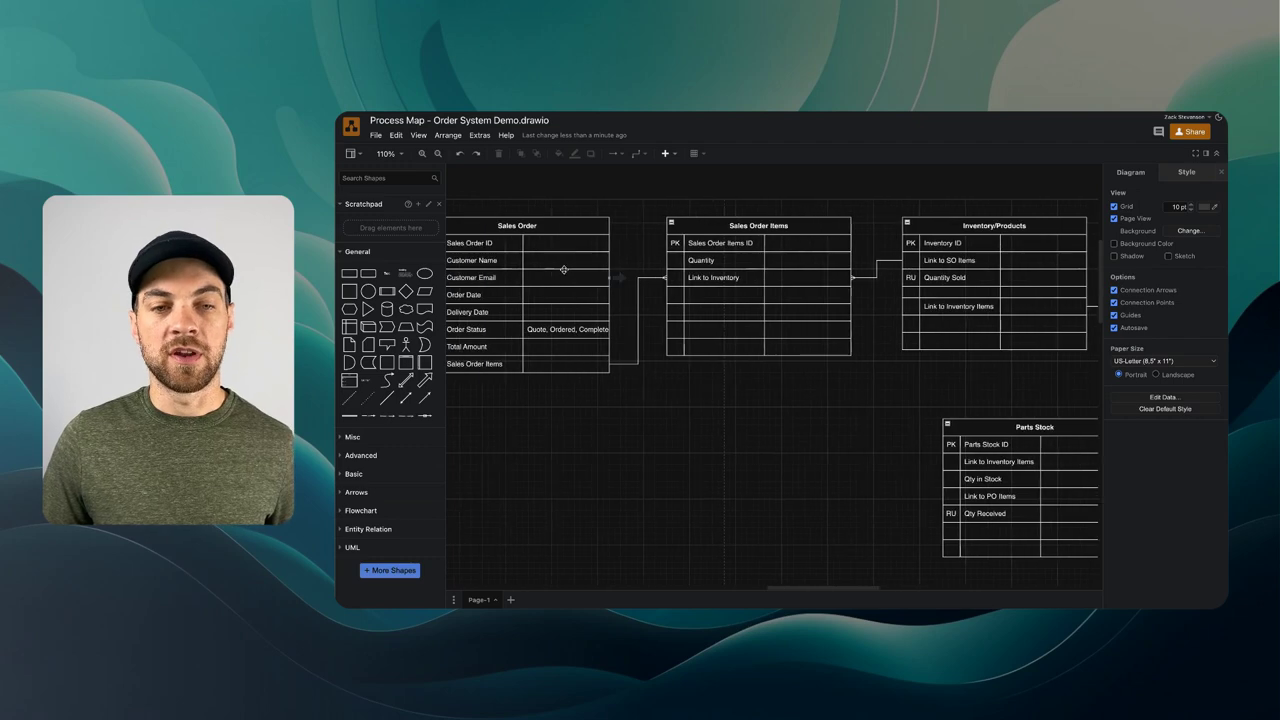
pyautogui.hscroll(3, 563, 270)
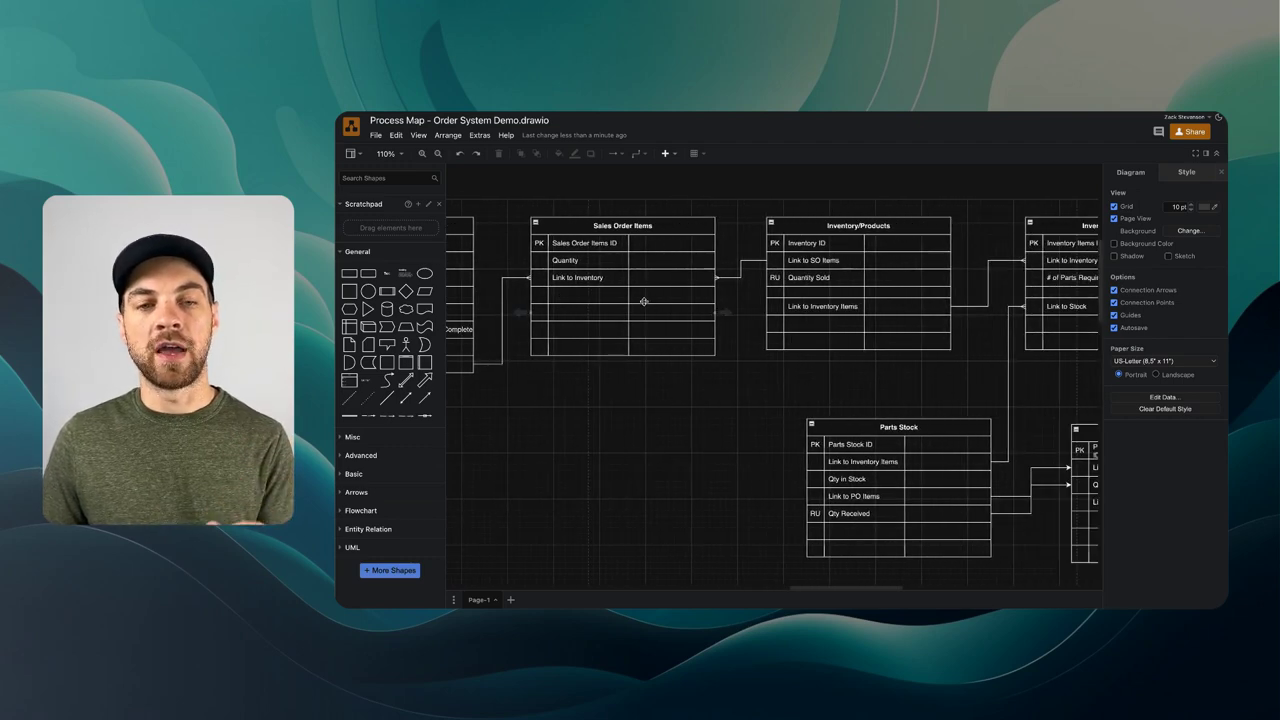
pyautogui.hscroll(-6, 644, 301)
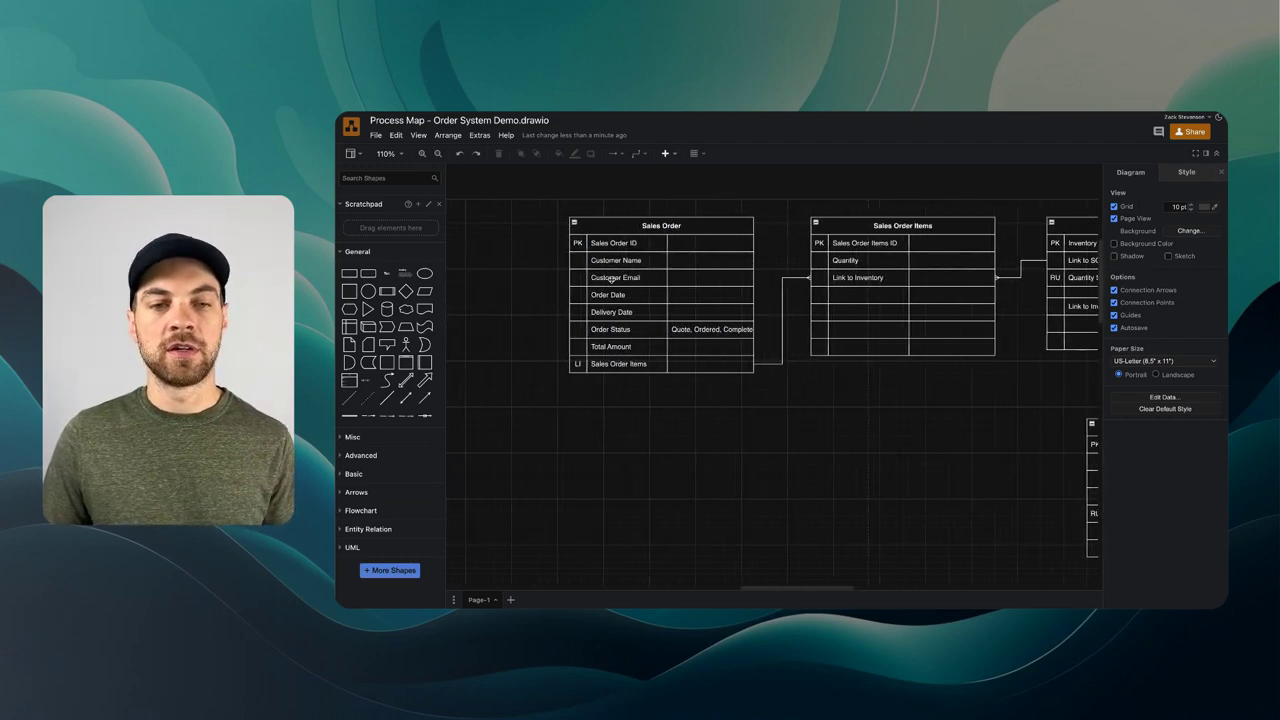
pyautogui.hscroll(6, 603, 380)
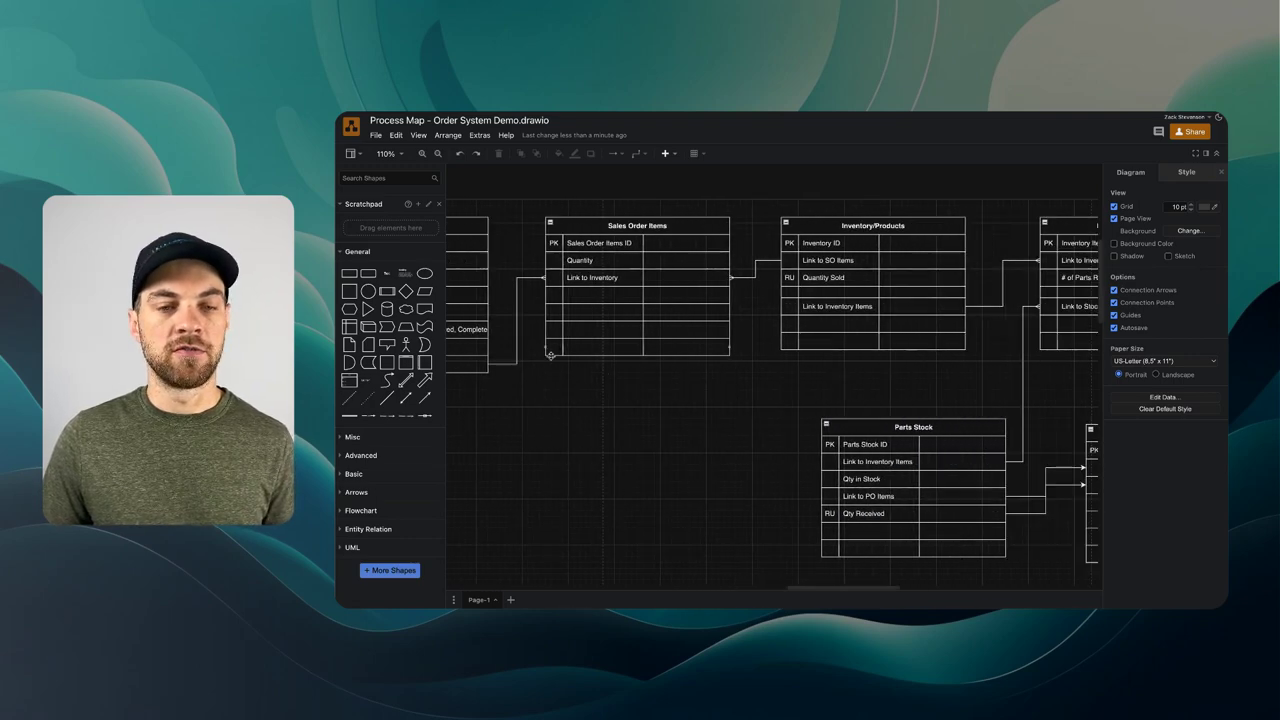
pyautogui.hscroll(1, 551, 358)
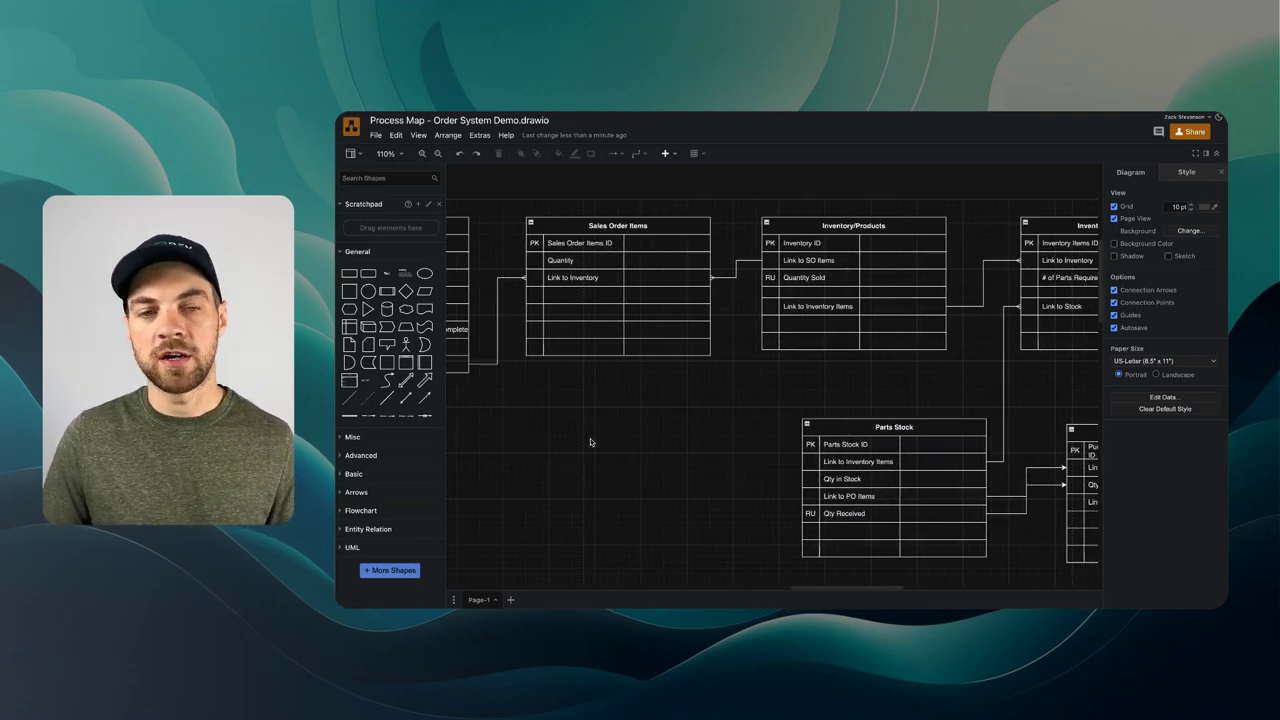
# - Examine how Inventory/Products relates to Inventory Items/Parts and how the parts link down to stock
pyautogui.hscroll(2, 590, 442)
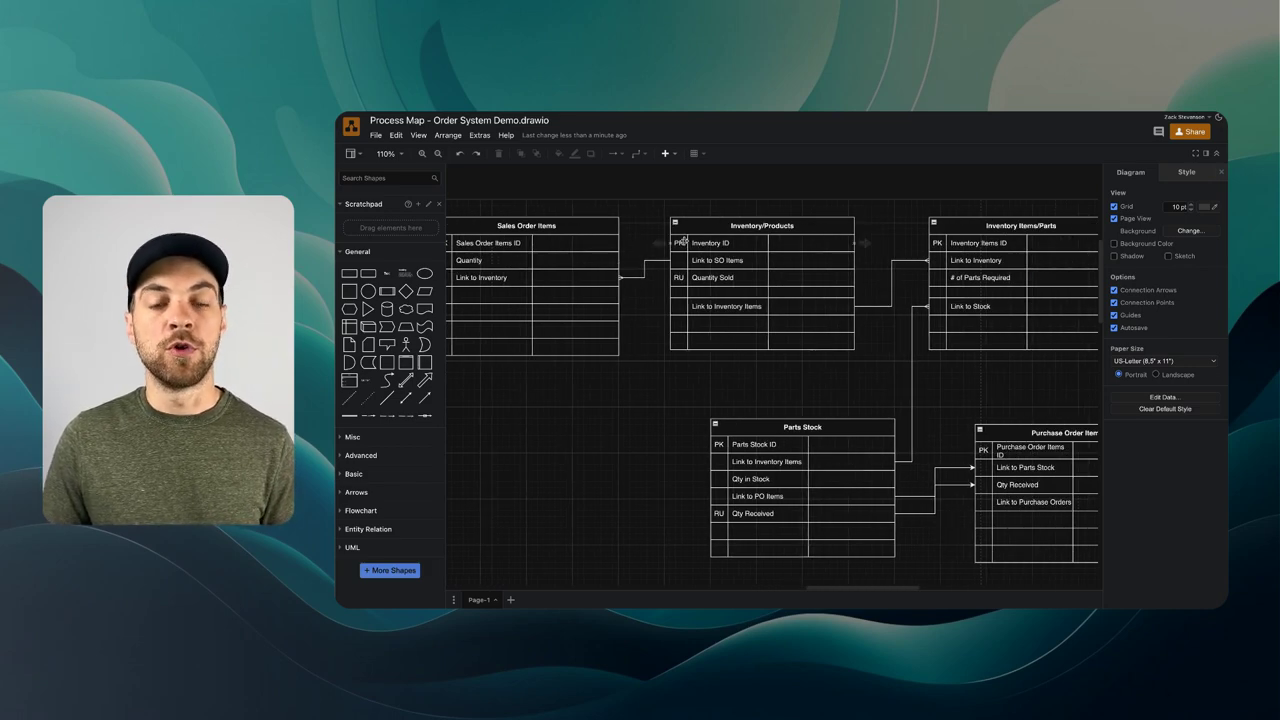
pyautogui.hscroll(2, 684, 237)
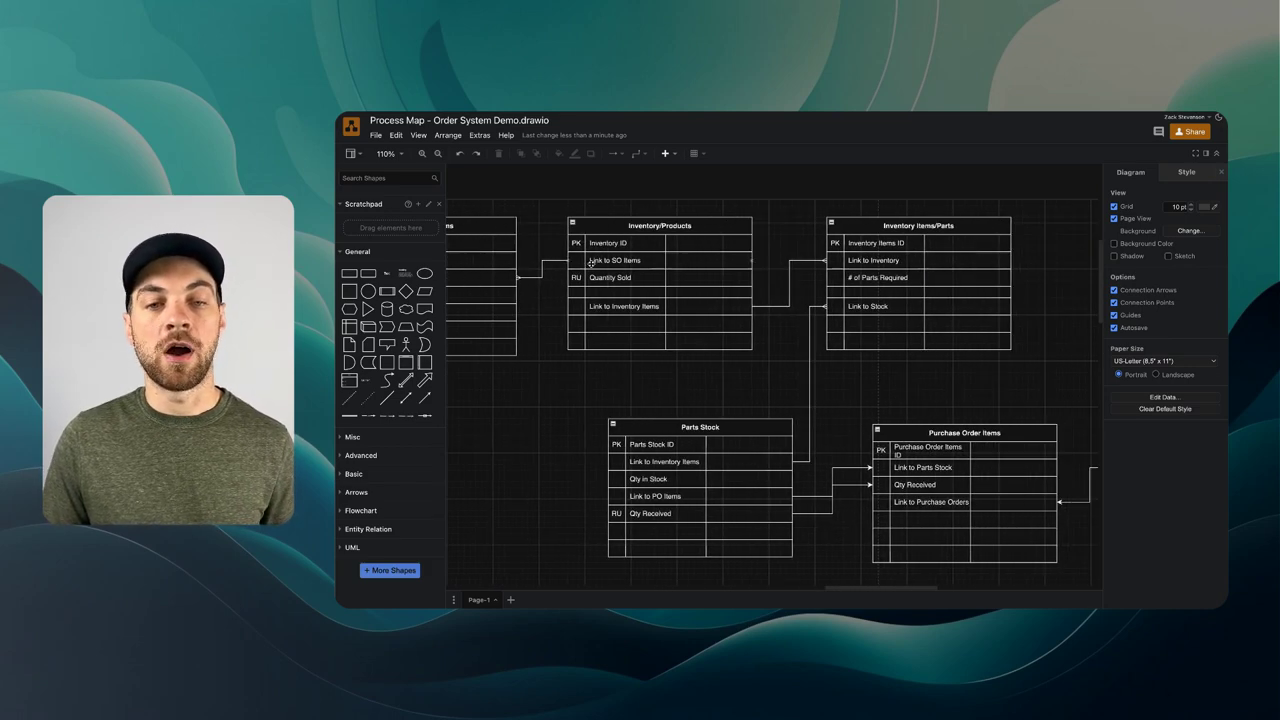
pyautogui.hscroll(2, 590, 262)
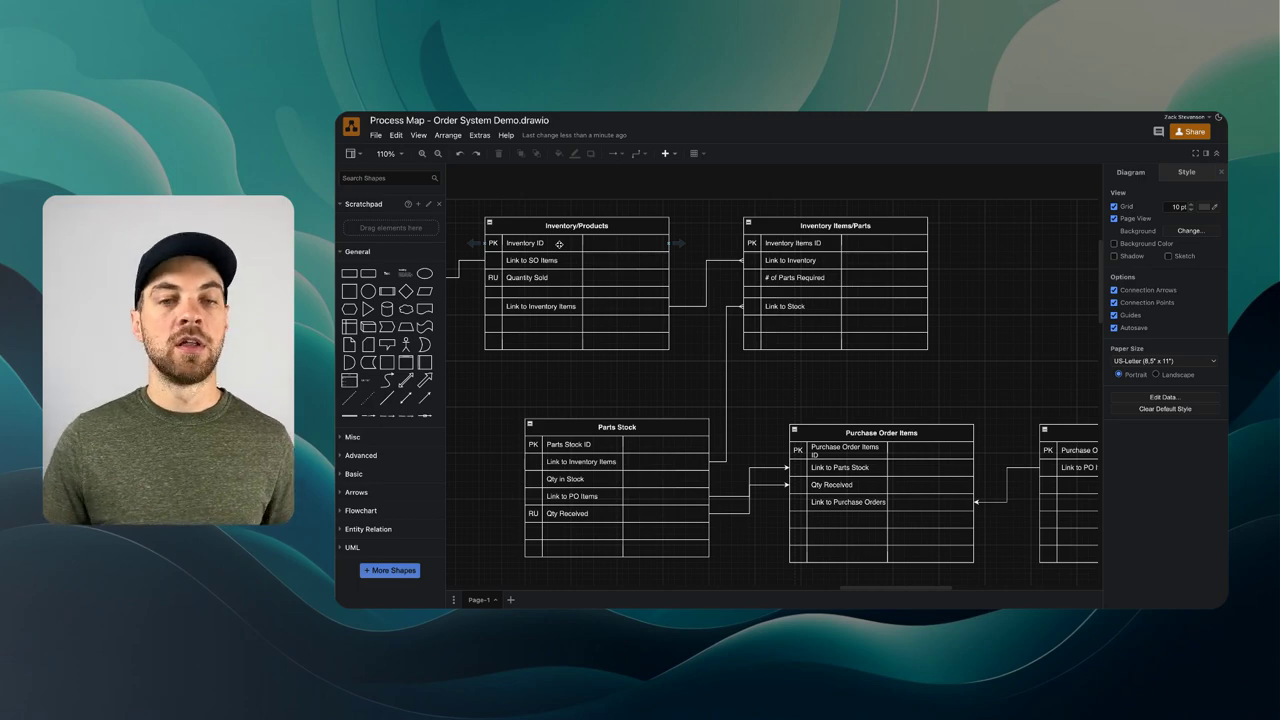
pyautogui.hscroll(2, 559, 244)
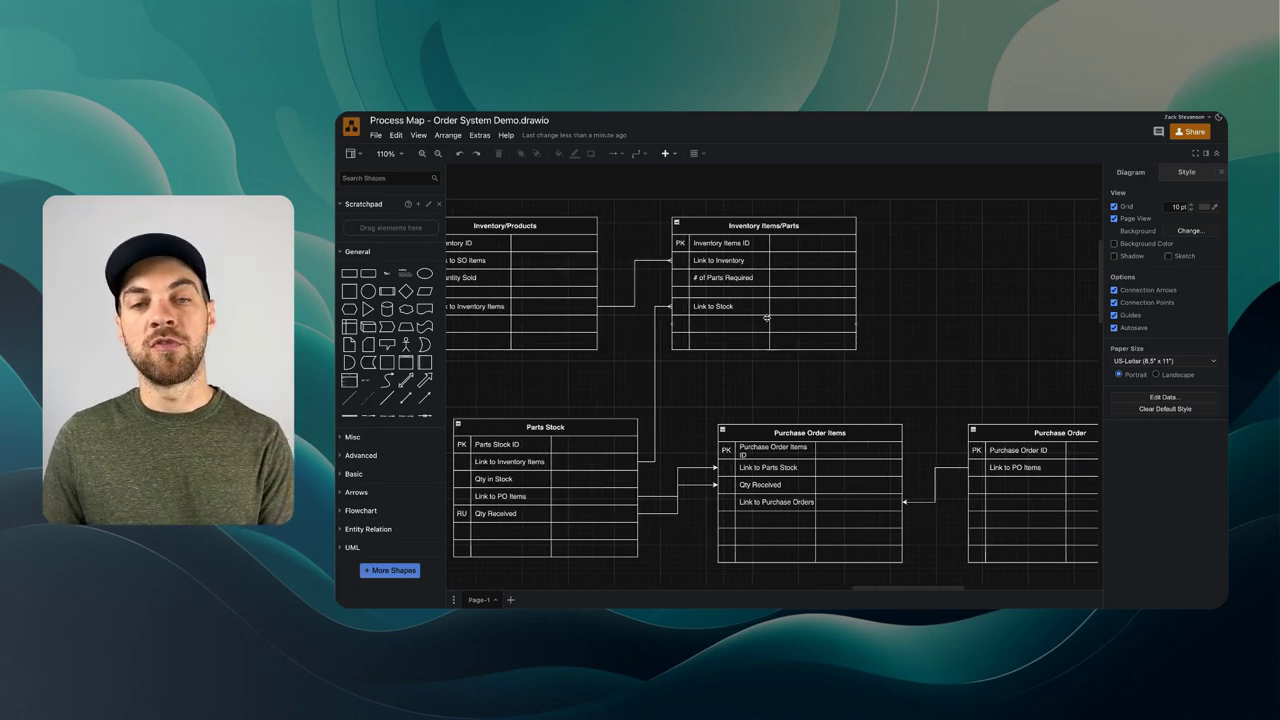
pyautogui.hscroll(-2, 564, 243)
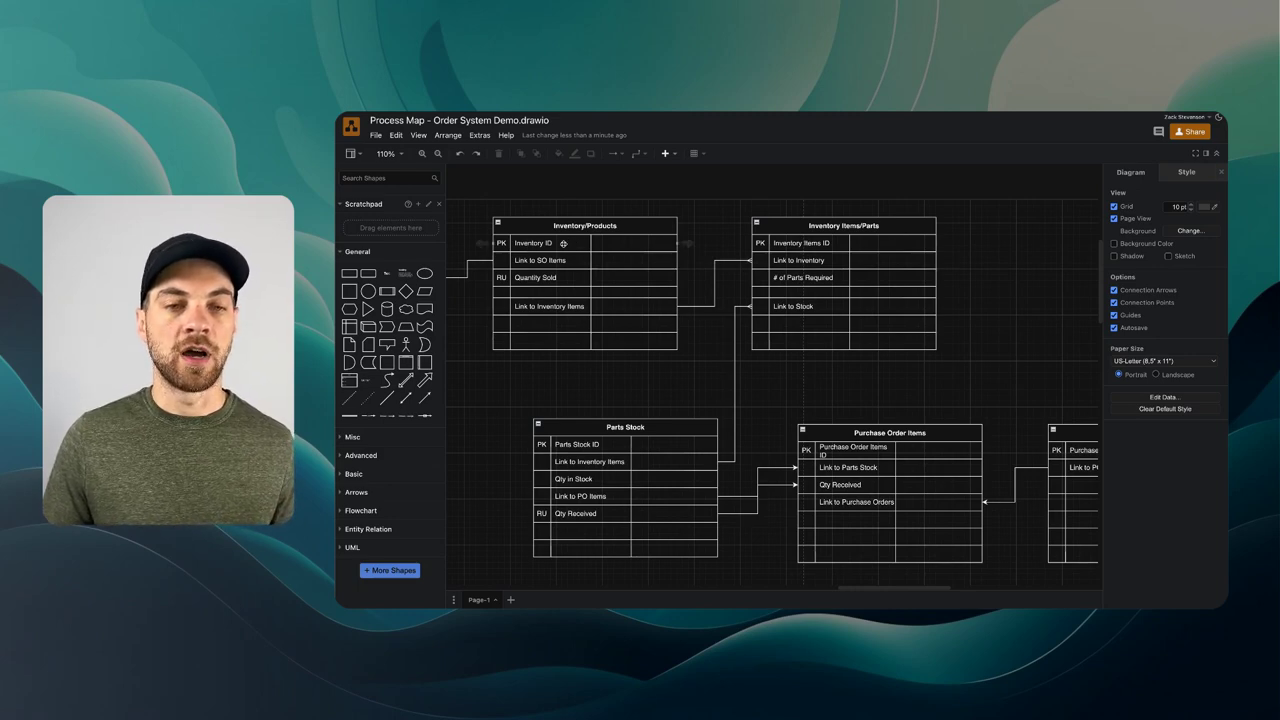
pyautogui.hscroll(2, 577, 360)
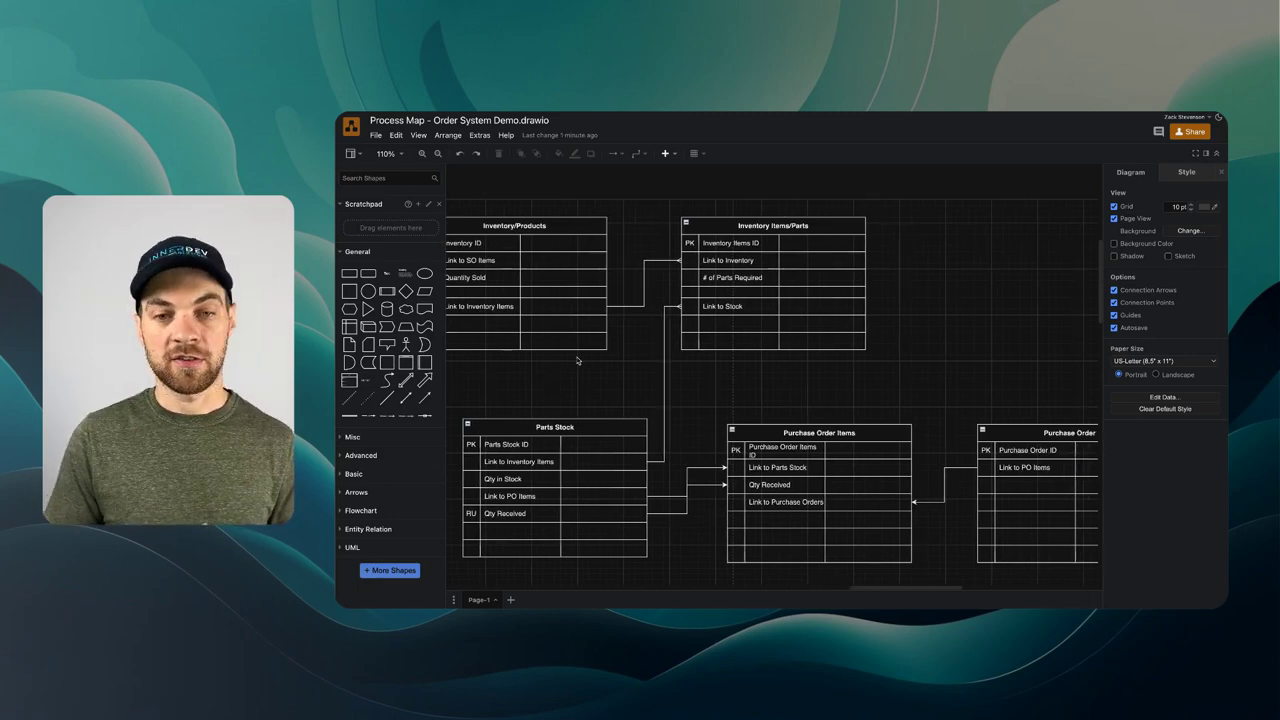
pyautogui.hscroll(3, 559, 365)
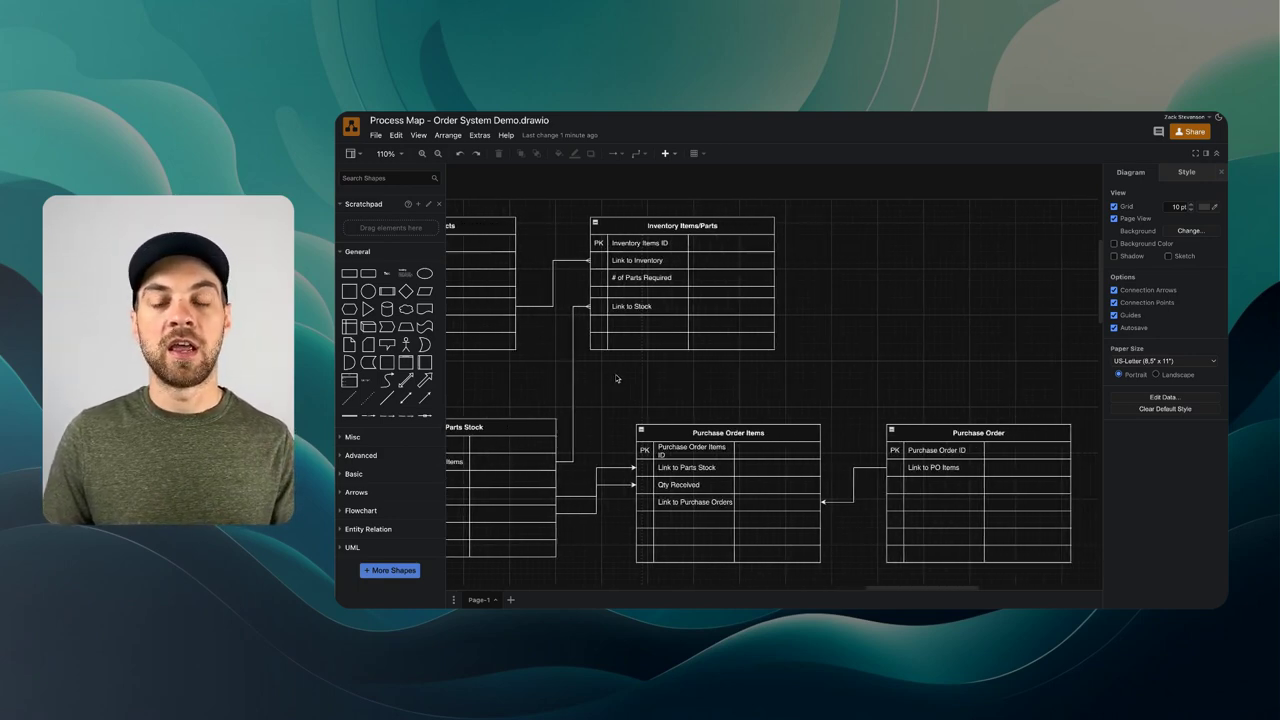
pyautogui.hscroll(-3, 616, 377)
# - Examine the Parts Stock fields and their links through Purchase Order Items to the Purchase Order table
pyautogui.scroll(-1, 616, 377)
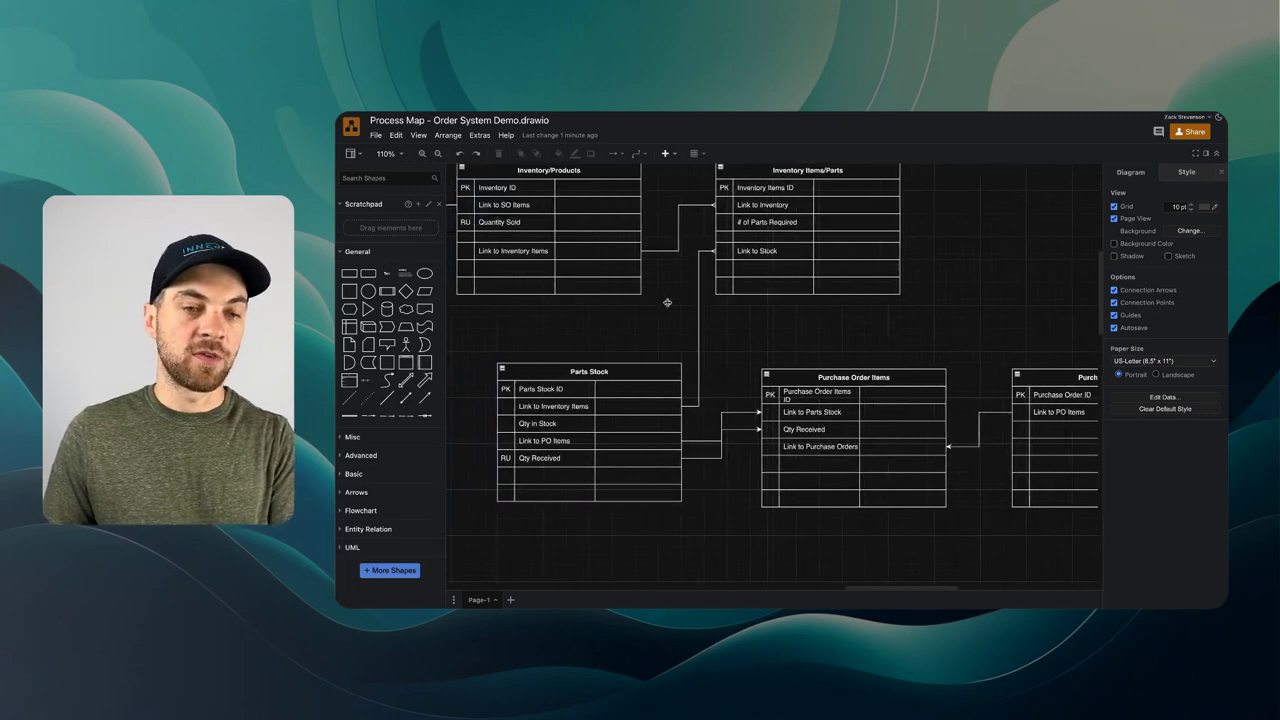
pyautogui.scroll(-1, 631, 372)
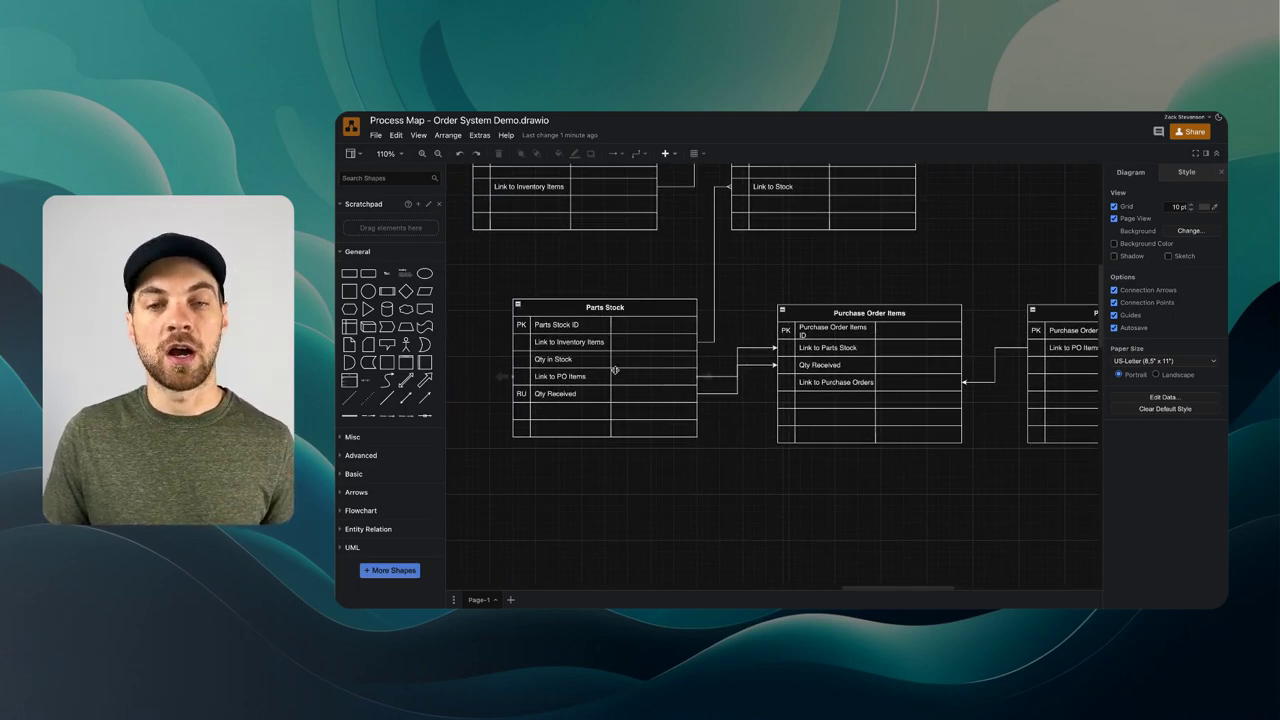
pyautogui.hscroll(3, 614, 369)
pyautogui.hscroll(-3, 757, 345)
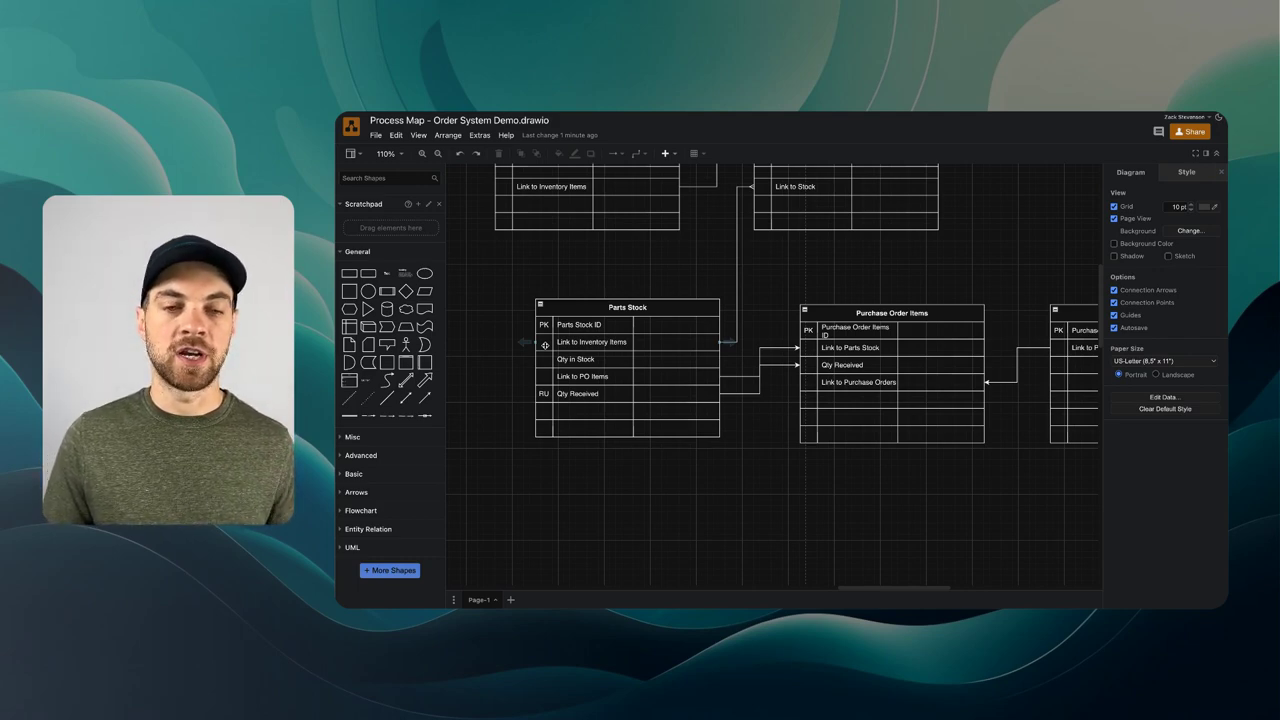
pyautogui.hscroll(2, 527, 358)
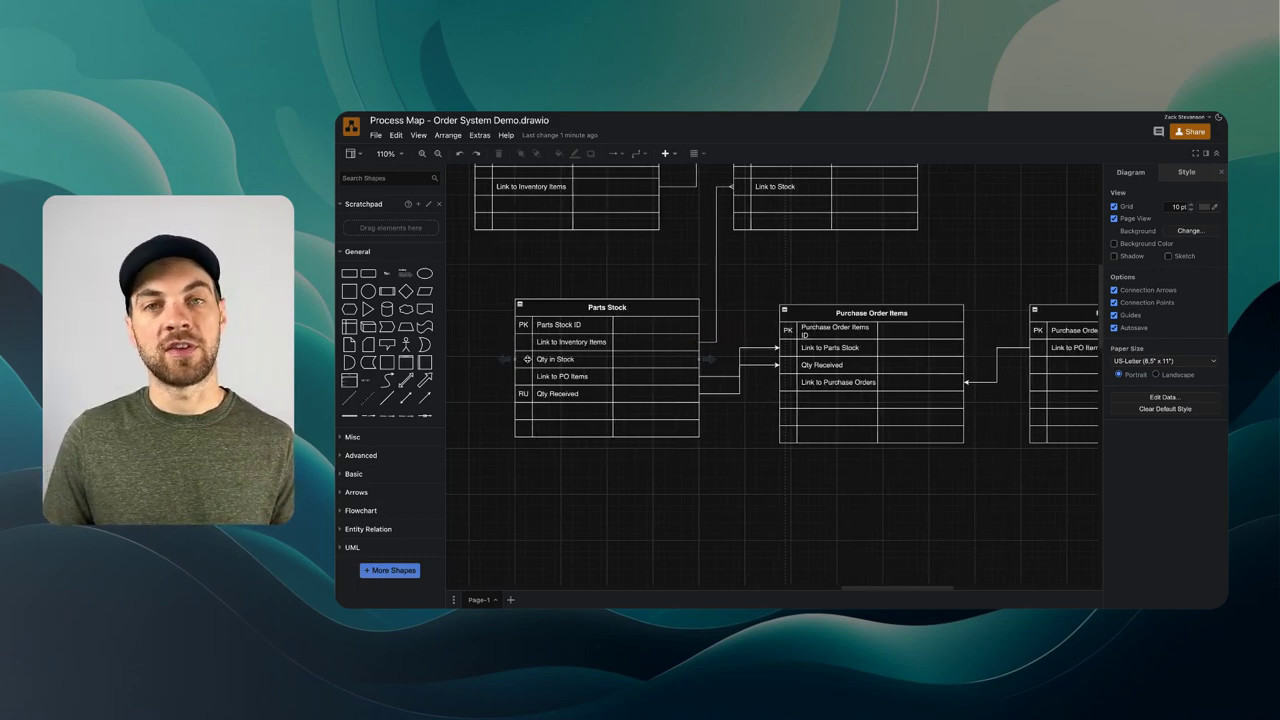
pyautogui.hscroll(2, 527, 358)
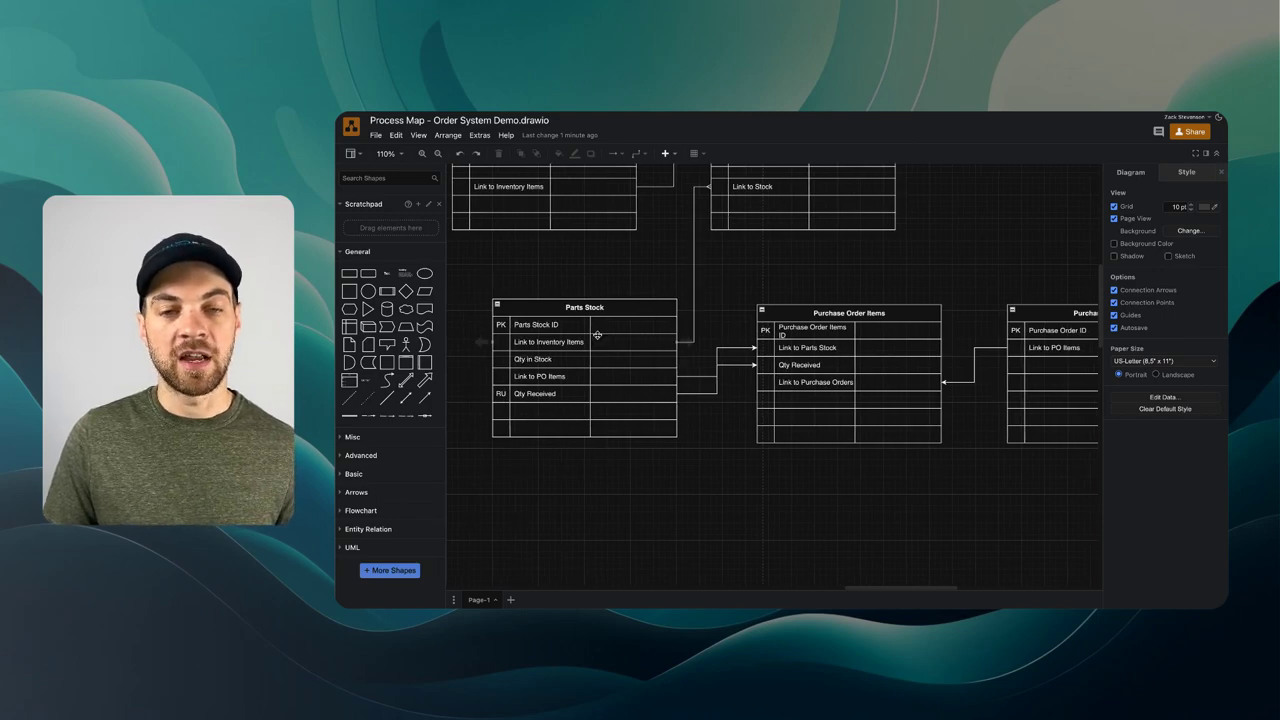
pyautogui.hscroll(8, 948, 350)
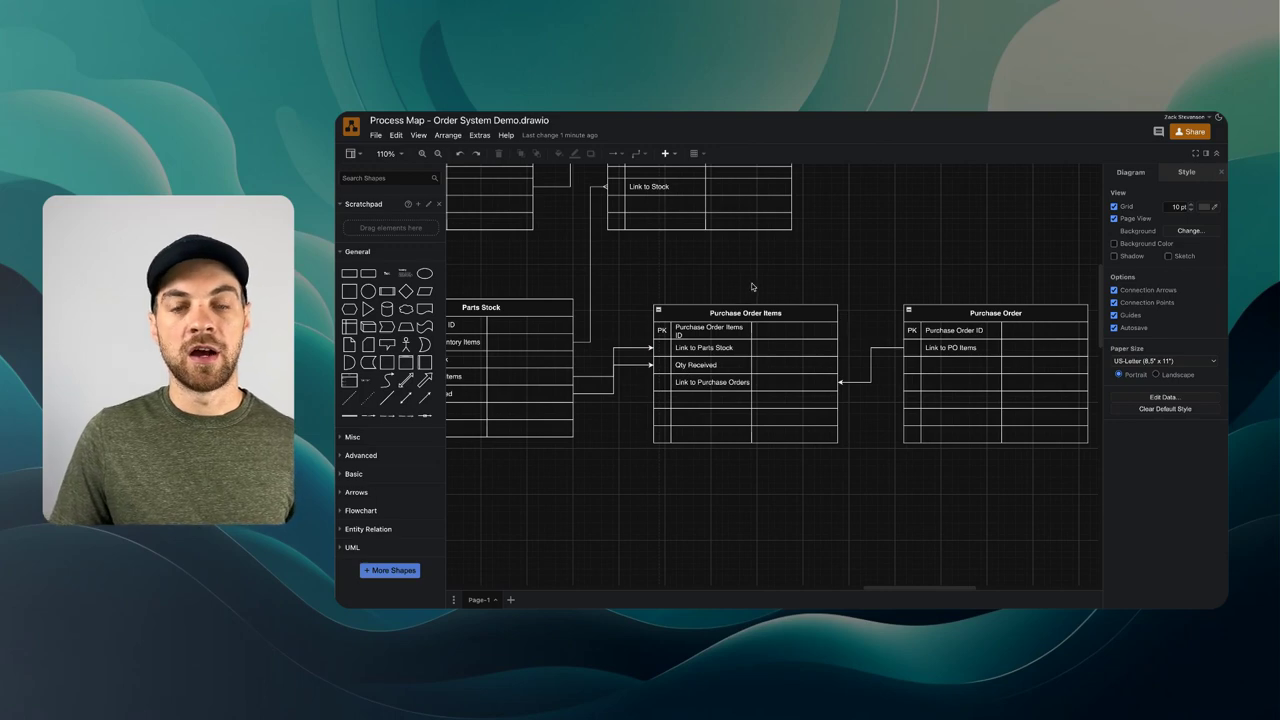
pyautogui.hscroll(-10, 752, 287)
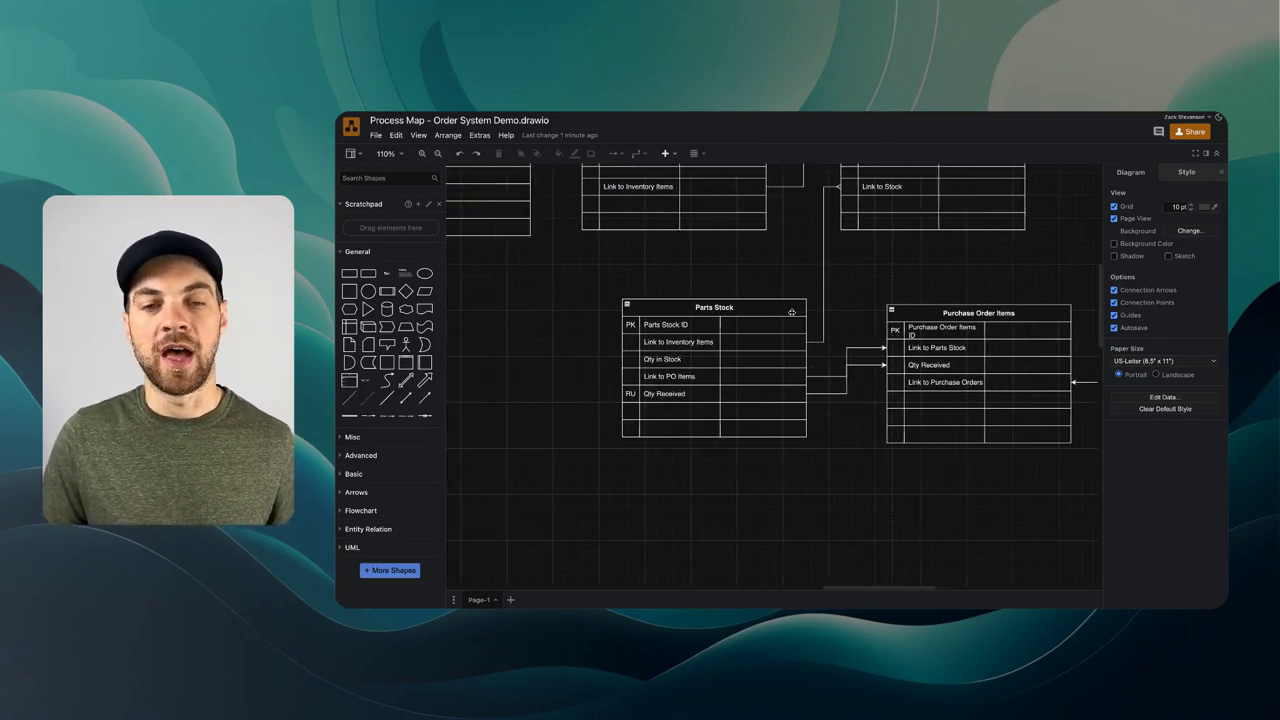
# - Look back over the inventory tables and the Sales Order and Sales Order Items tables in the diagram
pyautogui.scroll(3, 582, 358)
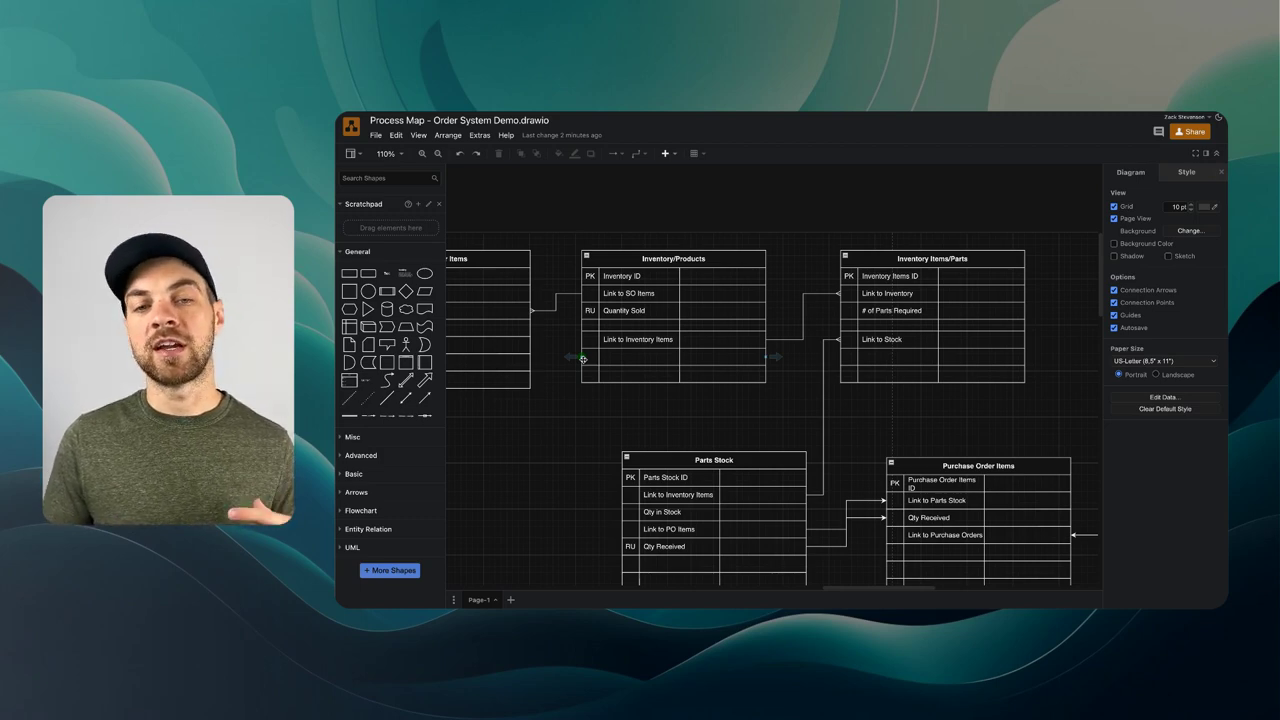
pyautogui.hscroll(-6, 585, 390)
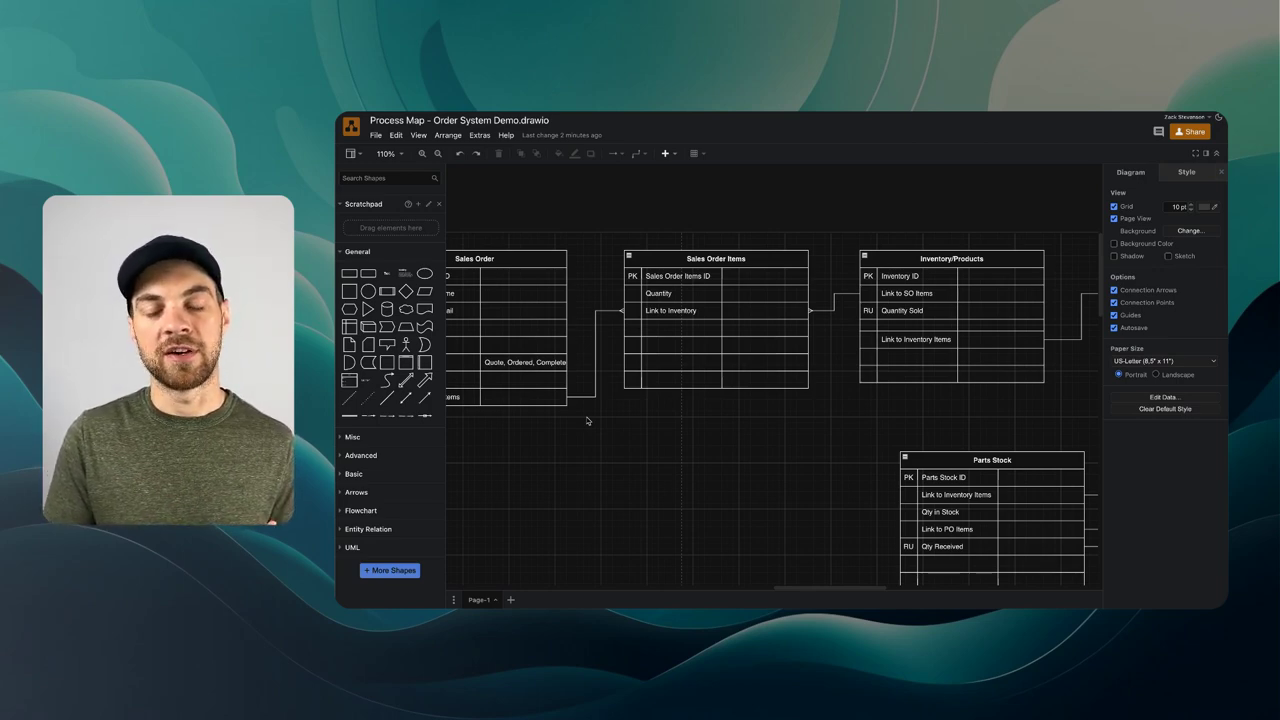
pyautogui.hscroll(1, 589, 430)
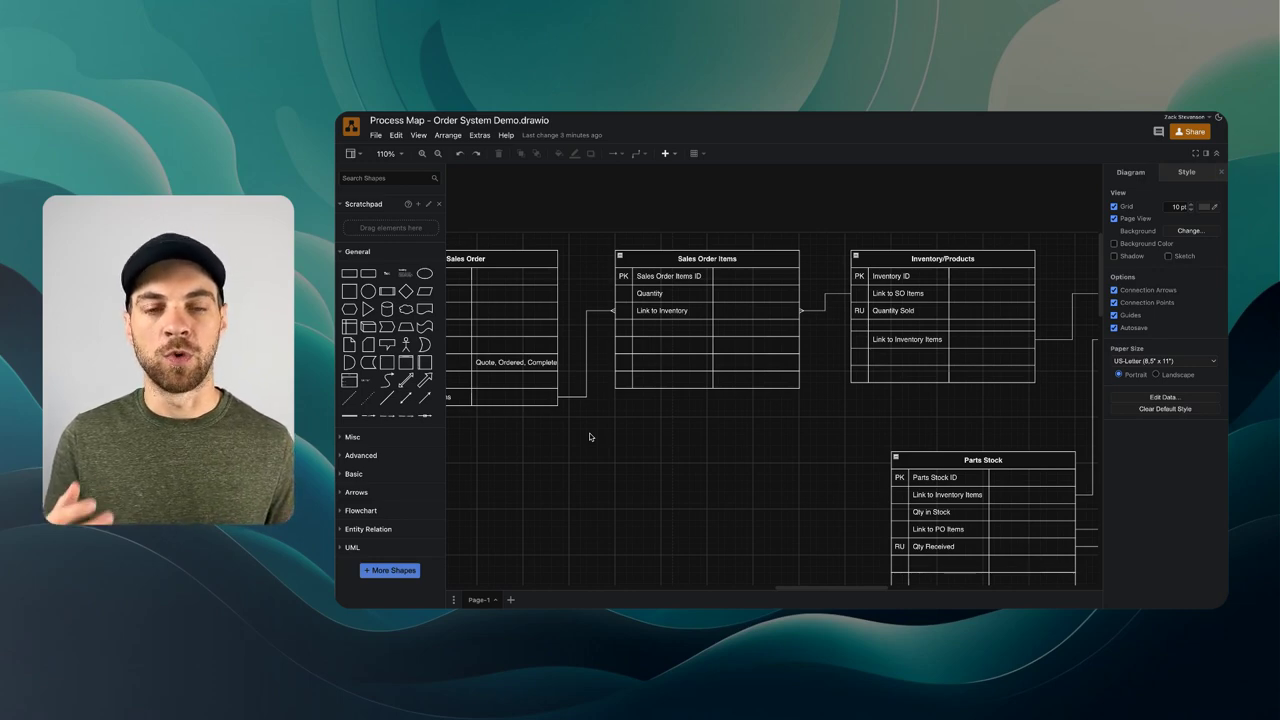
pyautogui.hscroll(-4, 590, 437)
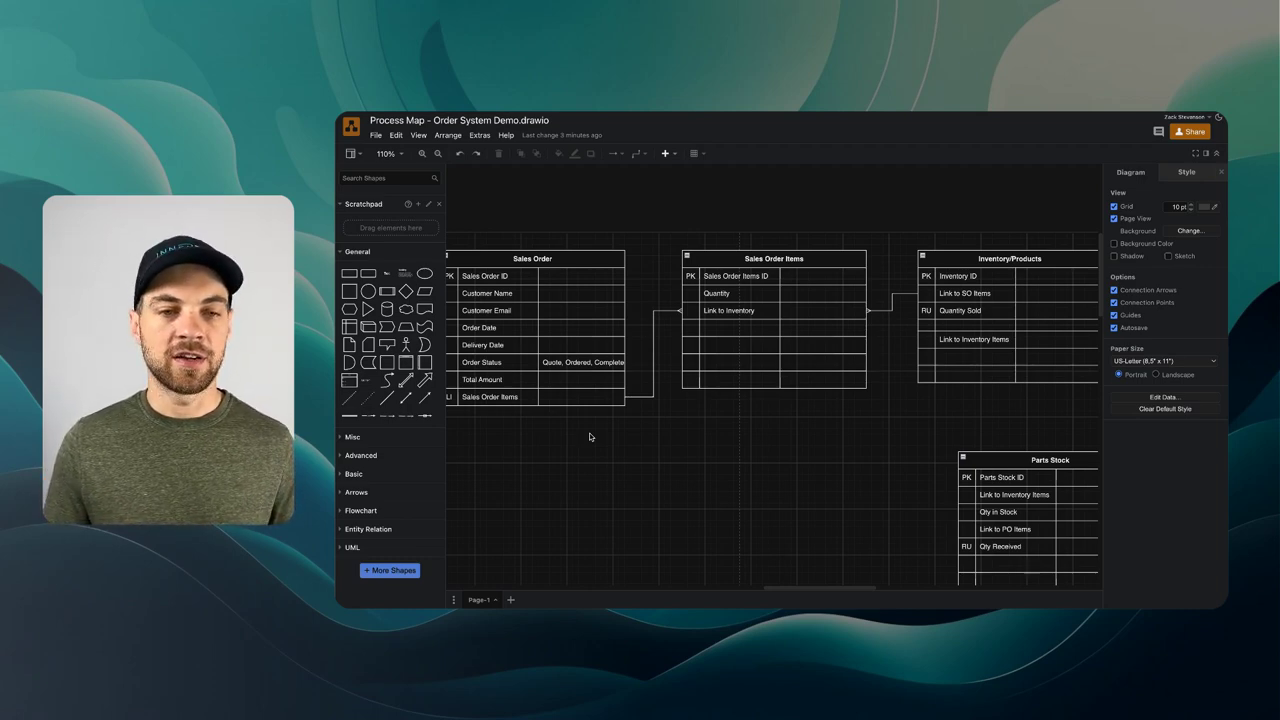
pyautogui.hscroll(-1, 590, 437)
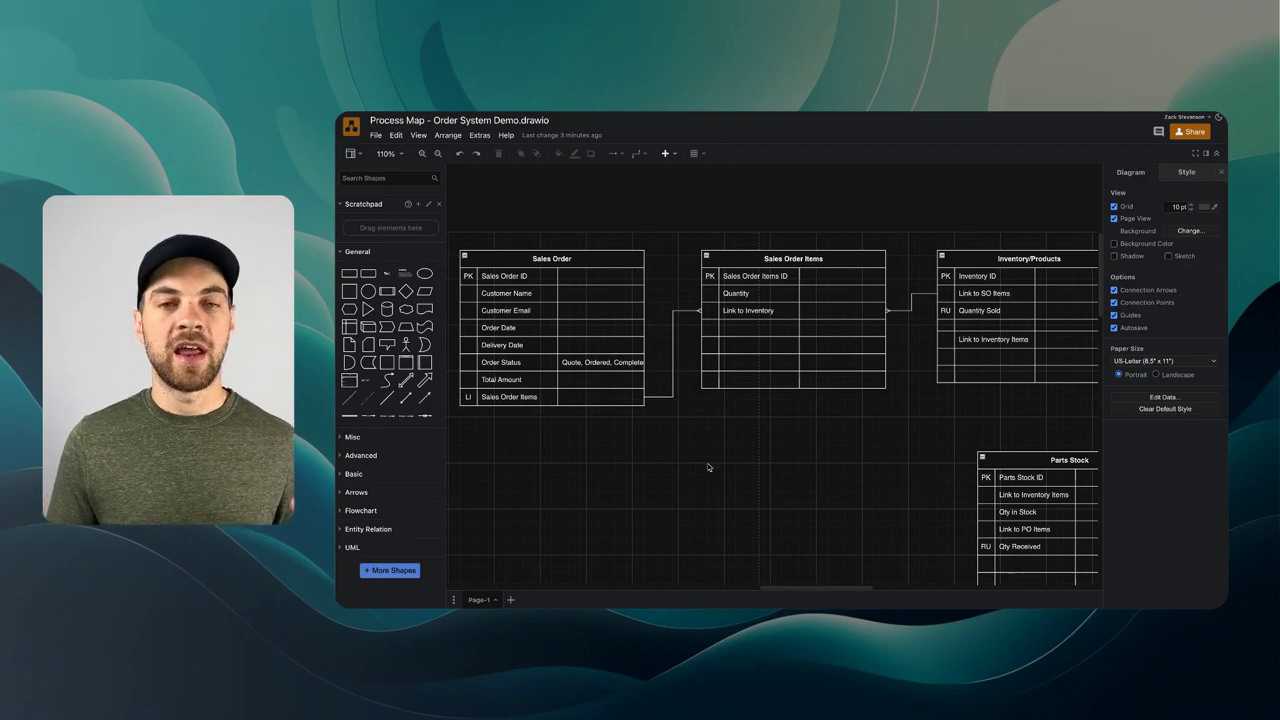